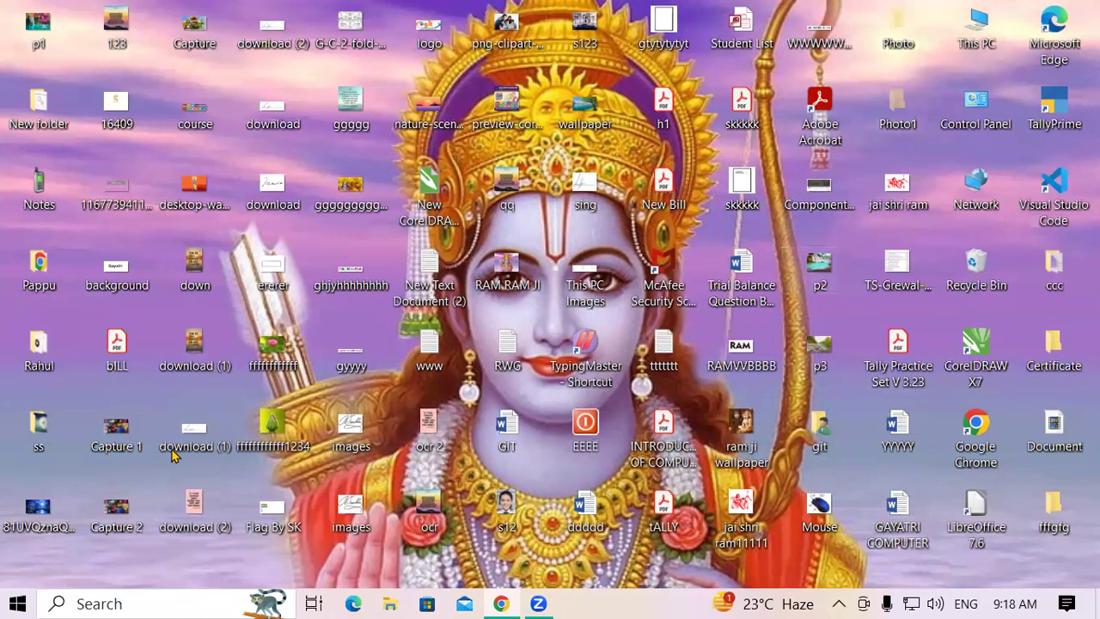
Step: Open LibreOffice Calc with a blank spreadsheet and dismiss the Tip of the Day
{"action": "left_click", "coordinate": [119, 597]}
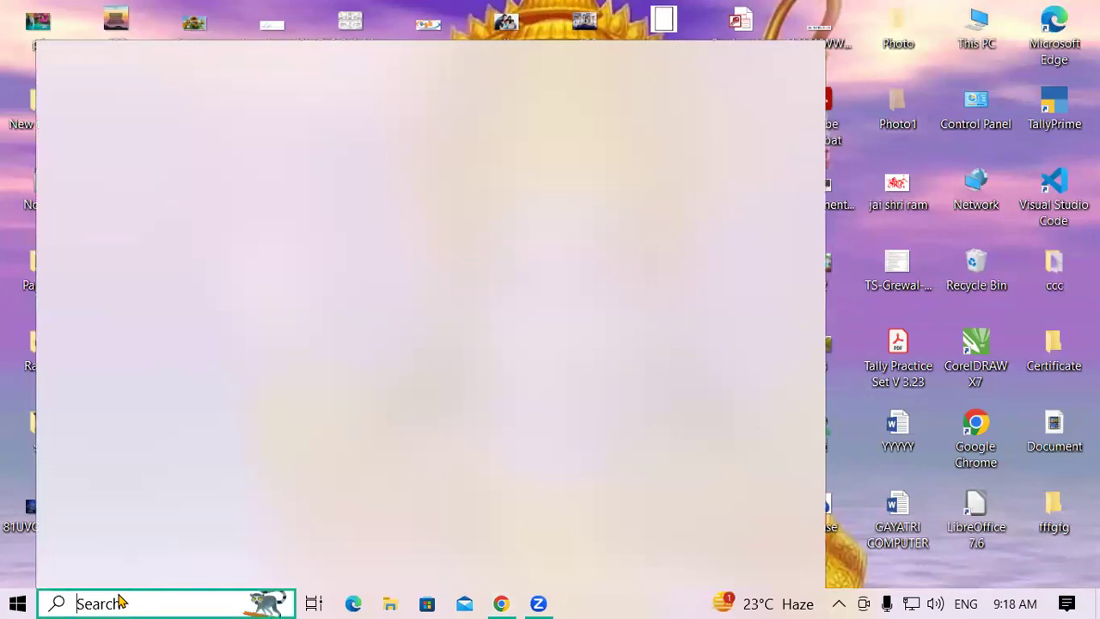
{"action": "type", "text": "libr"}
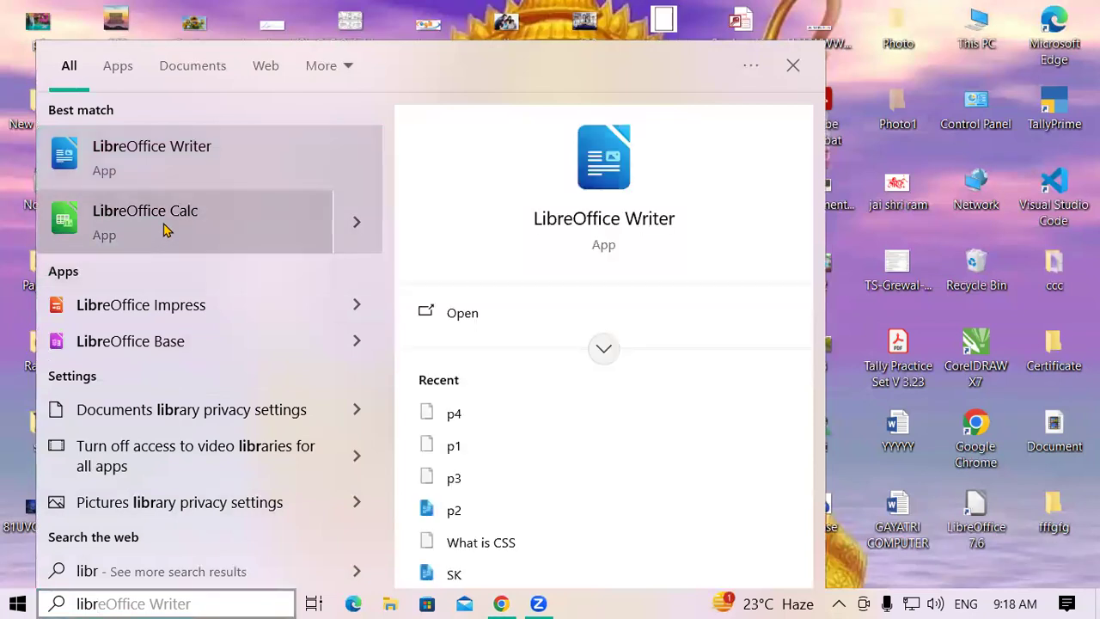
{"action": "left_click", "coordinate": [166, 229]}
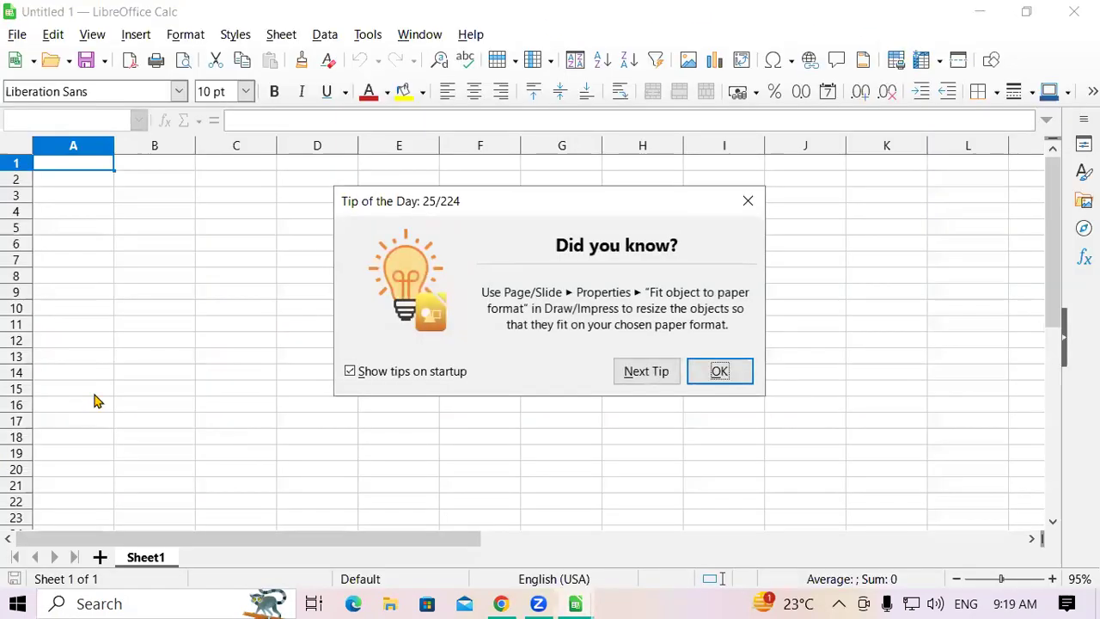
{"action": "left_click", "coordinate": [746, 202]}
Step: Enter the label ADD in cell C3 and the function name SUM in cell E3
{"action": "left_click", "coordinate": [184, 232]}
{"action": "left_click", "coordinate": [251, 200]}
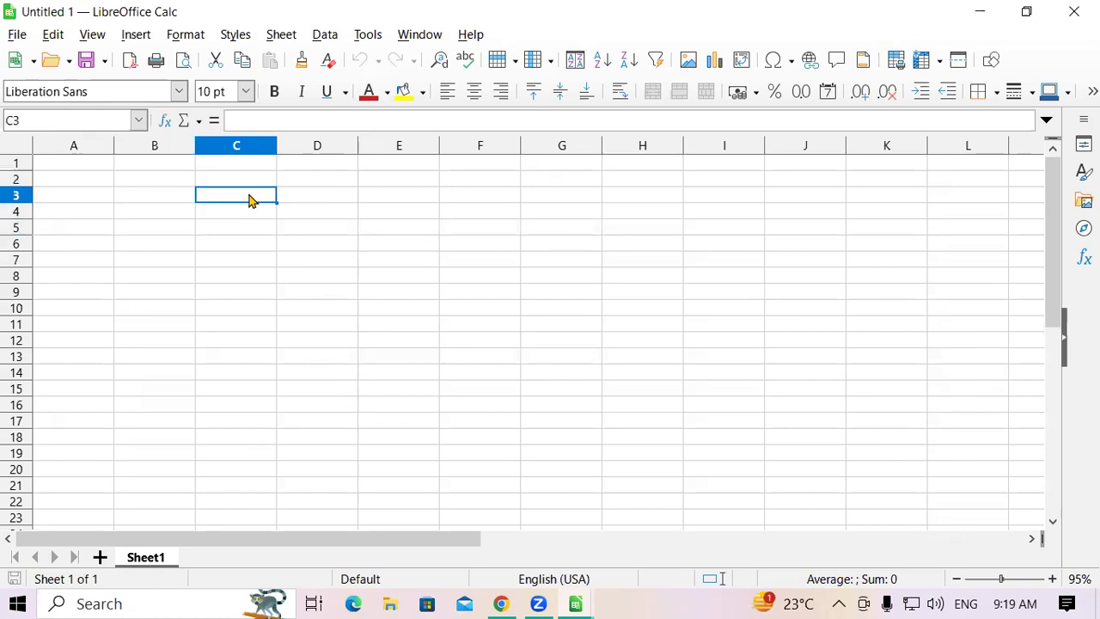
{"action": "type", "text": "a"}
{"action": "key", "text": "Return"}
{"action": "key", "text": "BackSpace"}
{"action": "type", "text": "ADD"}
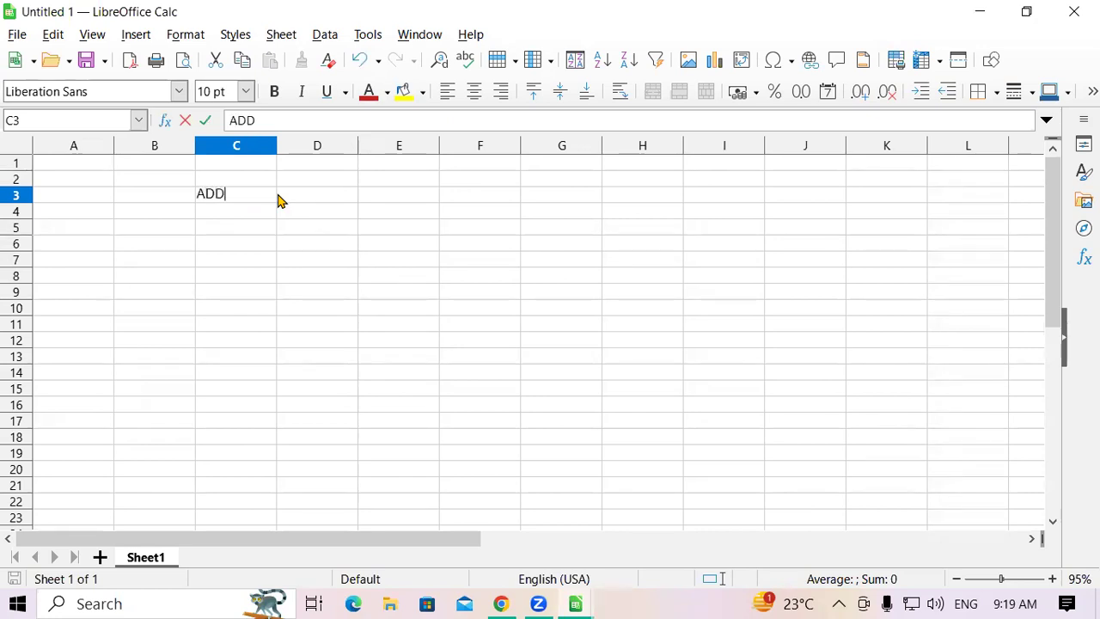
{"action": "left_click", "coordinate": [386, 201]}
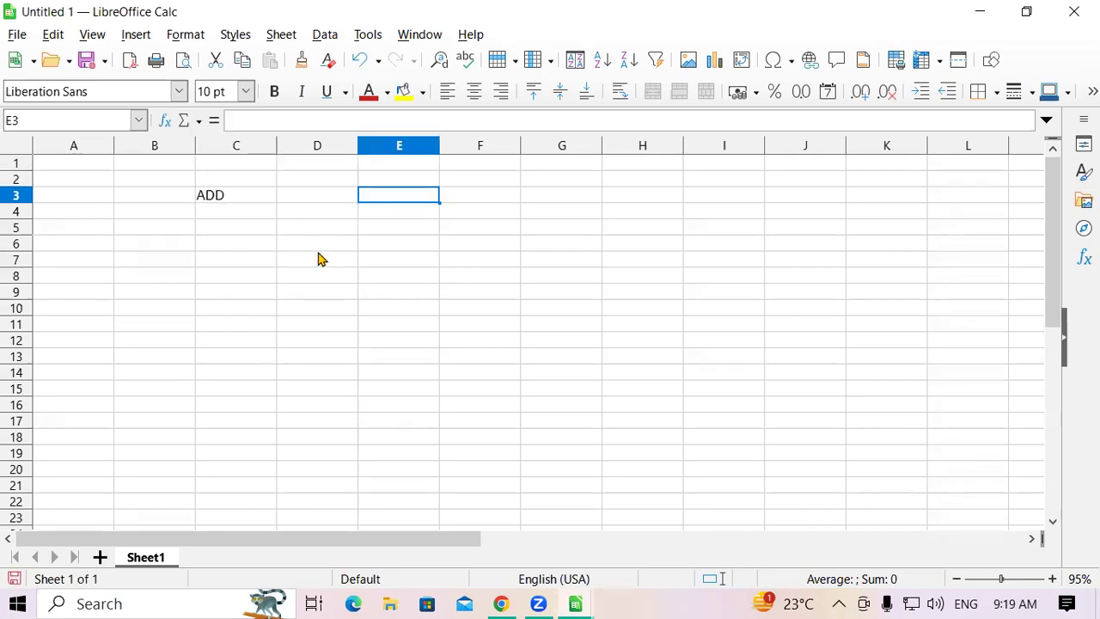
{"action": "type", "text": "SUM"}
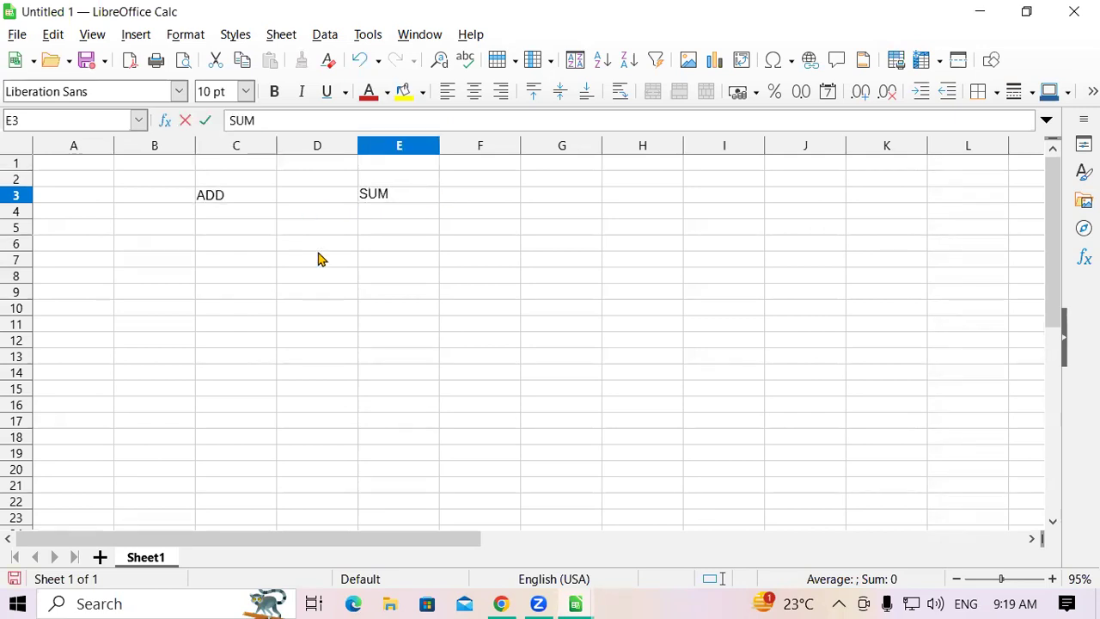
{"action": "left_click", "coordinate": [240, 213]}
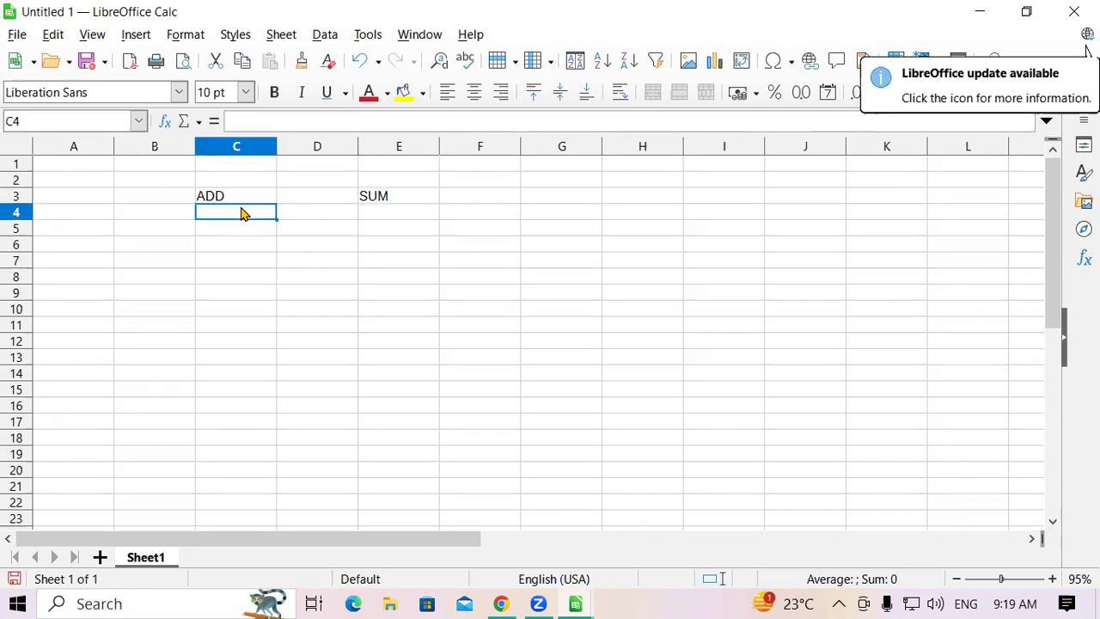
Step: List the function names IF, COUNTIF and IFS in cells E4 to E6, below SUM
{"action": "left_click", "coordinate": [379, 217]}
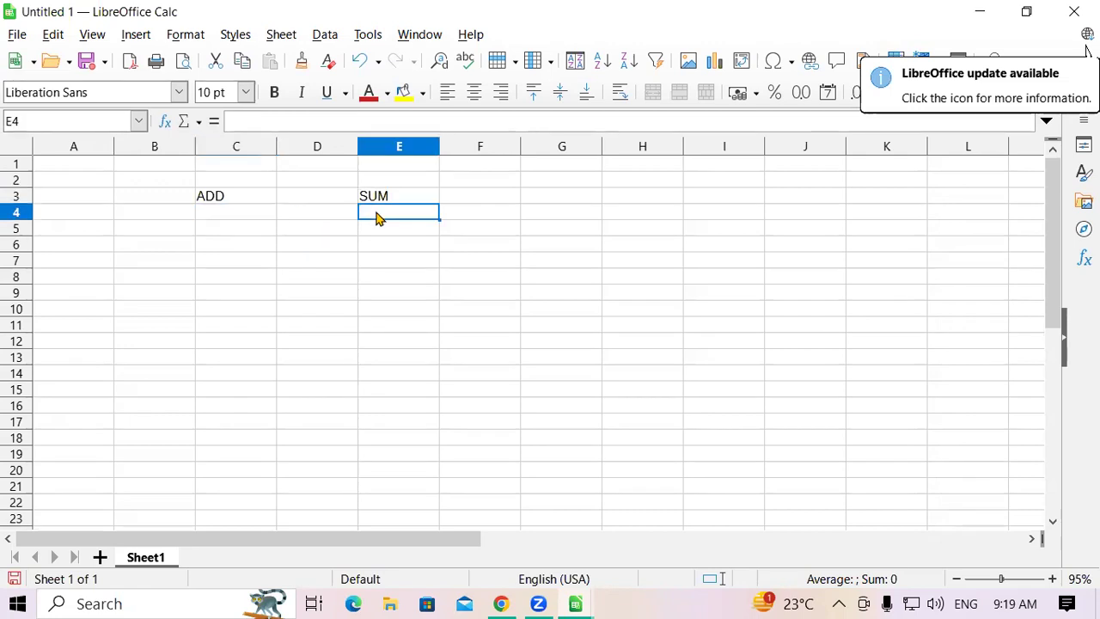
{"action": "type", "text": "IF"}
{"action": "key", "text": "Return"}
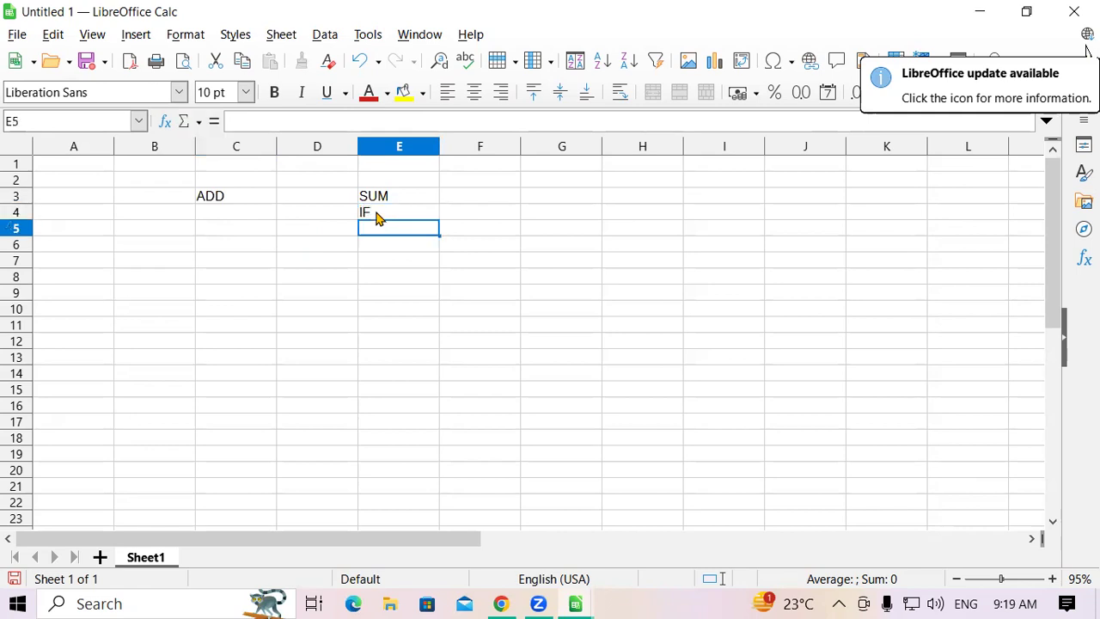
{"action": "type", "text": "COUN"}
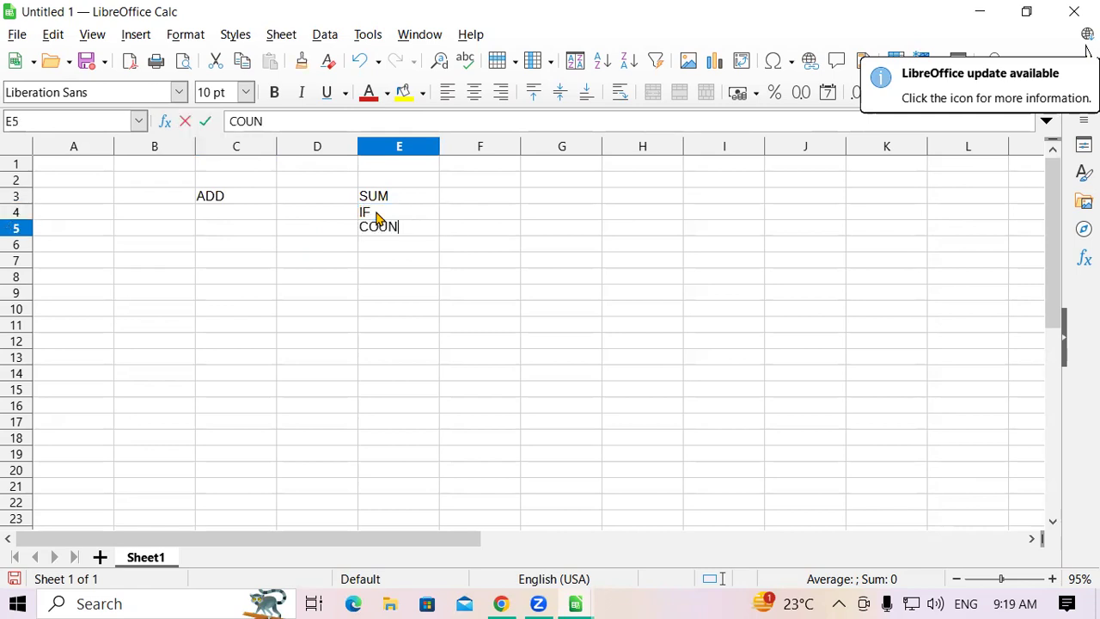
{"action": "type", "text": "TIF"}
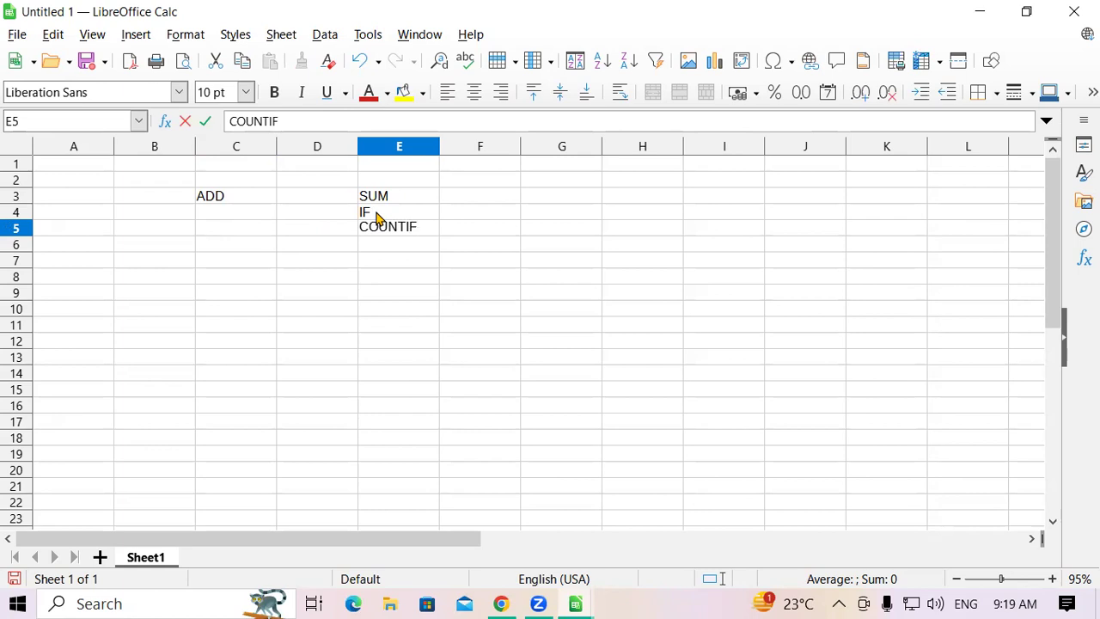
{"action": "key", "text": "Return"}
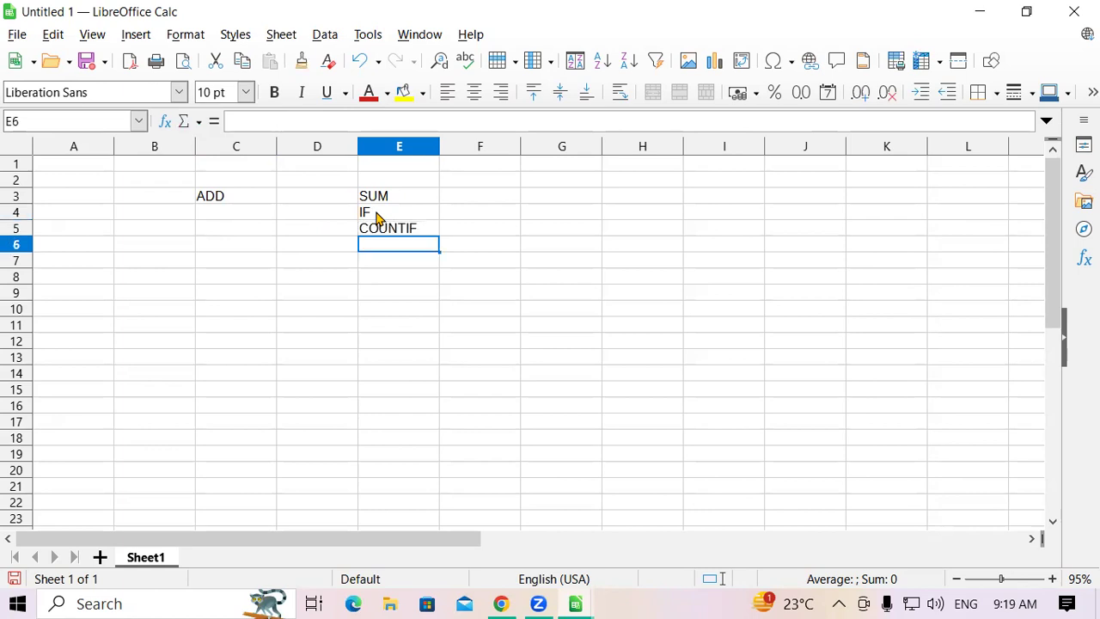
{"action": "type", "text": "IFS"}
{"action": "key", "text": "Return"}
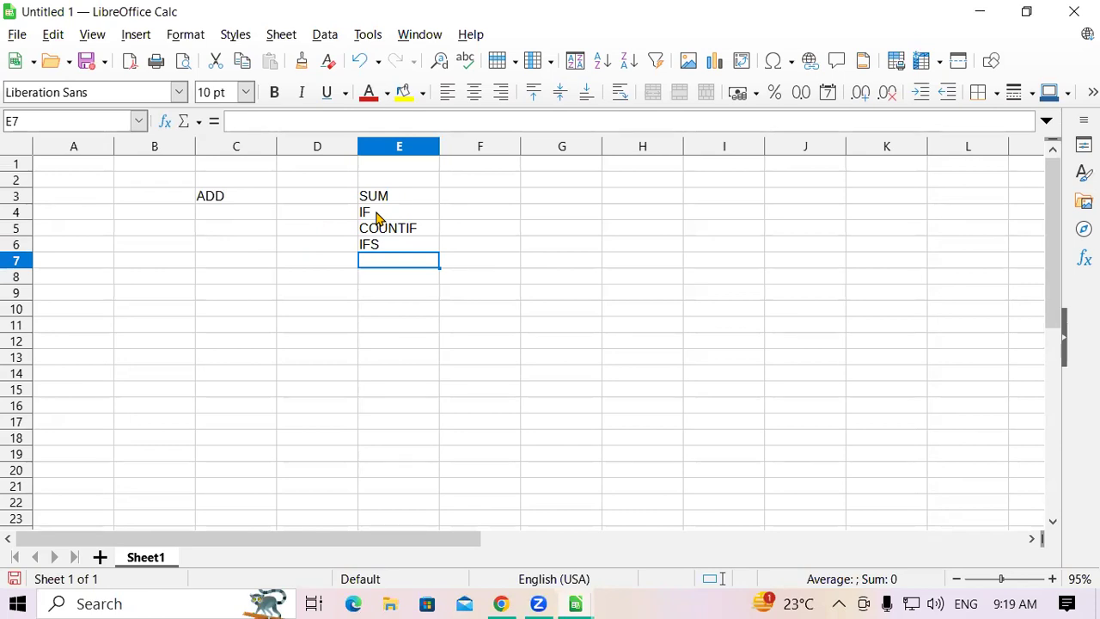
Step: Continue the function list in column E with RANK, CEILING and FLOOR in cells E7 to E9
{"action": "type", "text": "RANK"}
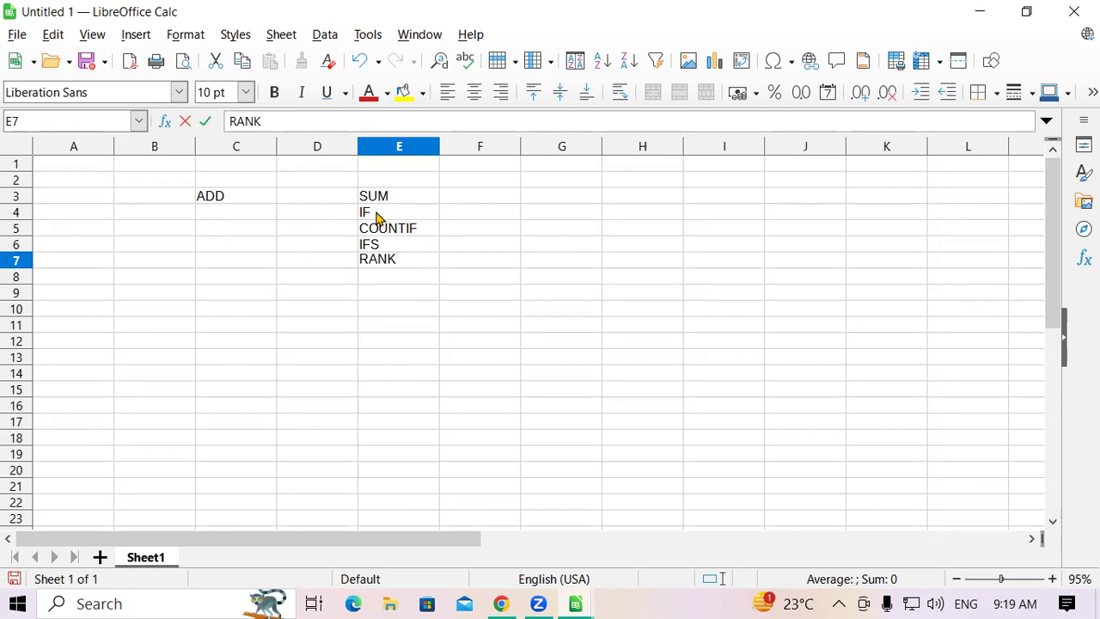
{"action": "key", "text": "Return"}
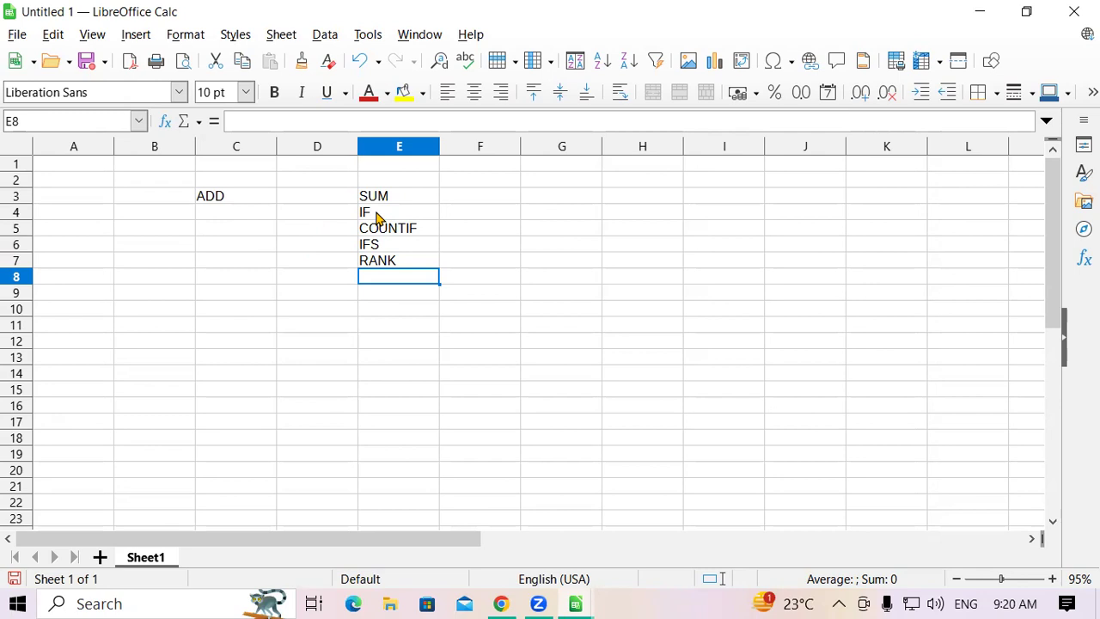
{"action": "type", "text": "CE"}
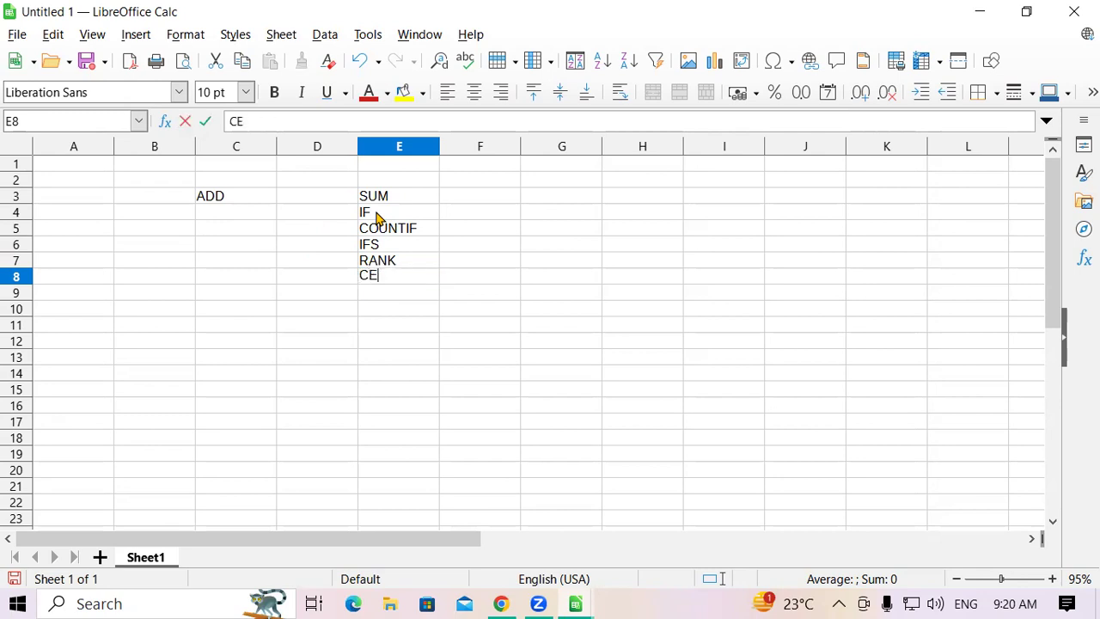
{"action": "type", "text": "ILING"}
{"action": "key", "text": "Return"}
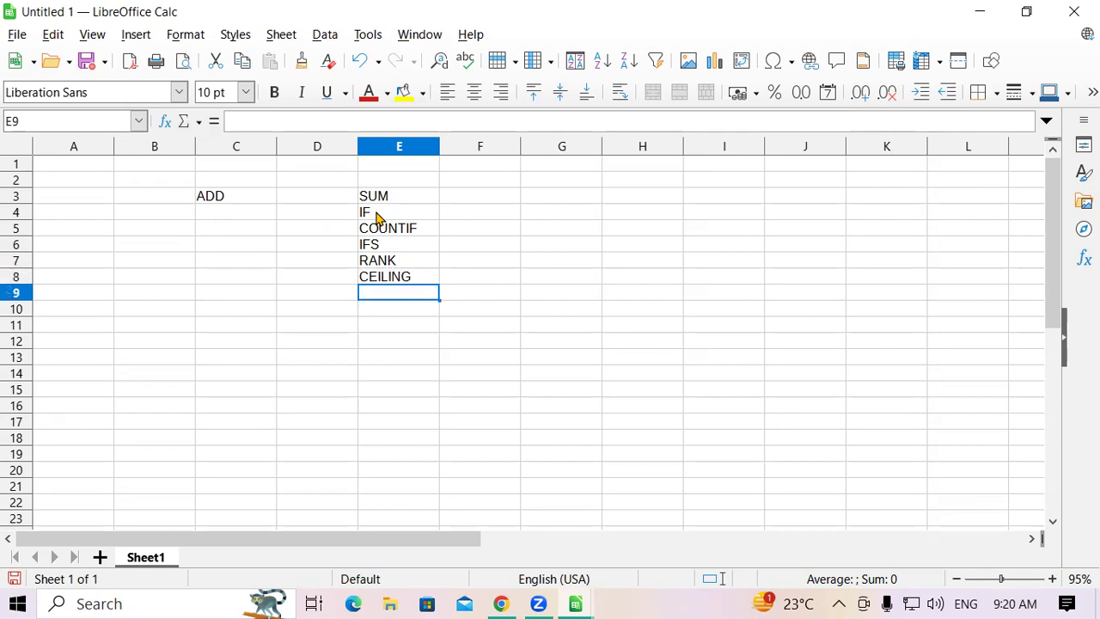
{"action": "type", "text": "FLOOR"}
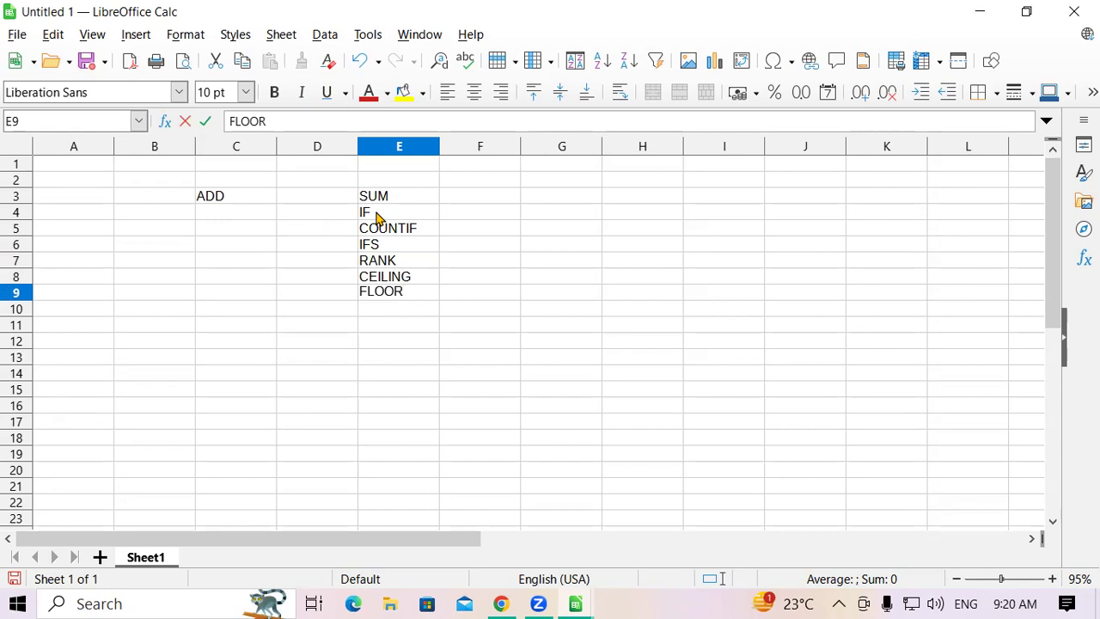
{"action": "key", "text": "Return"}
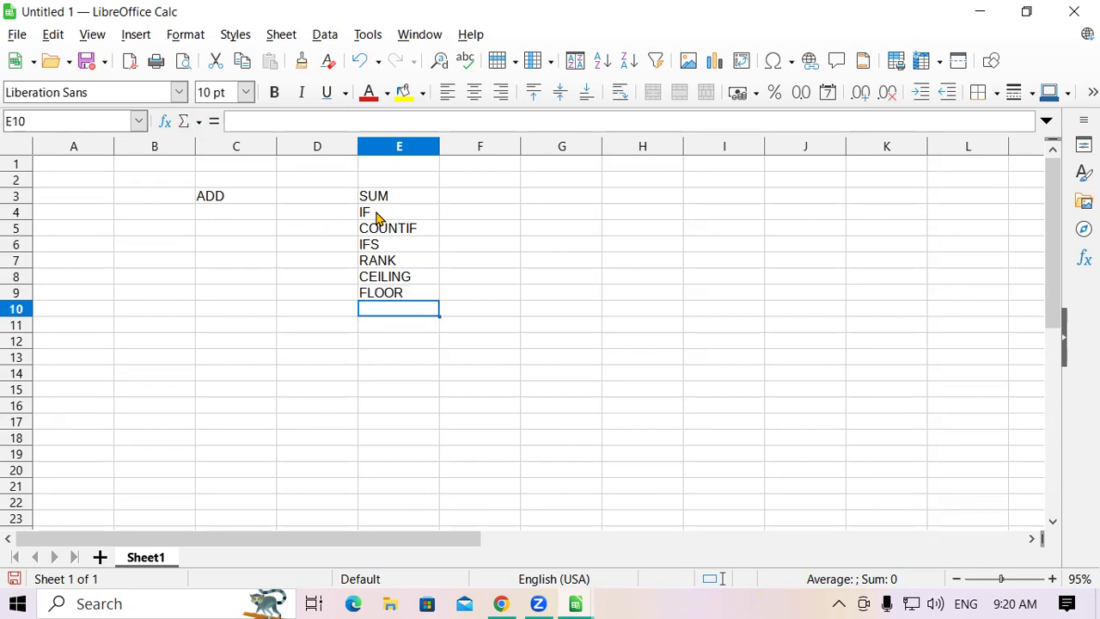
Step: Add ROUND, COUNT and COUNTA to the function list in cells E10 to E12
{"action": "type", "text": "ROUND"}
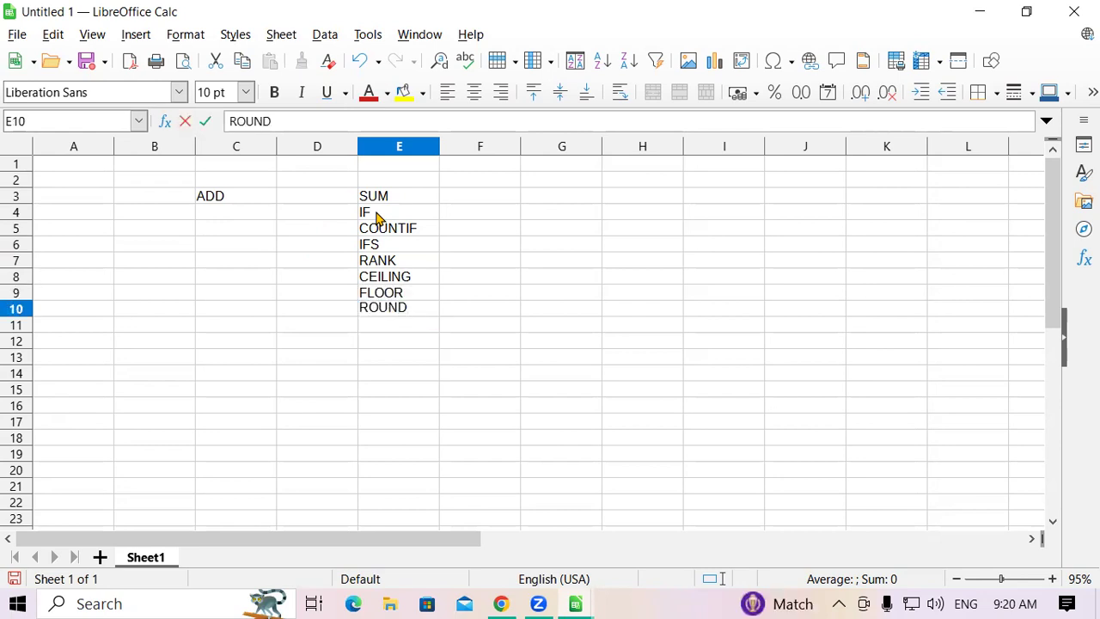
{"action": "key", "text": "Return"}
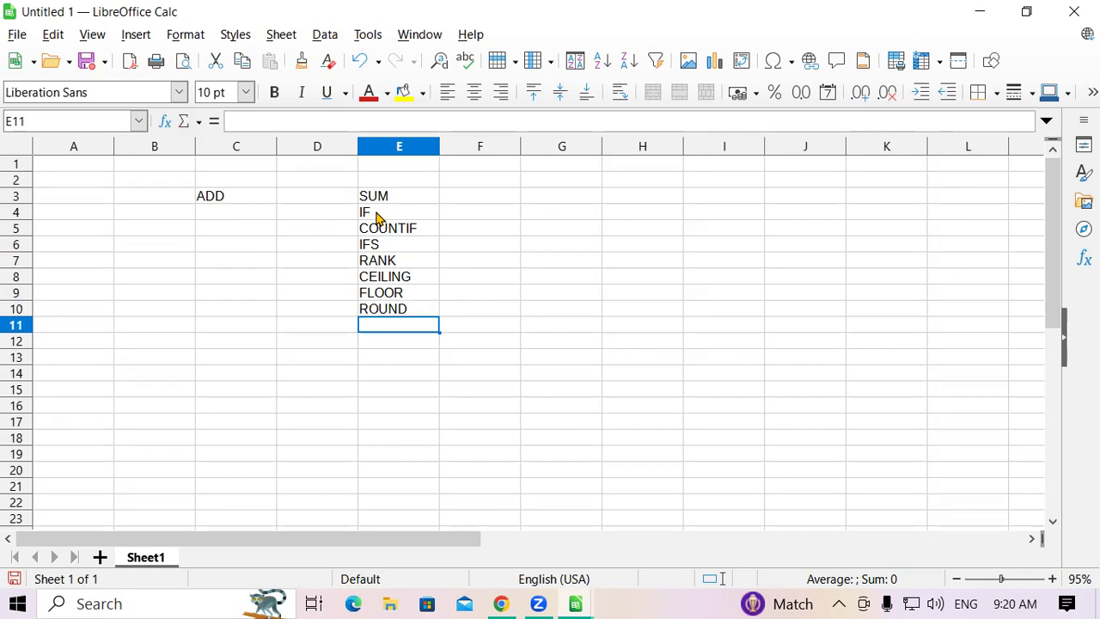
{"action": "type", "text": "COUNT"}
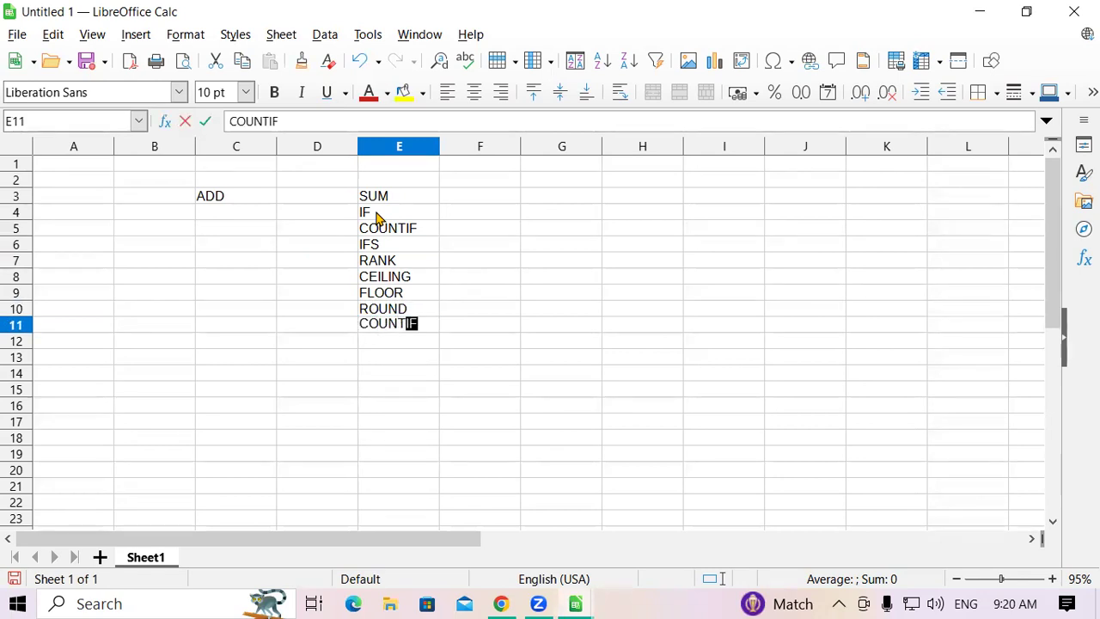
{"action": "key", "text": "BackSpace"}
{"action": "key", "text": "Return"}
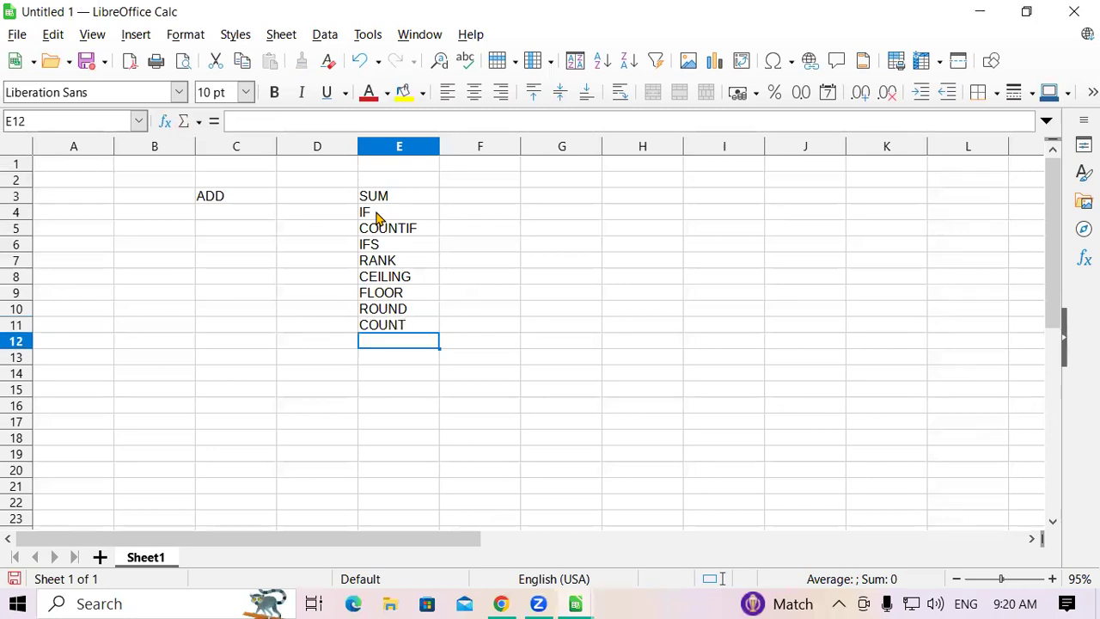
{"action": "type", "text": "COU"}
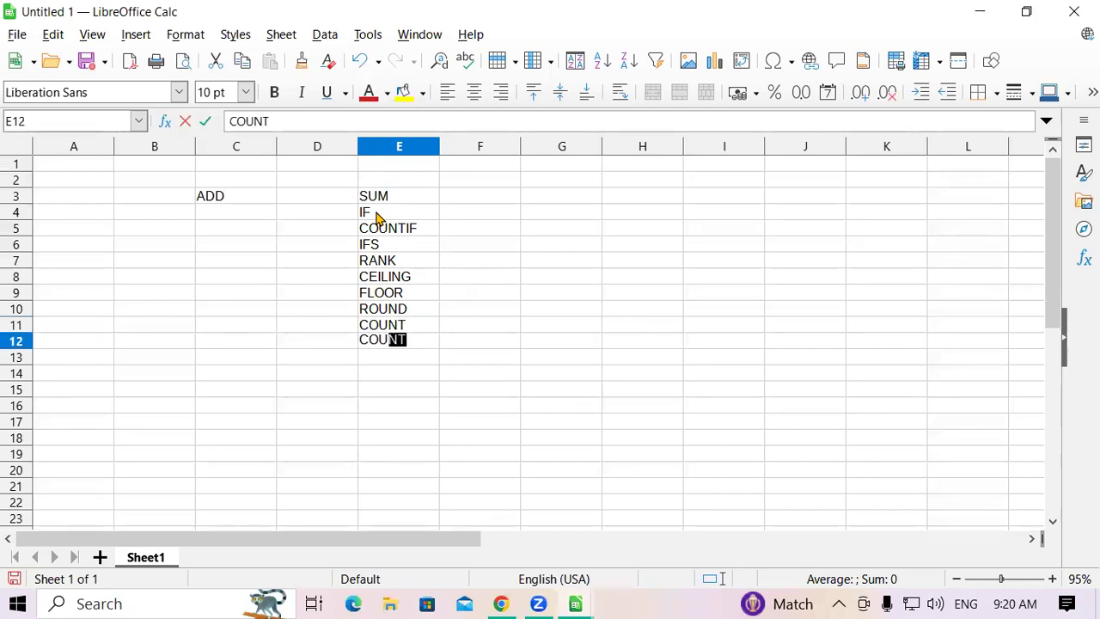
{"action": "type", "text": "NTA"}
{"action": "key", "text": "Return"}
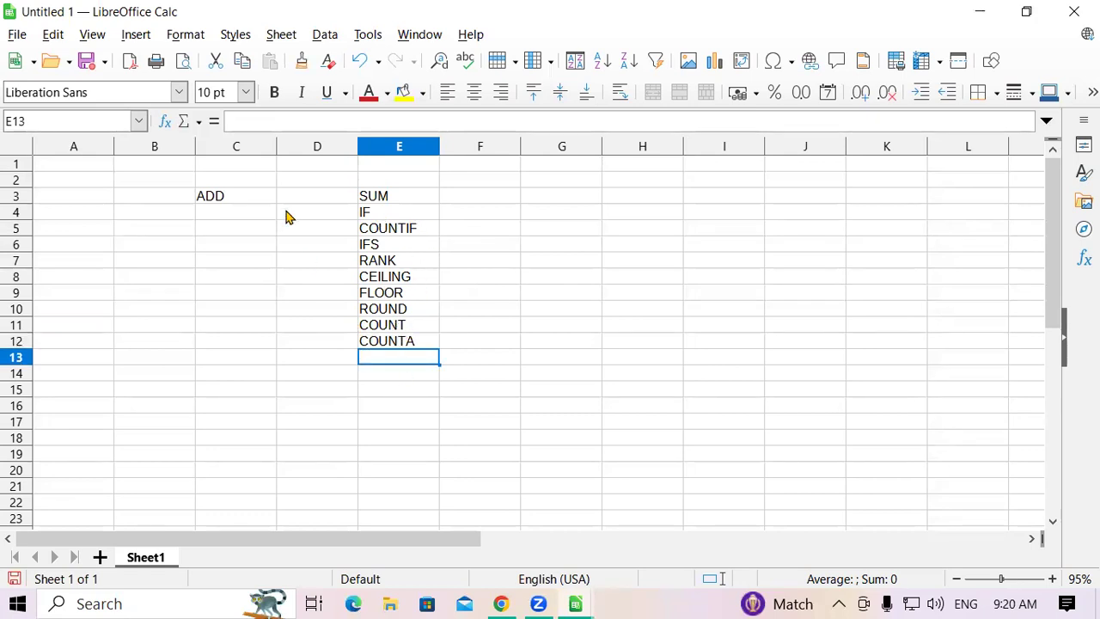
Step: Describe the IF and COUNTIF functions by entering CONDITION in cell C4 and FIND OUT in cell C5
{"action": "left_click", "coordinate": [214, 217]}
{"action": "type", "text": "C"}
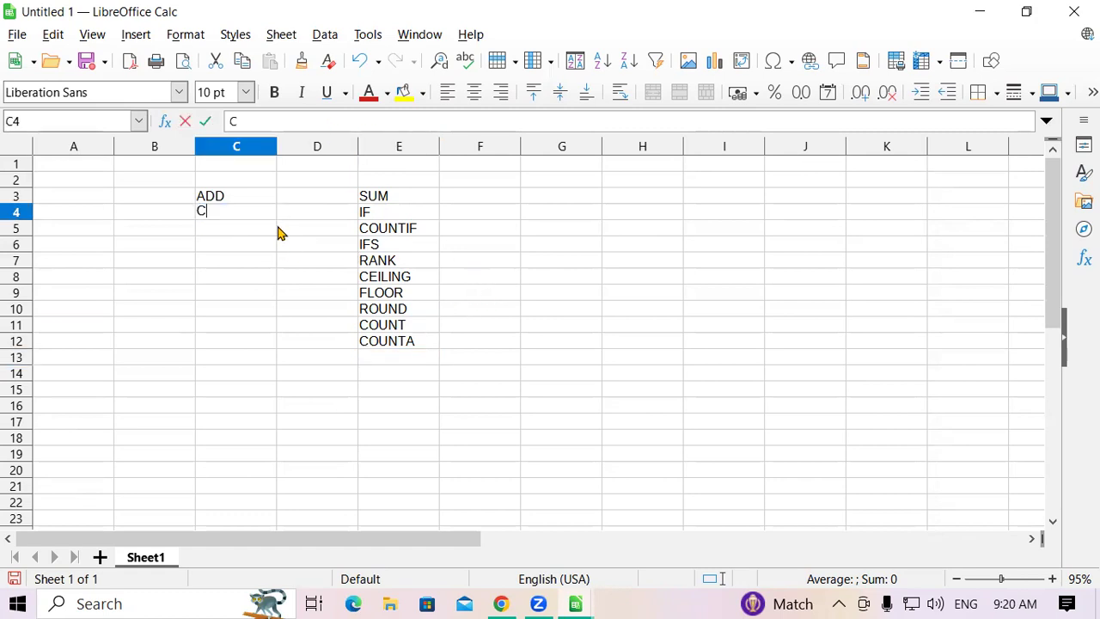
{"action": "type", "text": "ONDI"}
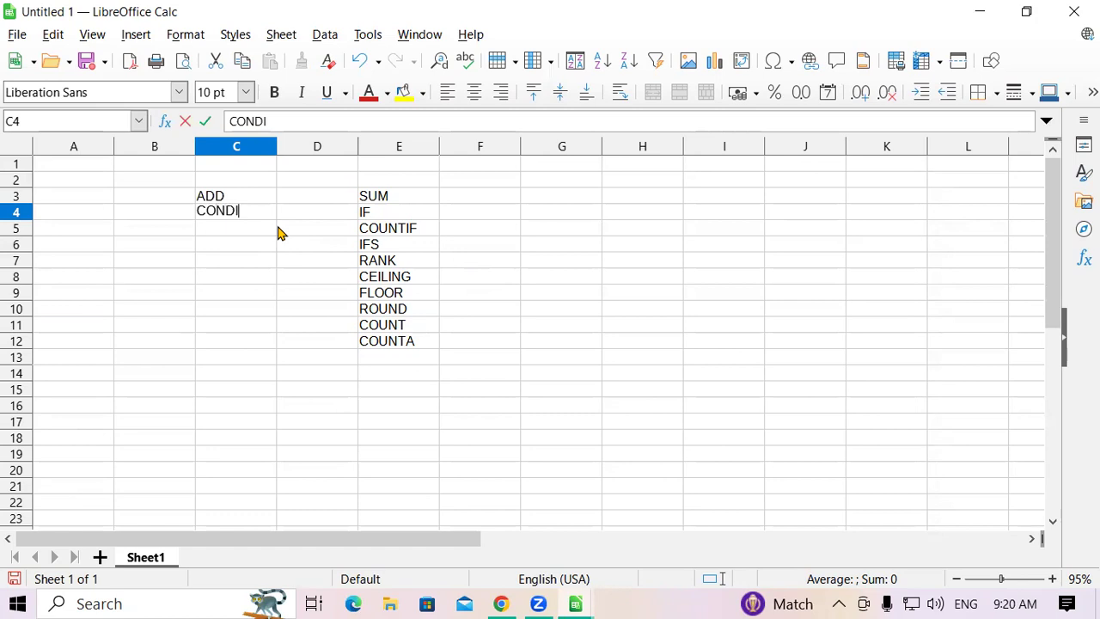
{"action": "type", "text": "TION"}
{"action": "left_click", "coordinate": [233, 230]}
{"action": "type", "text": "FI"}
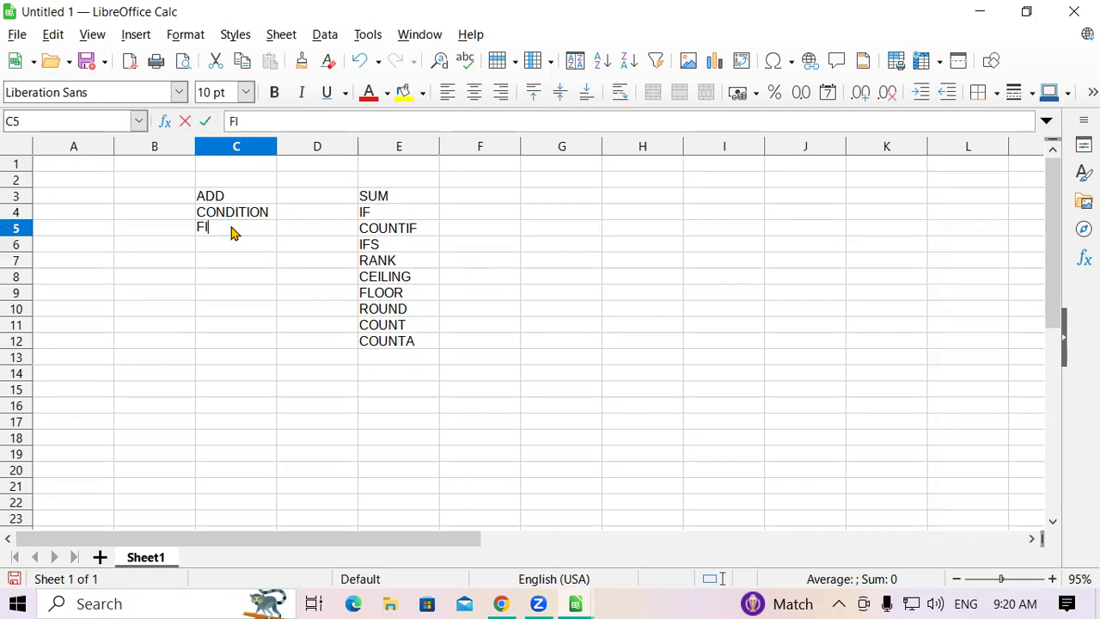
{"action": "type", "text": "ND OUT"}
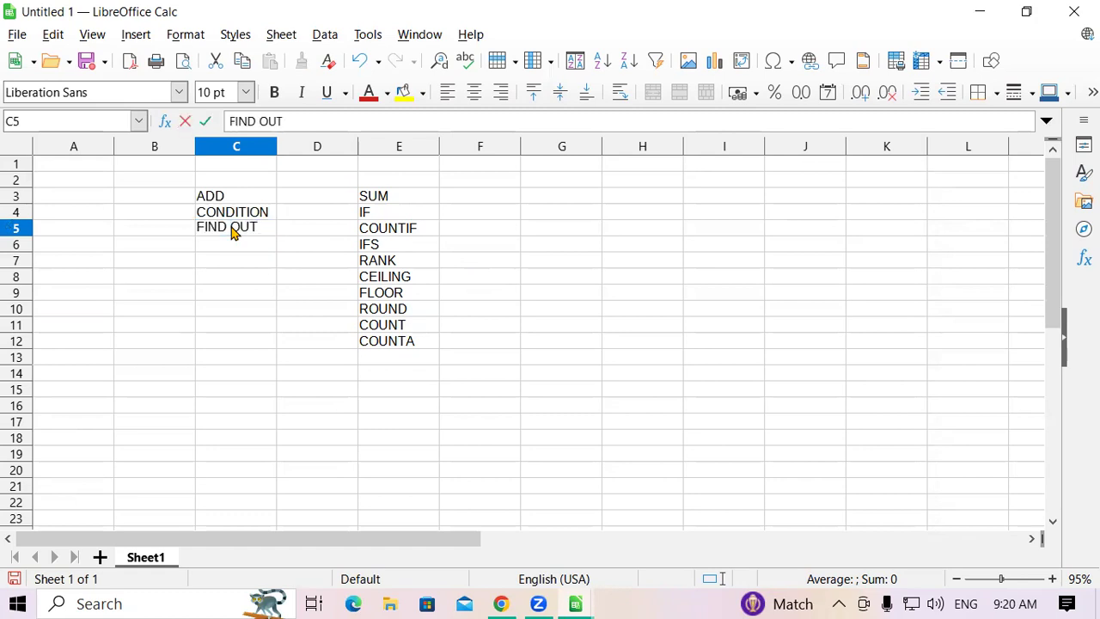
{"action": "key", "text": "Return"}
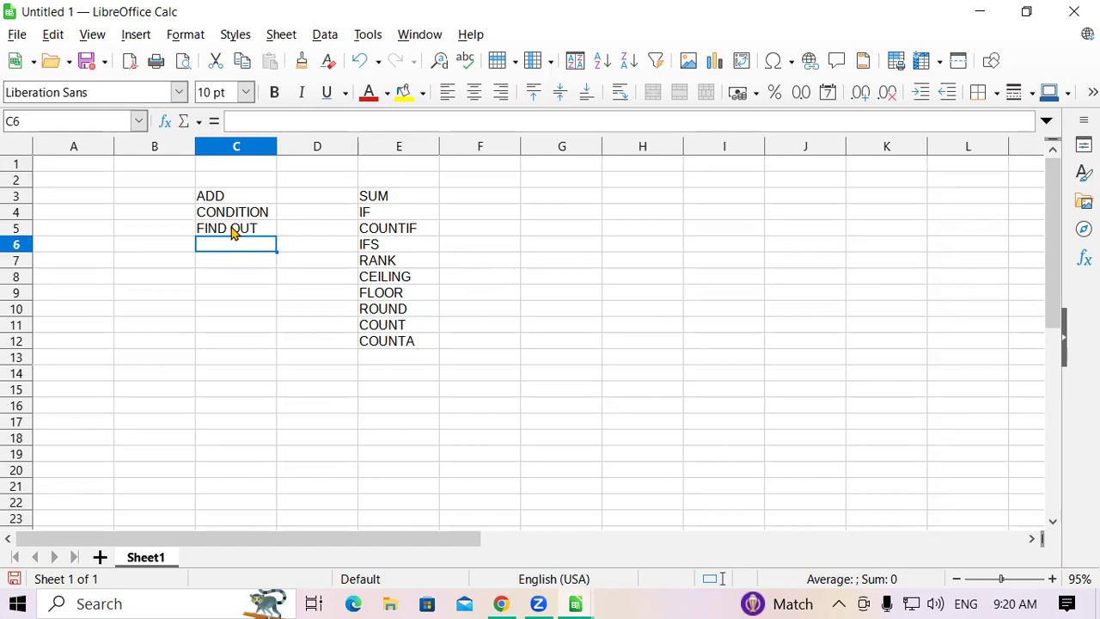
Step: Enter MORE THAN ONE CONDITION in cell C6 as the description for IFS
{"action": "type", "text": "MO"}
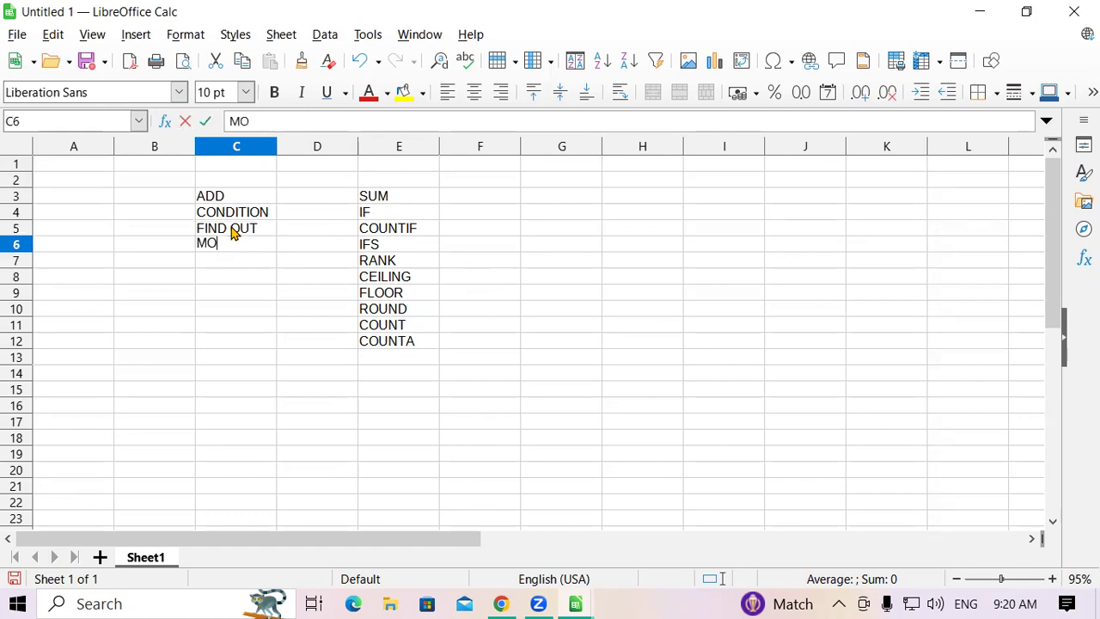
{"action": "type", "text": "RE THAN ONE CO"}
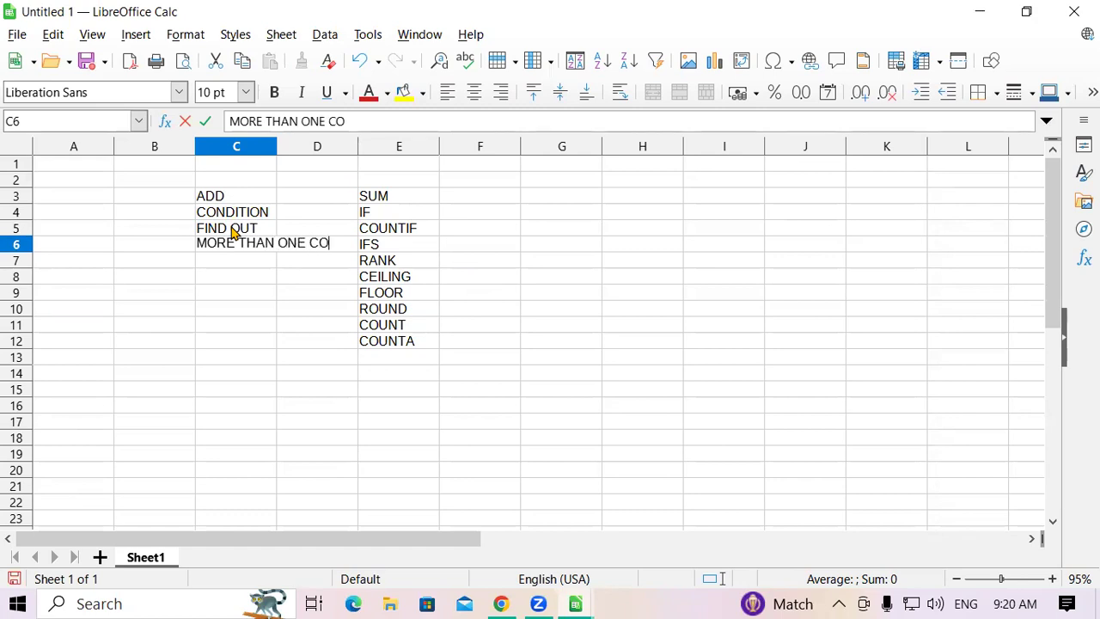
{"action": "type", "text": "NDITION"}
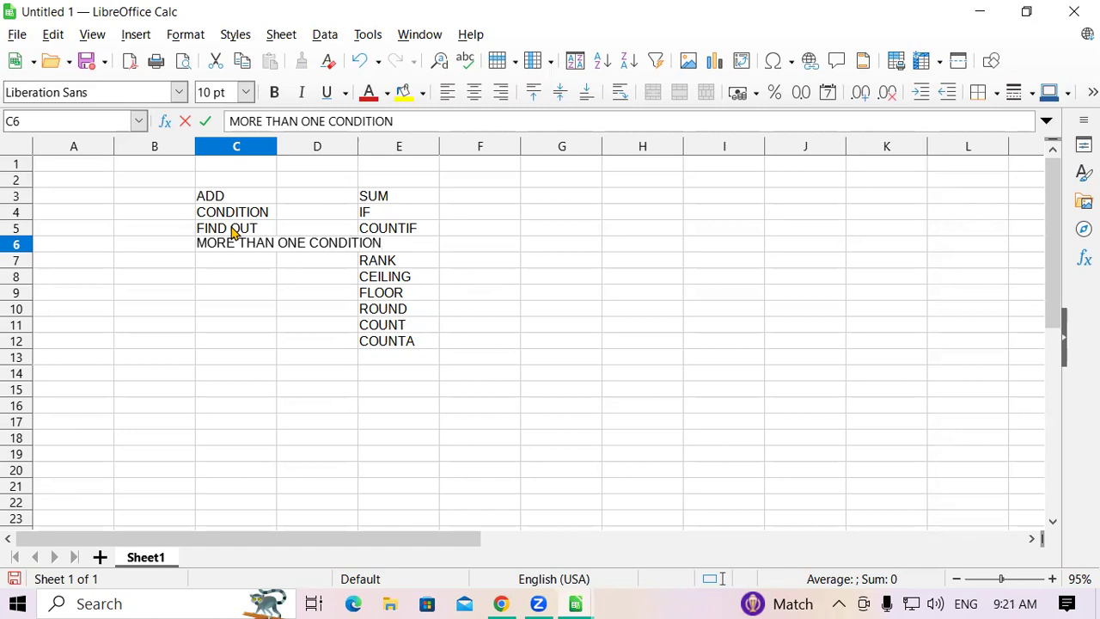
{"action": "key", "text": "Return"}
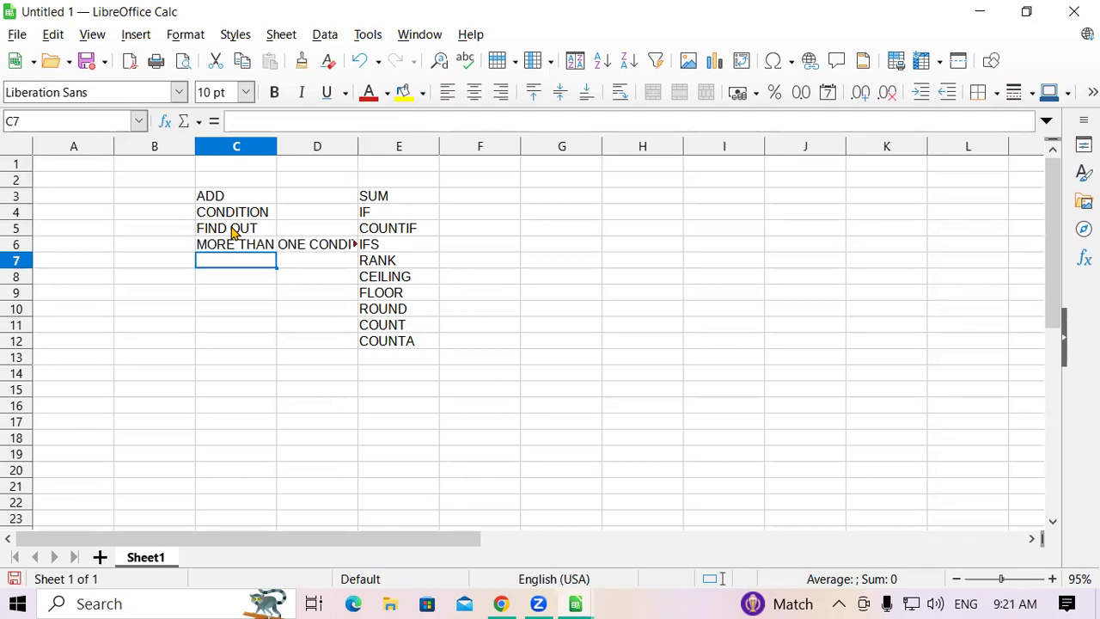
Step: Auto-fit column C so that the MORE THAN ONE CONDITION description fits within its width
{"action": "left_click", "coordinate": [267, 152]}
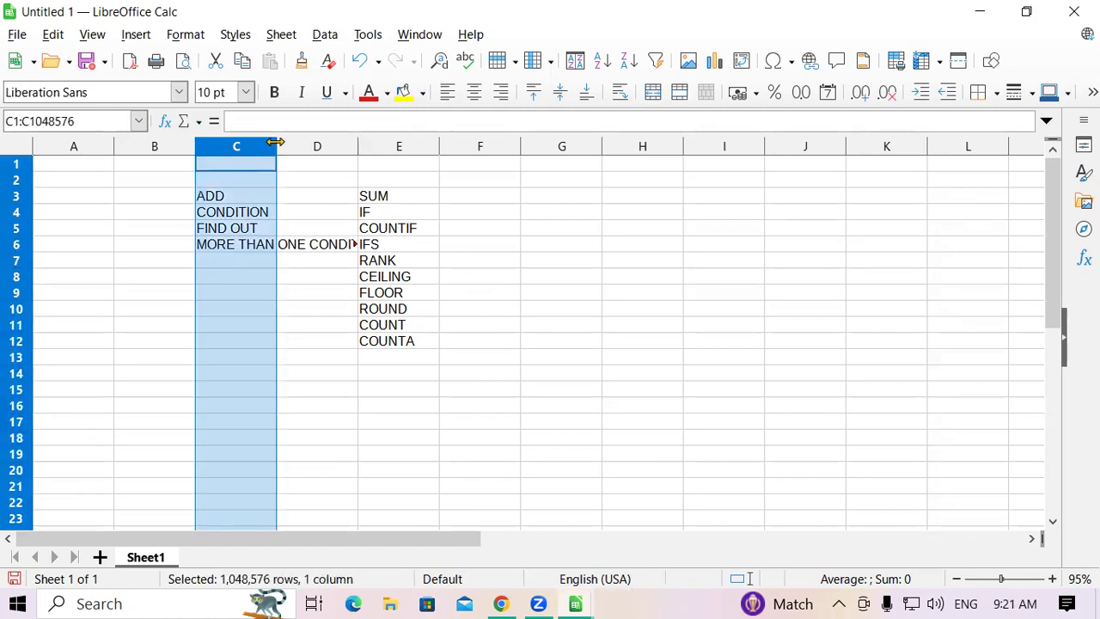
{"action": "double_click", "coordinate": [275, 145]}
{"action": "left_click", "coordinate": [348, 249]}
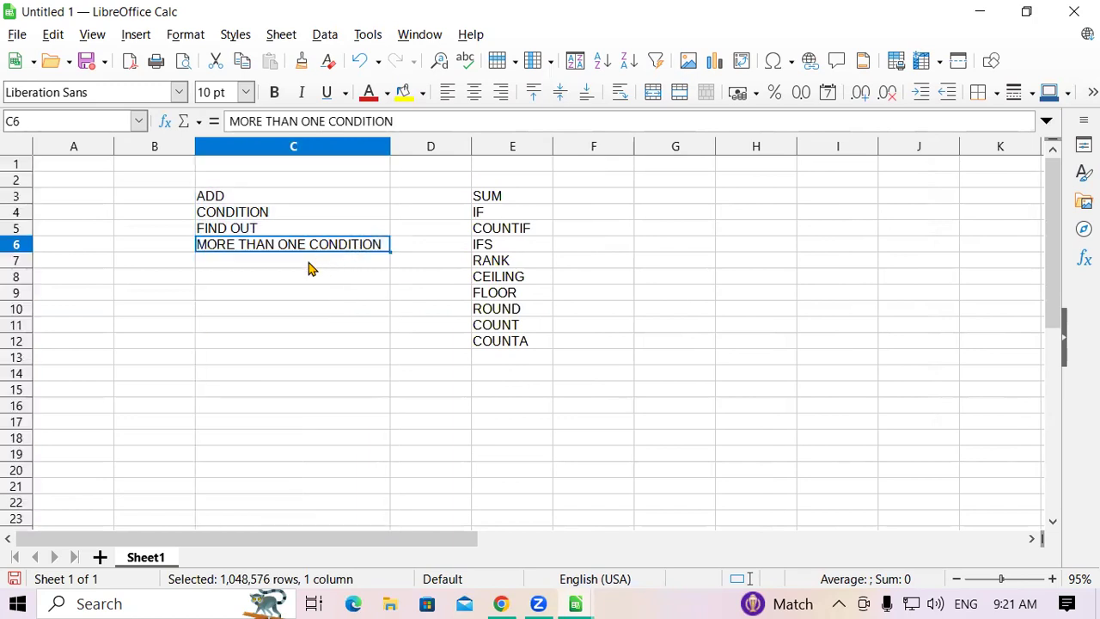
Step: Describe the RANK function by entering POSITION FIND OUT in cell C7
{"action": "left_click", "coordinate": [289, 266]}
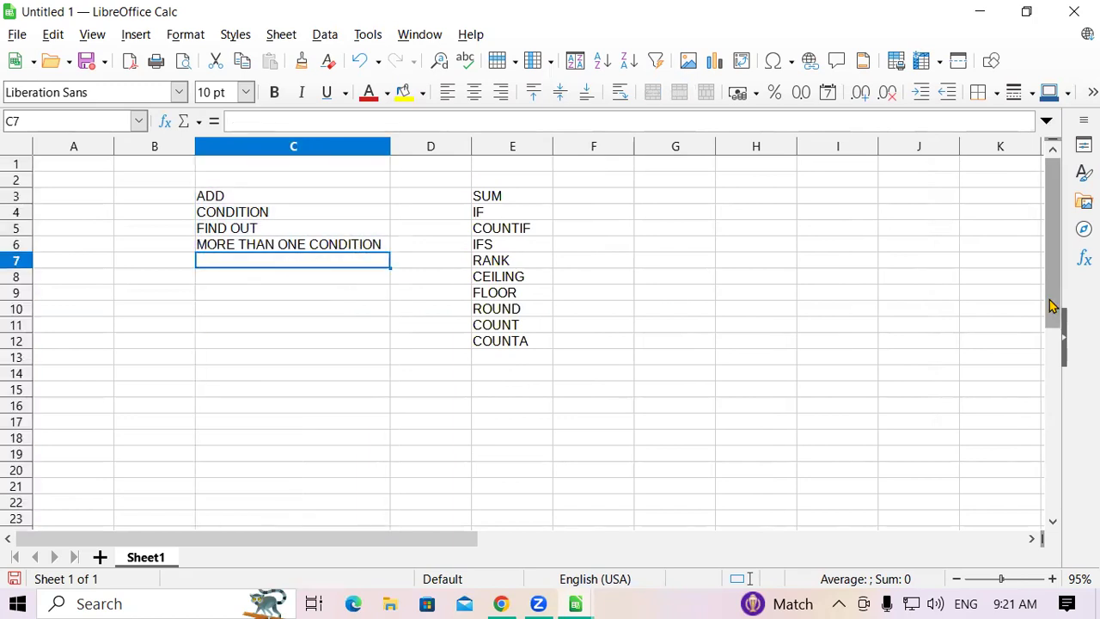
{"action": "type", "text": "PO"}
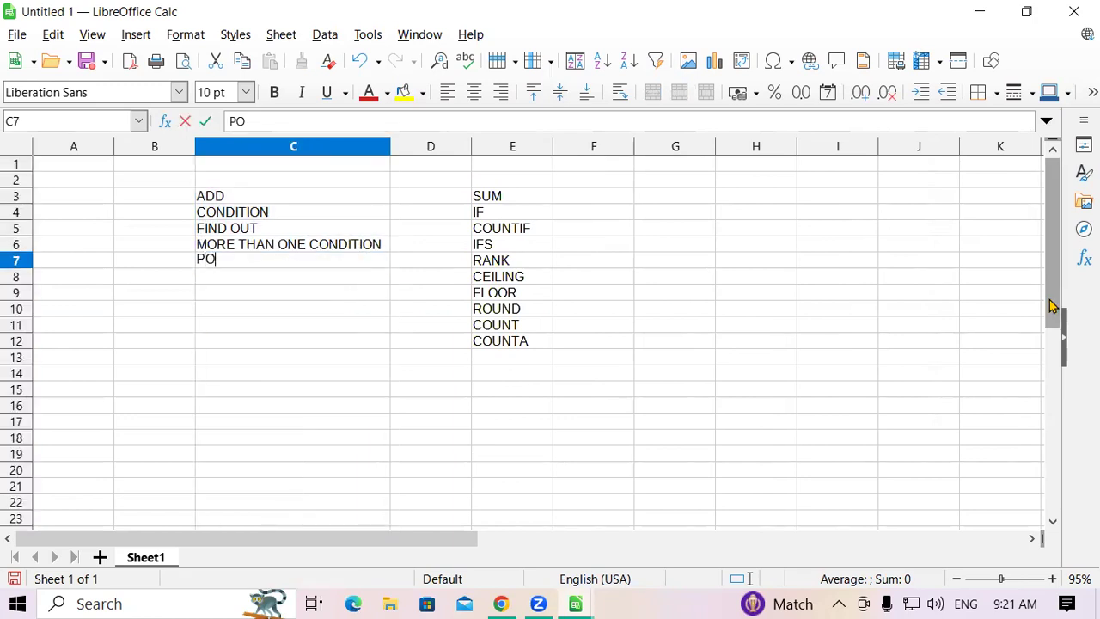
{"action": "type", "text": "SITION FIND OUT"}
{"action": "key", "text": "Return"}
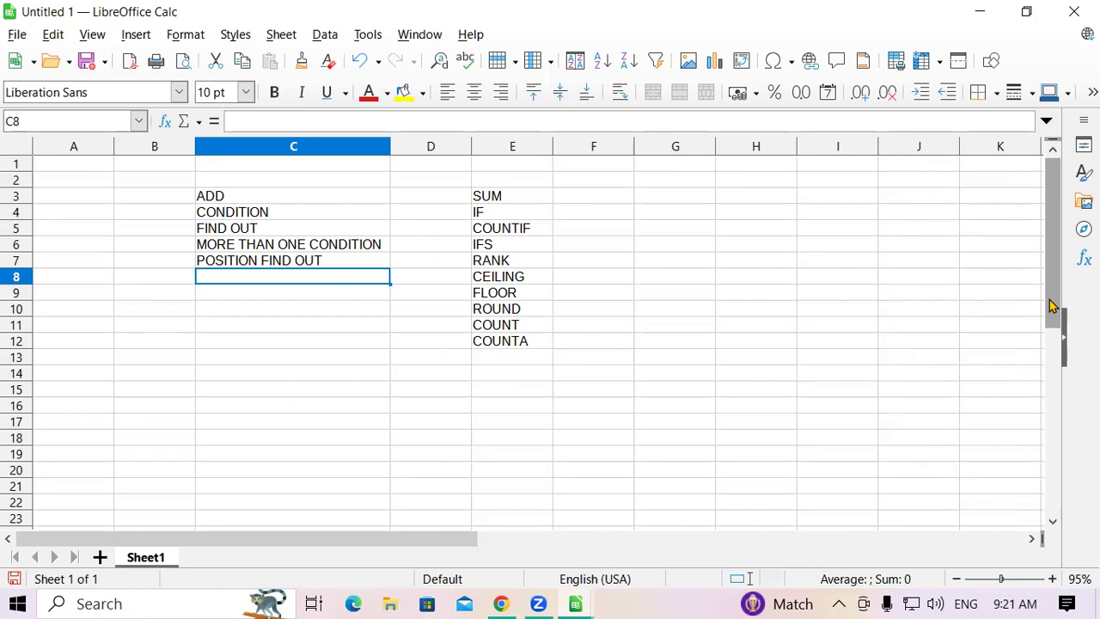
Step: Describe the COUNT function by entering COUNTING NUMBER in cell C11
{"action": "key", "text": "Down"}
{"action": "key", "text": "Down"}
{"action": "key", "text": "Down"}
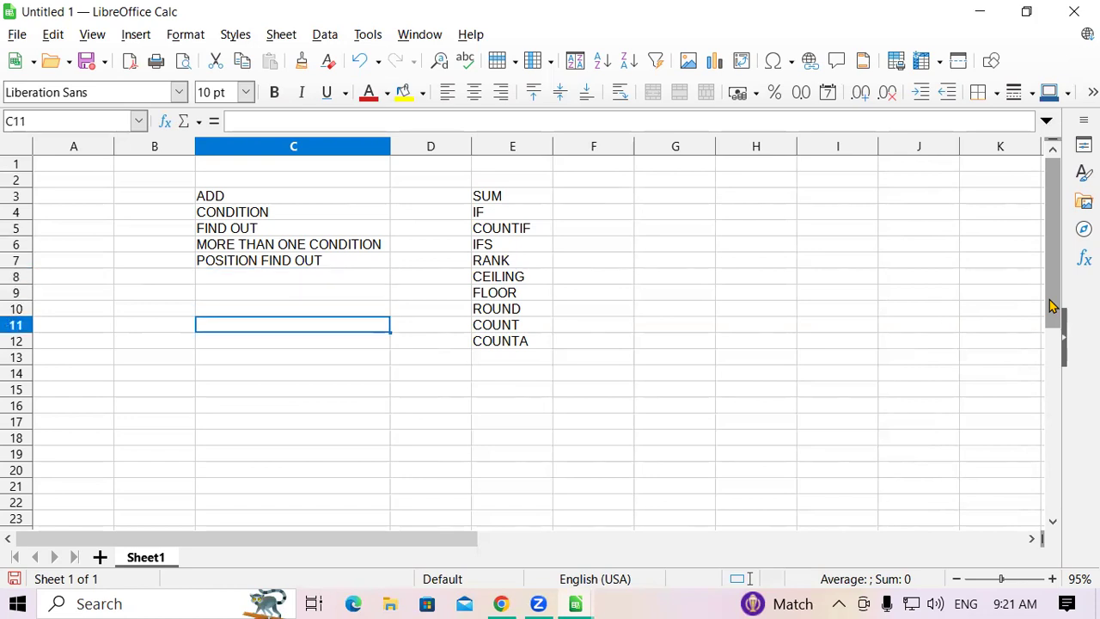
{"action": "type", "text": "COUN"}
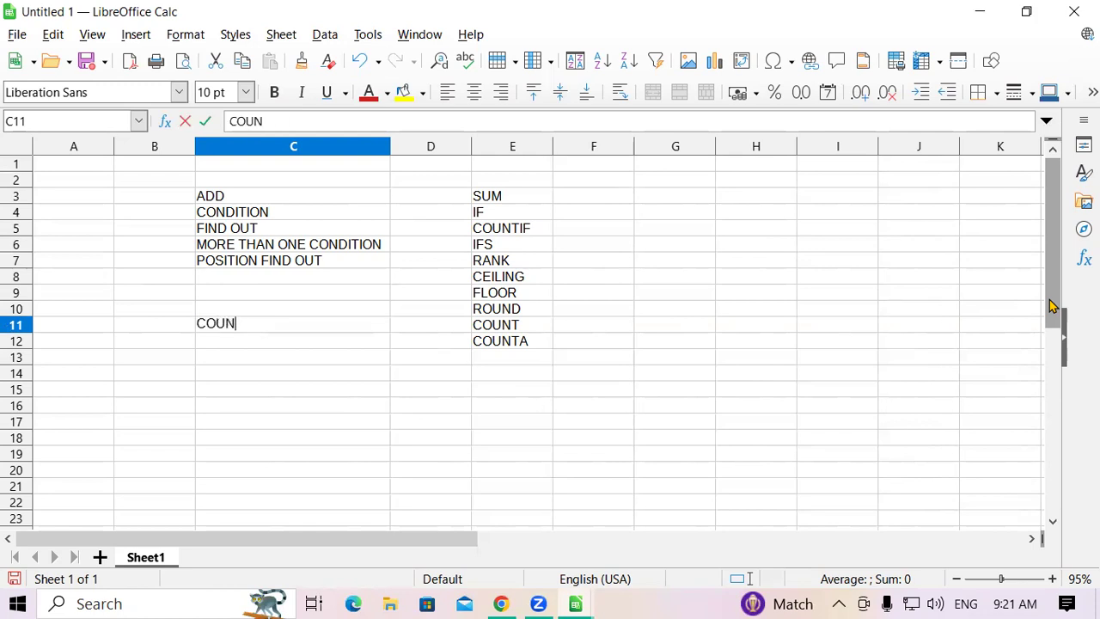
{"action": "type", "text": "TING"}
{"action": "key", "text": "Return"}
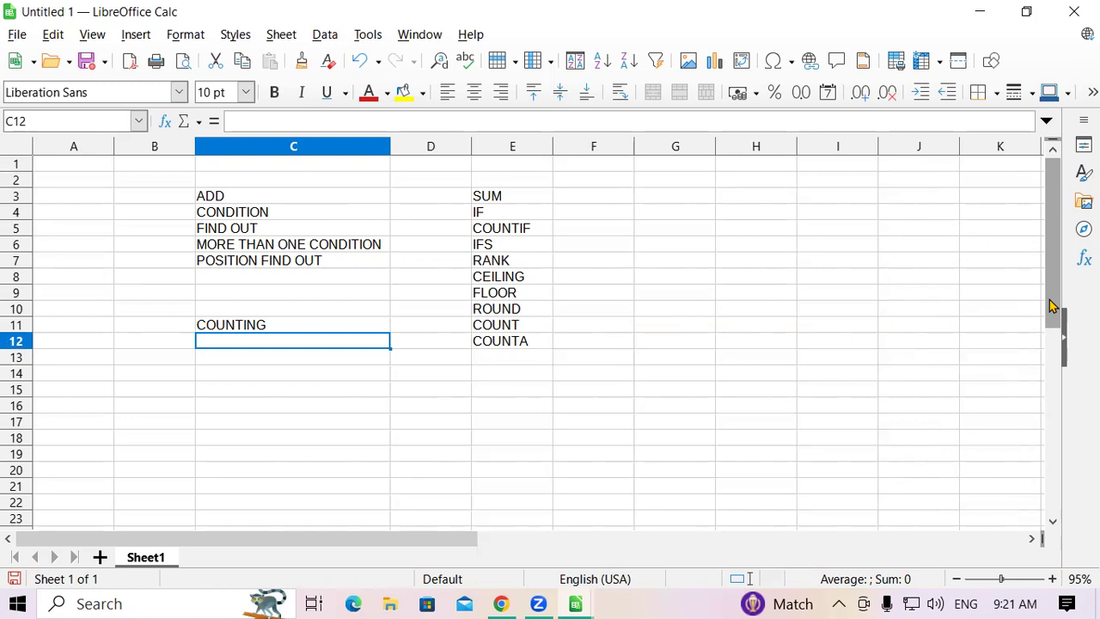
{"action": "left_click", "coordinate": [311, 331]}
{"action": "double_click", "coordinate": [310, 331]}
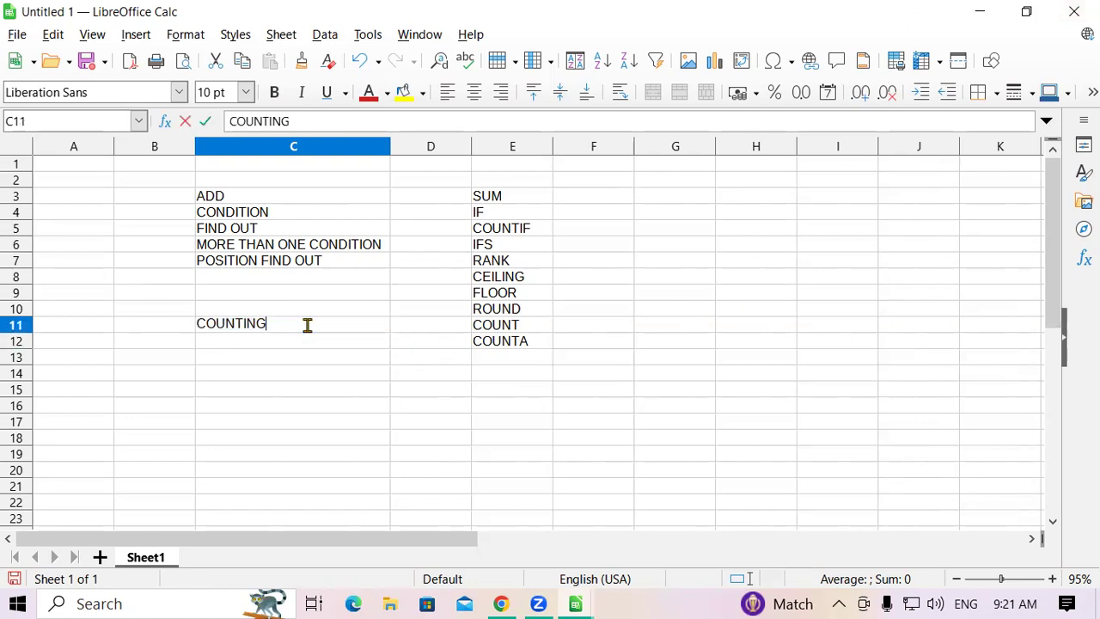
{"action": "type", "text": "NUMBER"}
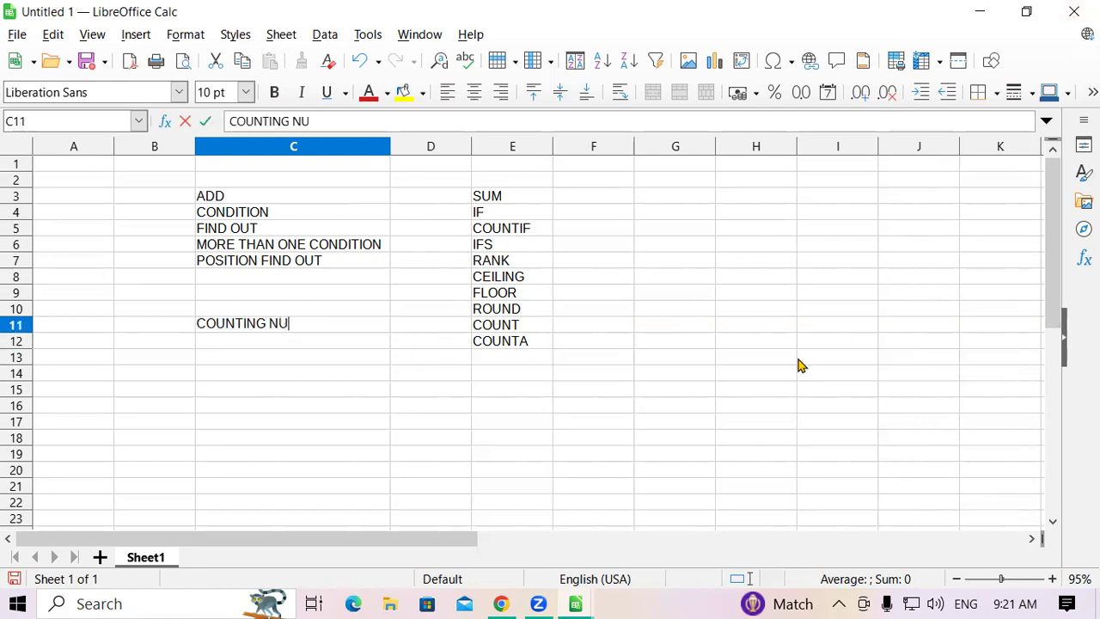
{"action": "key", "text": "Return"}
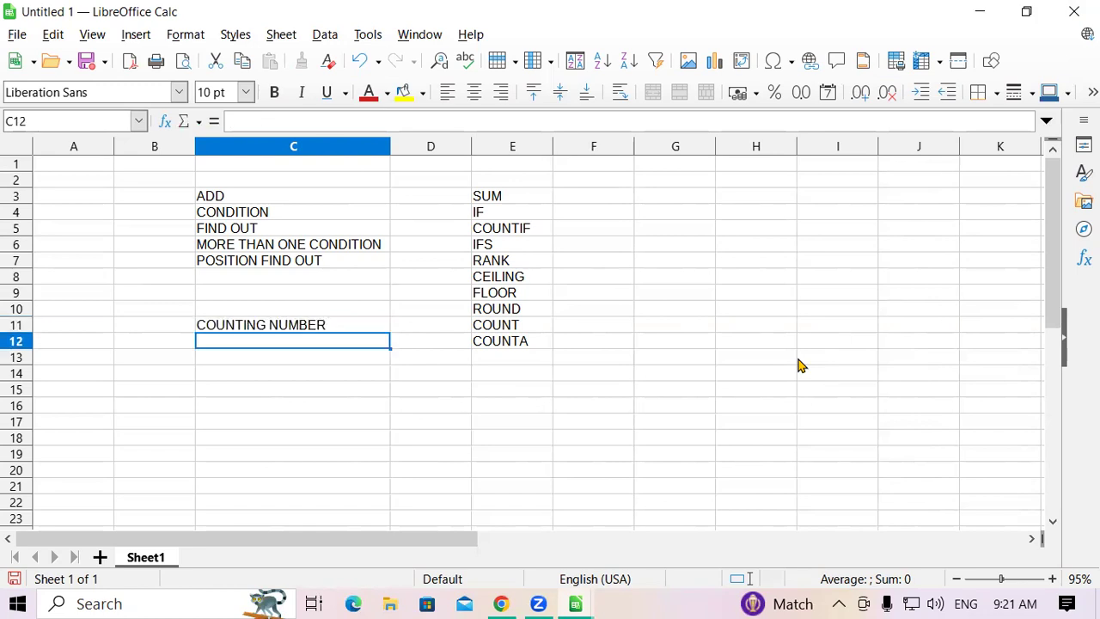
Step: Copy the COUNT description into cell C12 and extend it to COUNTING NUMBER & ALPHABET for COUNTA
{"action": "left_click", "coordinate": [355, 330]}
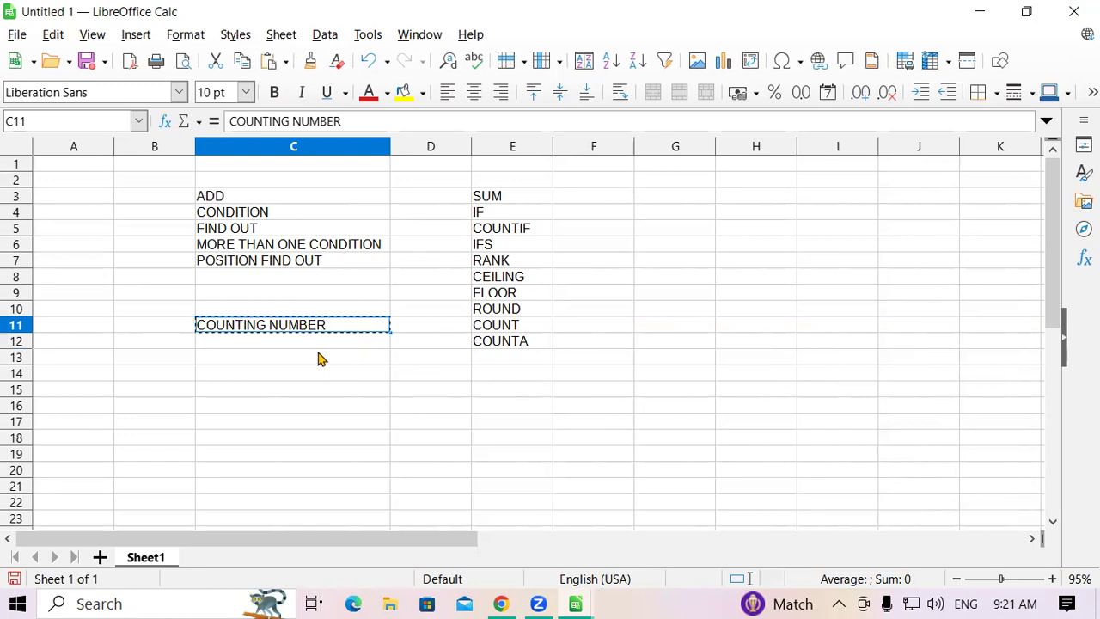
{"action": "left_click", "coordinate": [319, 350]}
{"action": "type", "text": "COUNTING NUMBER"}
{"action": "double_click", "coordinate": [338, 343]}
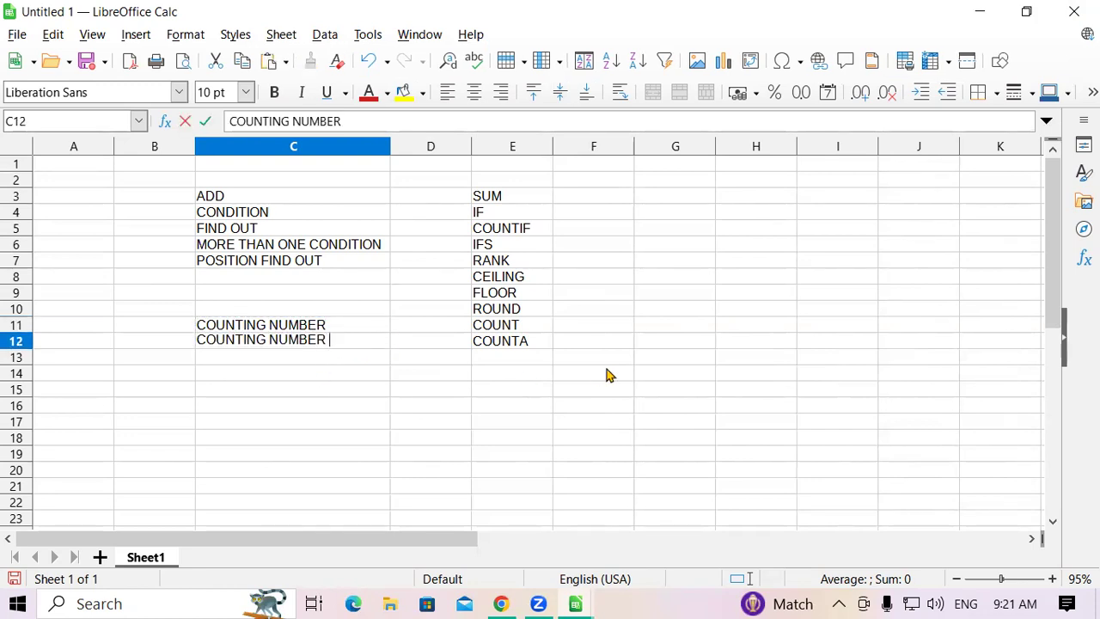
{"action": "type", "text": "& ALPHABET"}
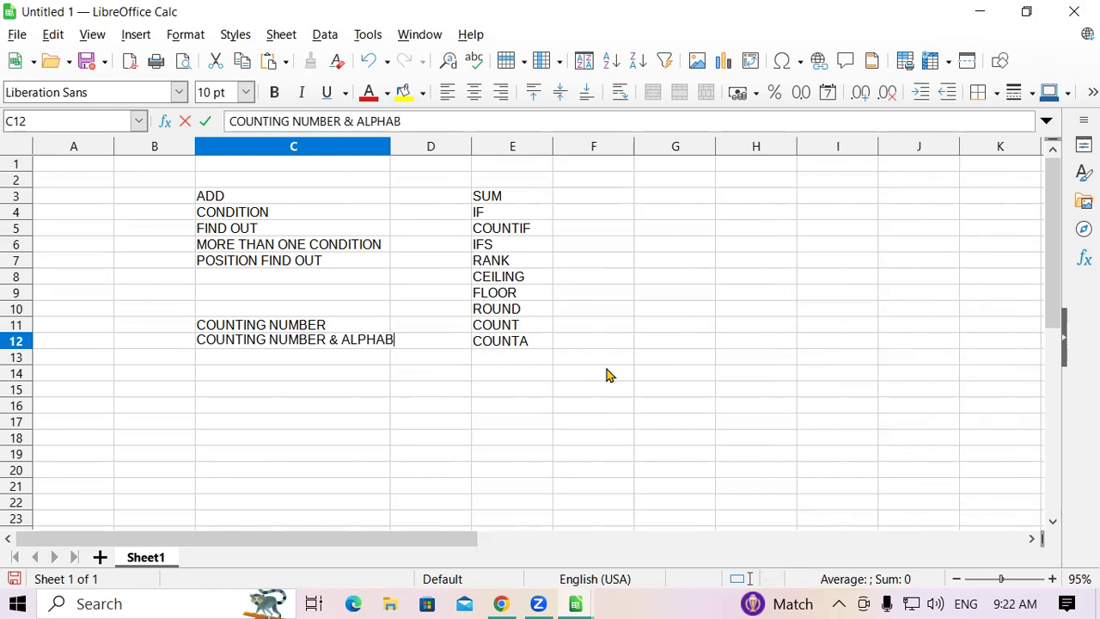
{"action": "left_click", "coordinate": [564, 410]}
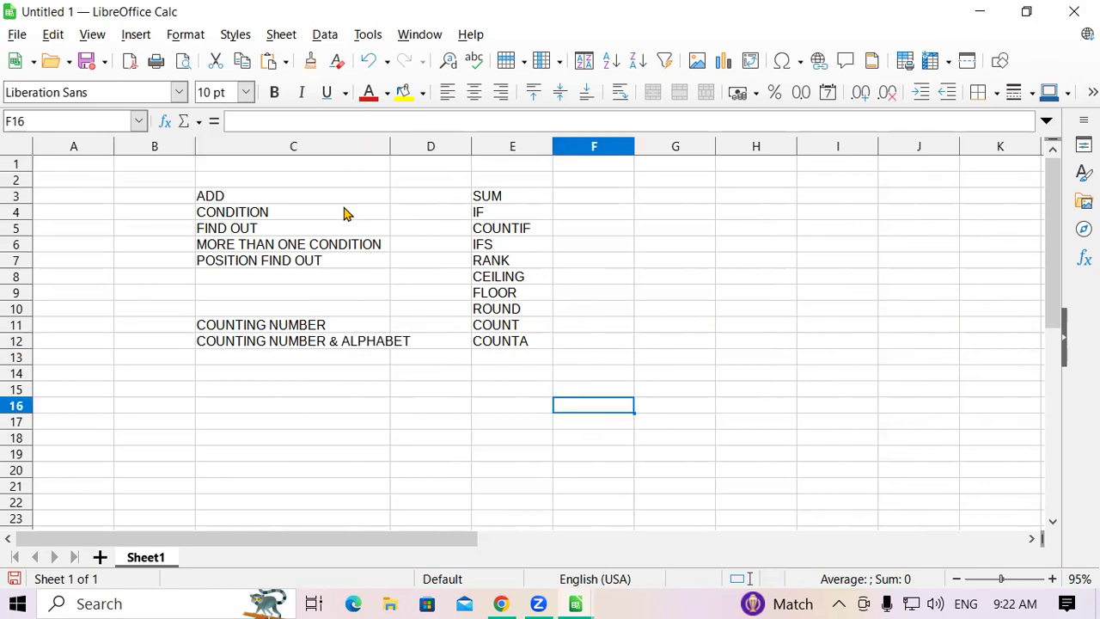
Step: Auto-fit column C again to the width of the COUNTA description
{"action": "left_click", "coordinate": [326, 147]}
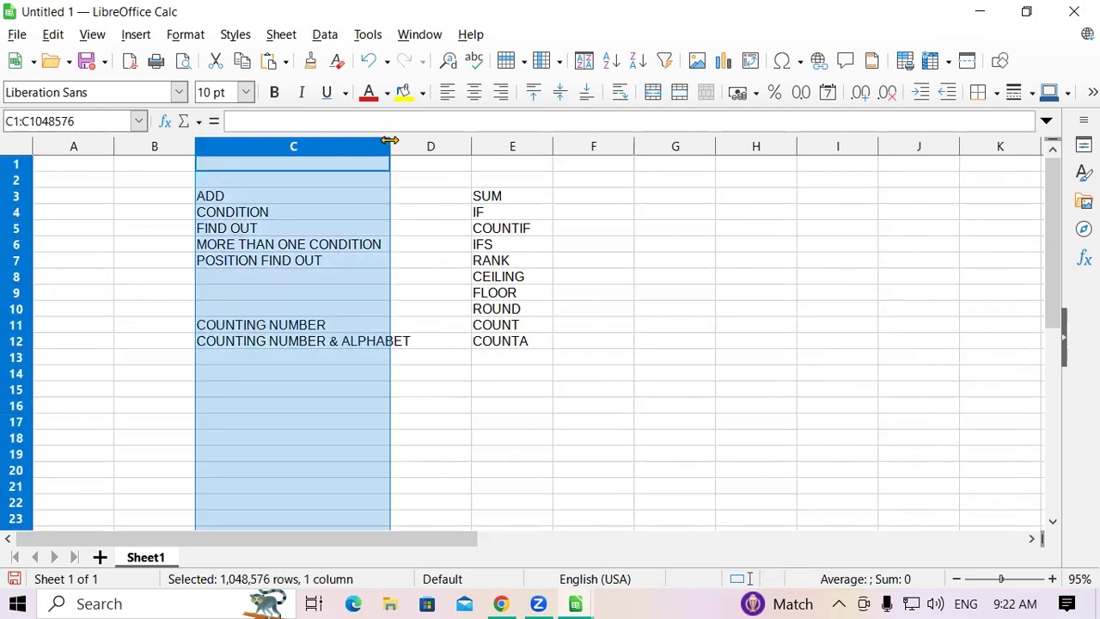
{"action": "double_click", "coordinate": [388, 140]}
{"action": "left_click", "coordinate": [458, 378]}
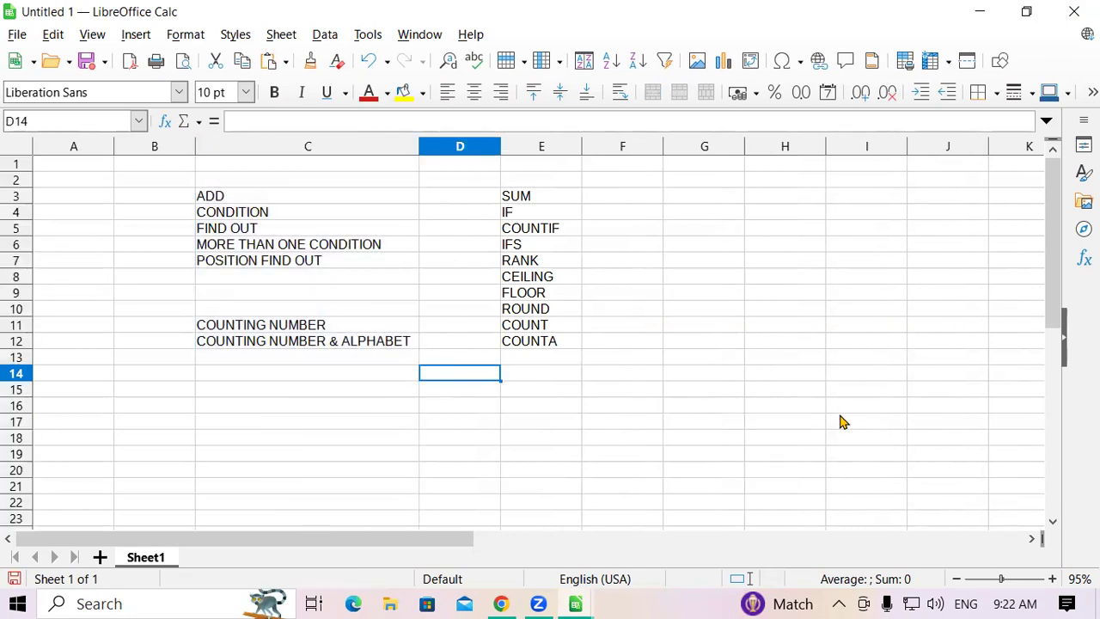
{"action": "left_click_drag", "start_coordinate": [246, 196], "coordinate": [527, 341]}
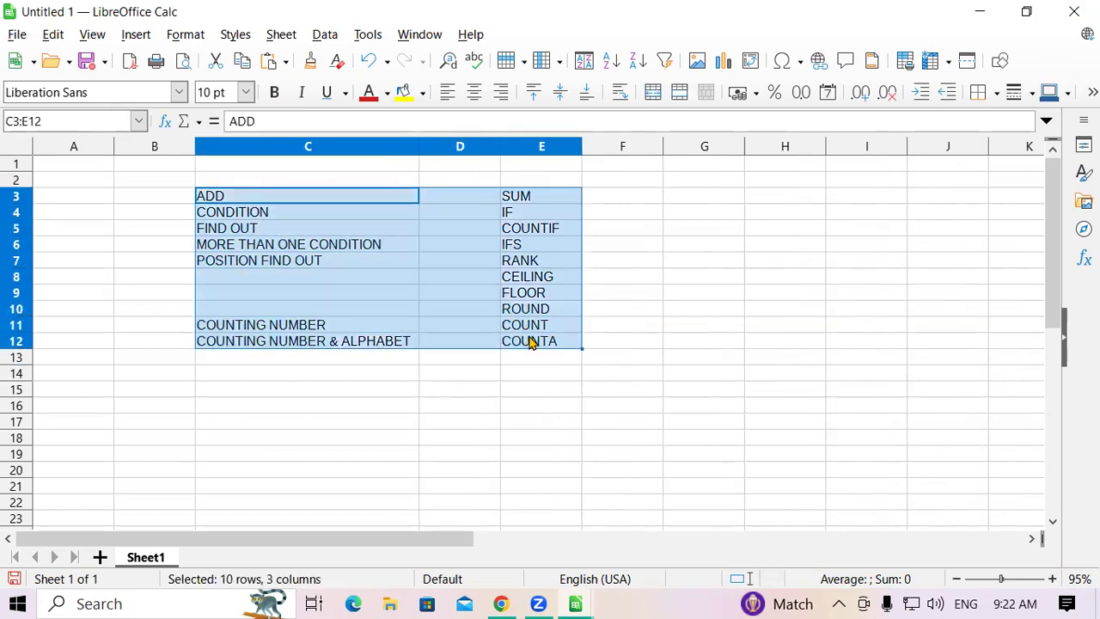
{"action": "left_click", "coordinate": [521, 64]}
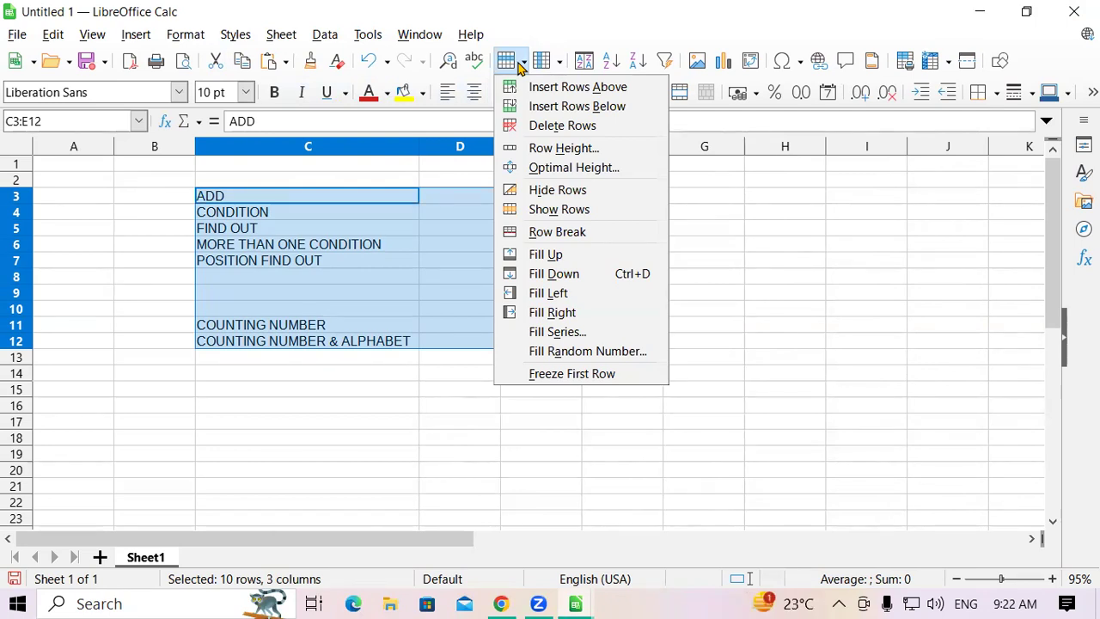
{"action": "left_click", "coordinate": [107, 211]}
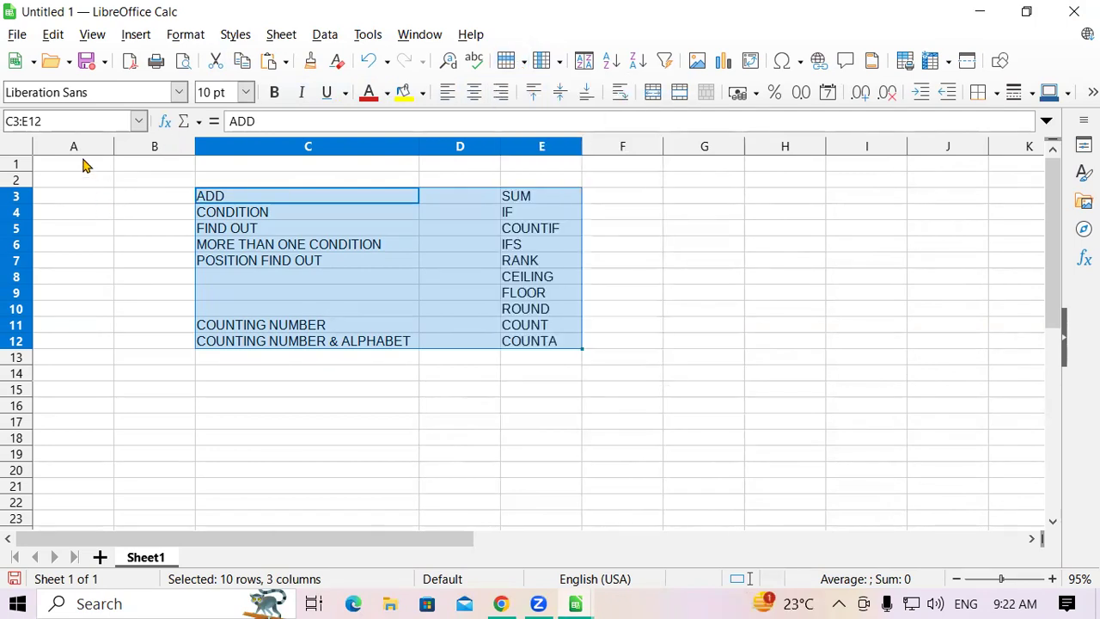
{"action": "left_click", "coordinate": [34, 64]}
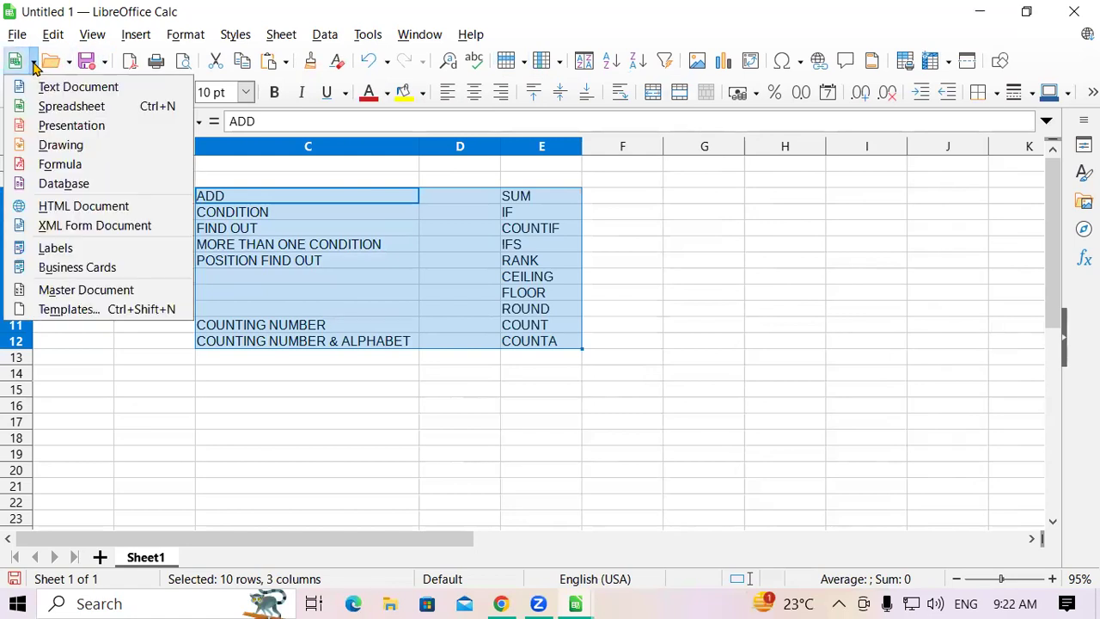
{"action": "left_click", "coordinate": [105, 66]}
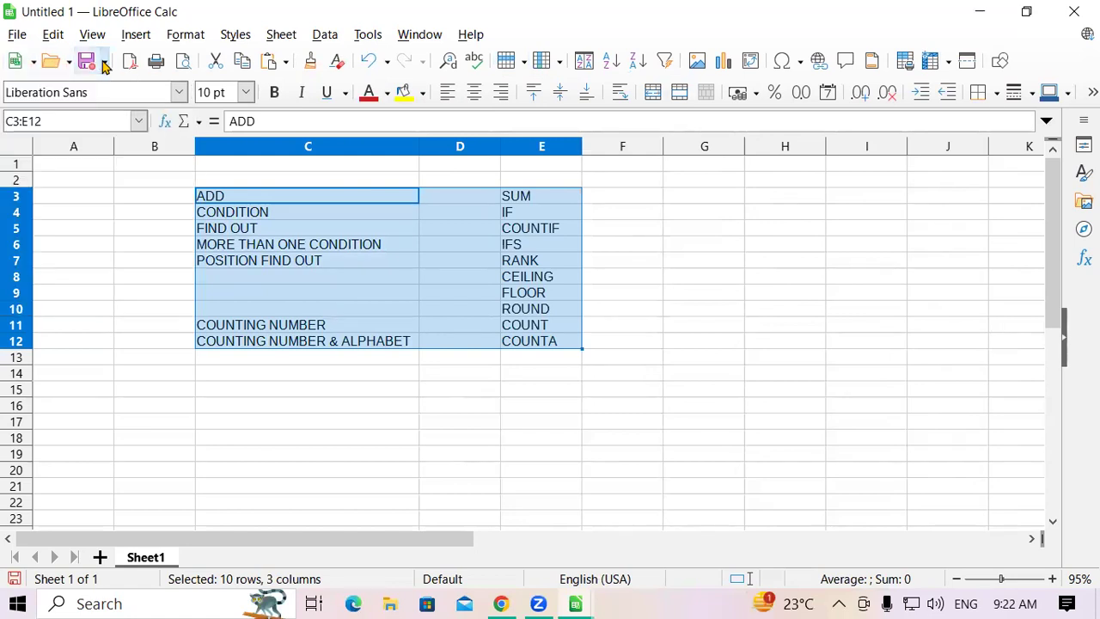
{"action": "left_click", "coordinate": [105, 65]}
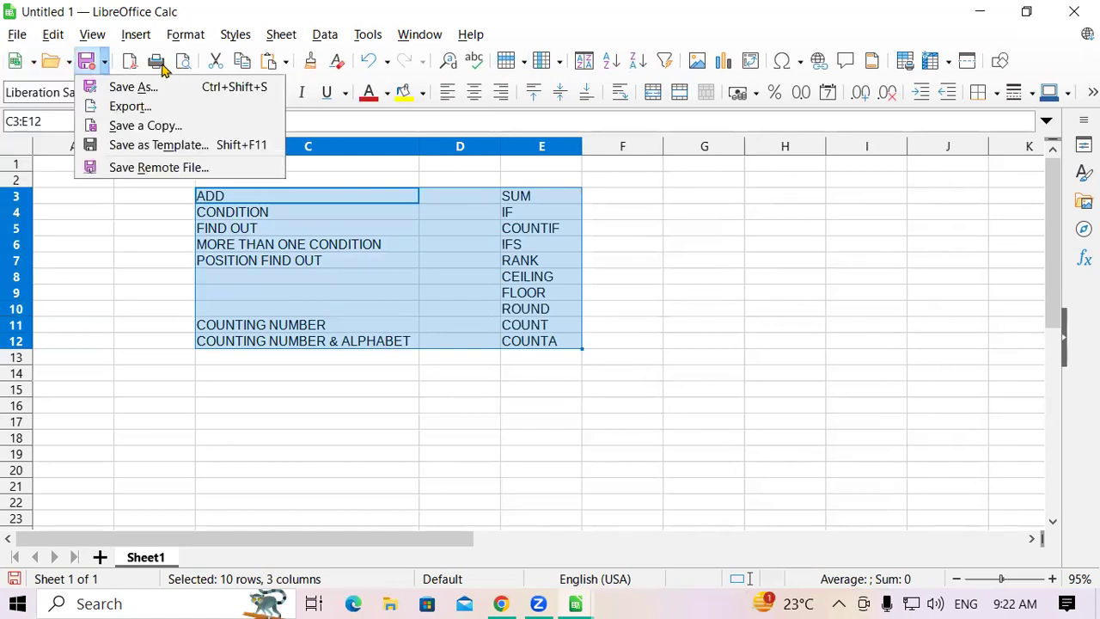
{"action": "left_click", "coordinate": [437, 7]}
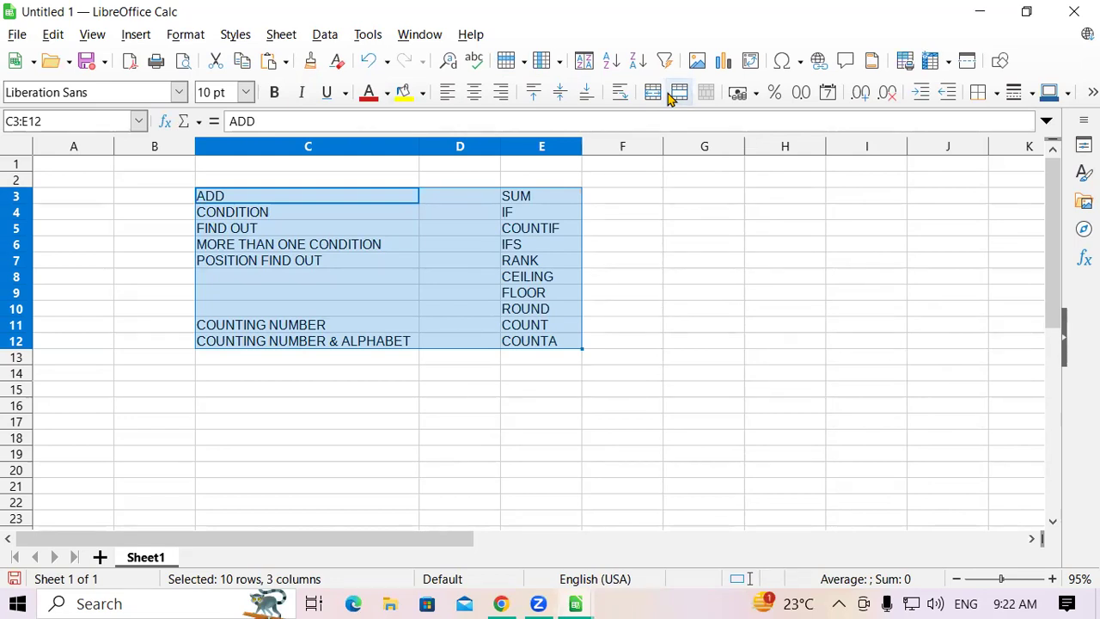
{"action": "left_click", "coordinate": [99, 38]}
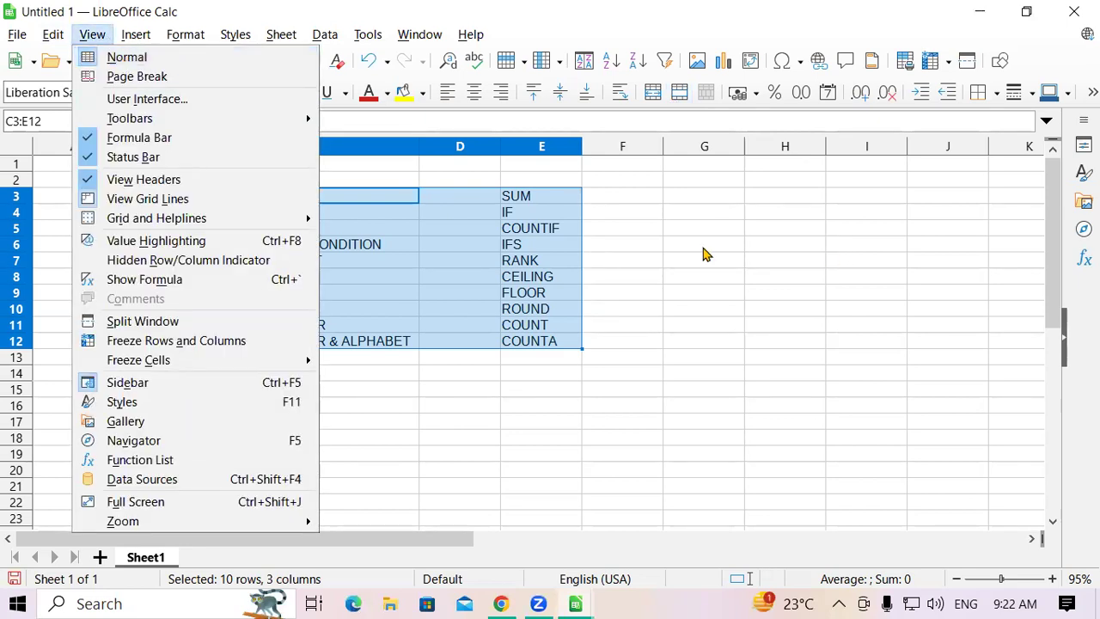
{"action": "left_click", "coordinate": [702, 270]}
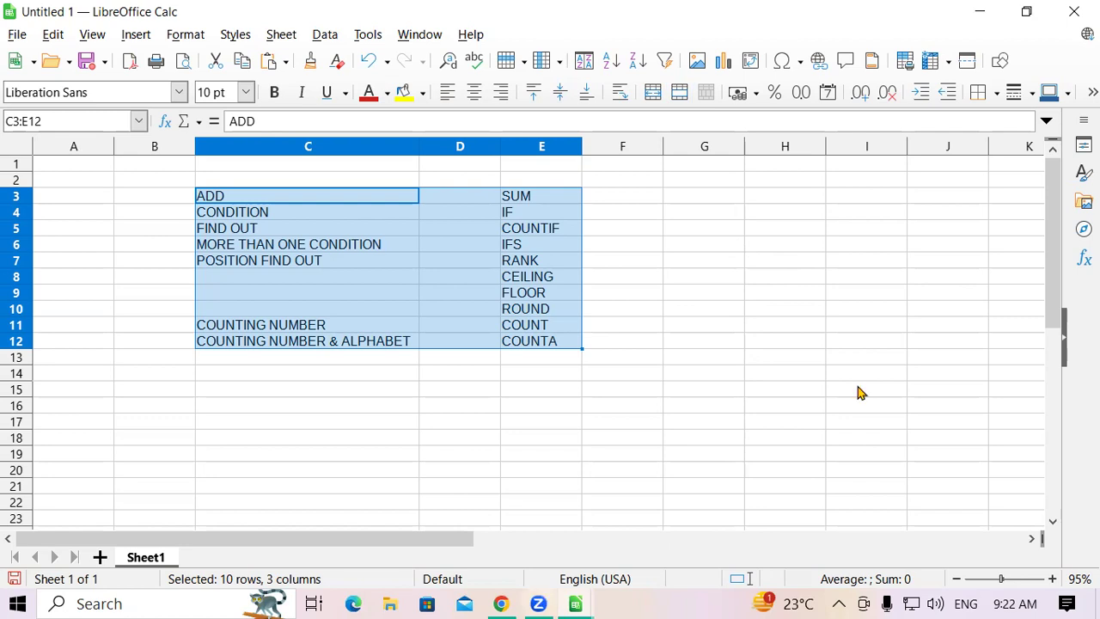
{"action": "left_click", "coordinate": [707, 330]}
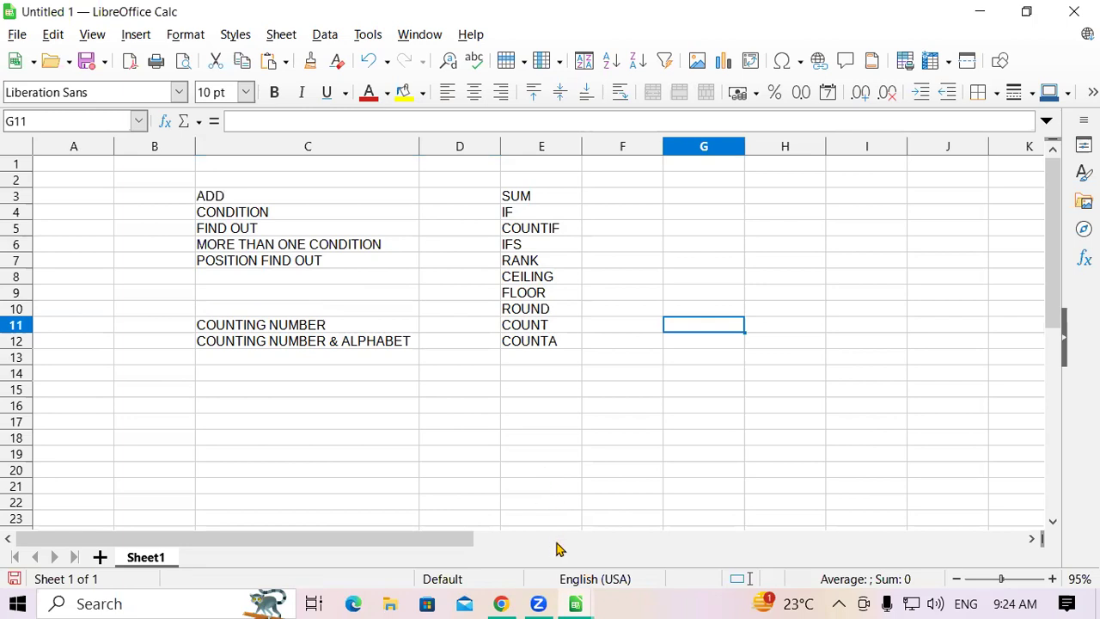
{"action": "left_click", "coordinate": [619, 437]}
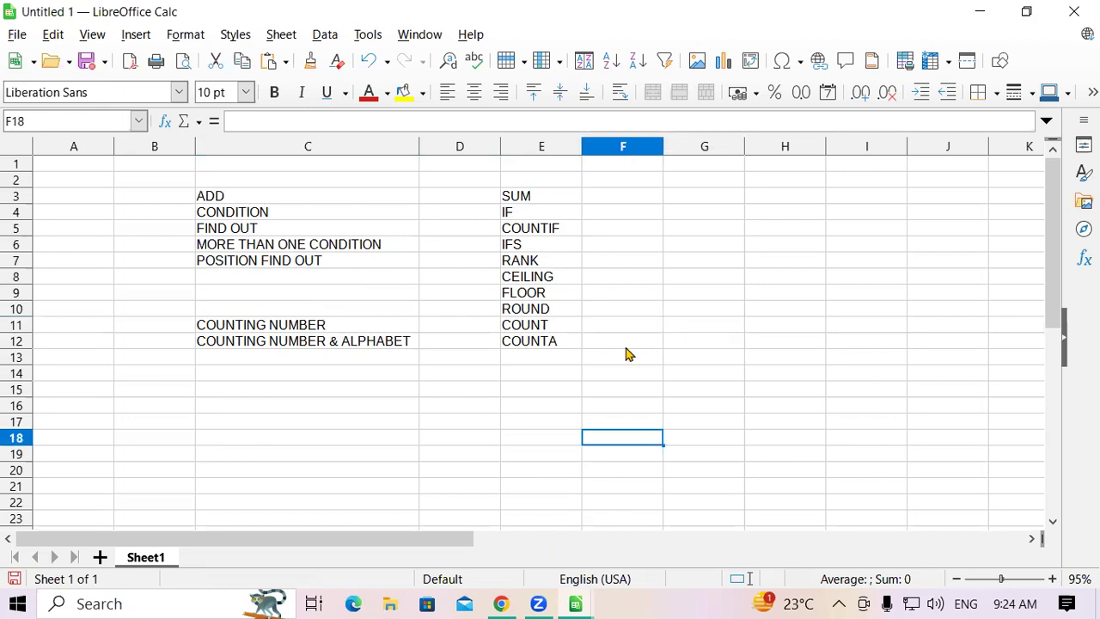
{"action": "left_click", "coordinate": [467, 439]}
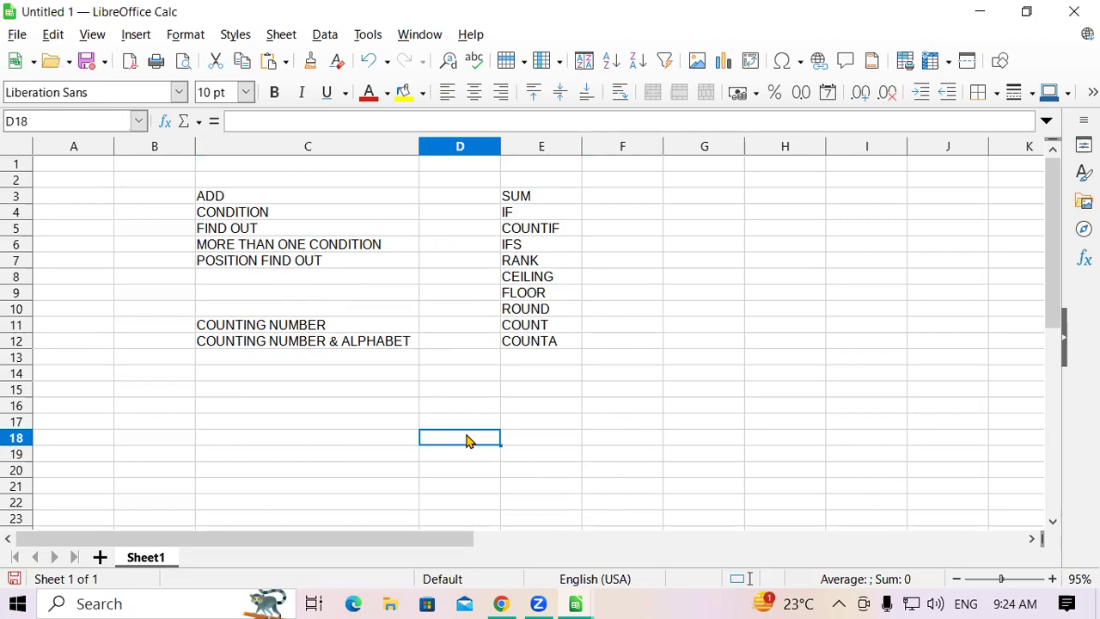
{"action": "left_click", "coordinate": [278, 201]}
{"action": "left_click", "coordinate": [491, 341]}
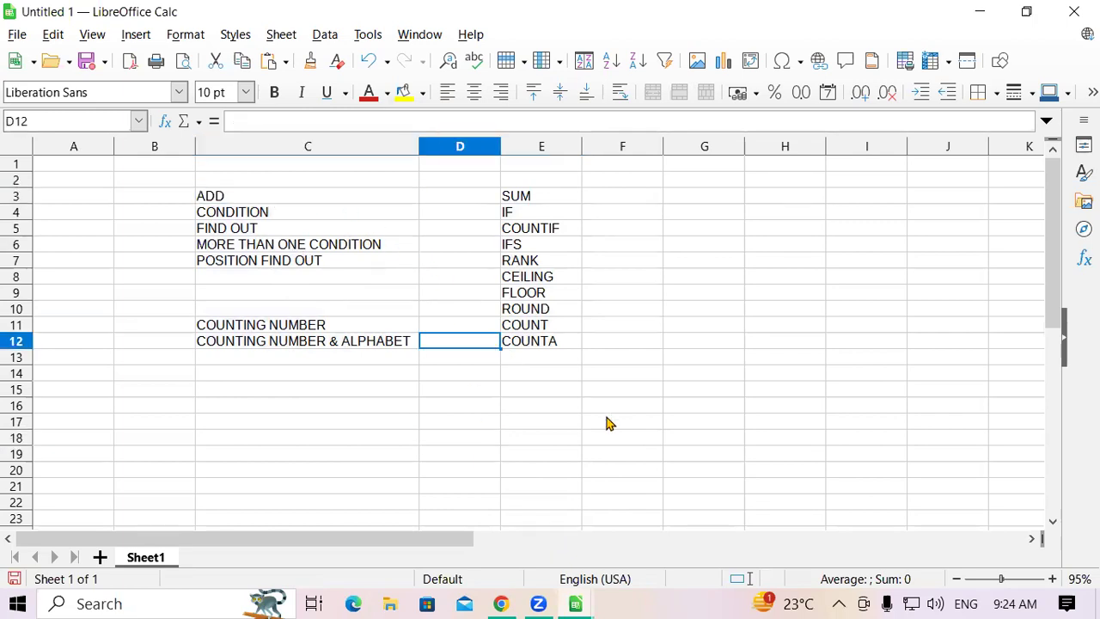
{"action": "left_click", "coordinate": [428, 484]}
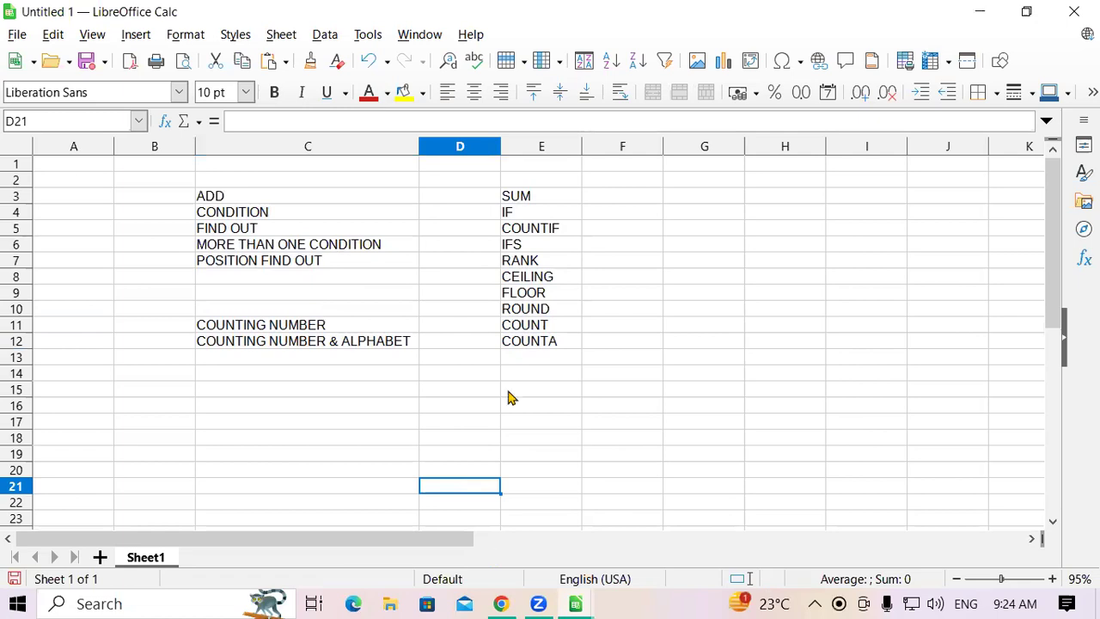
{"action": "left_click", "coordinate": [526, 358]}
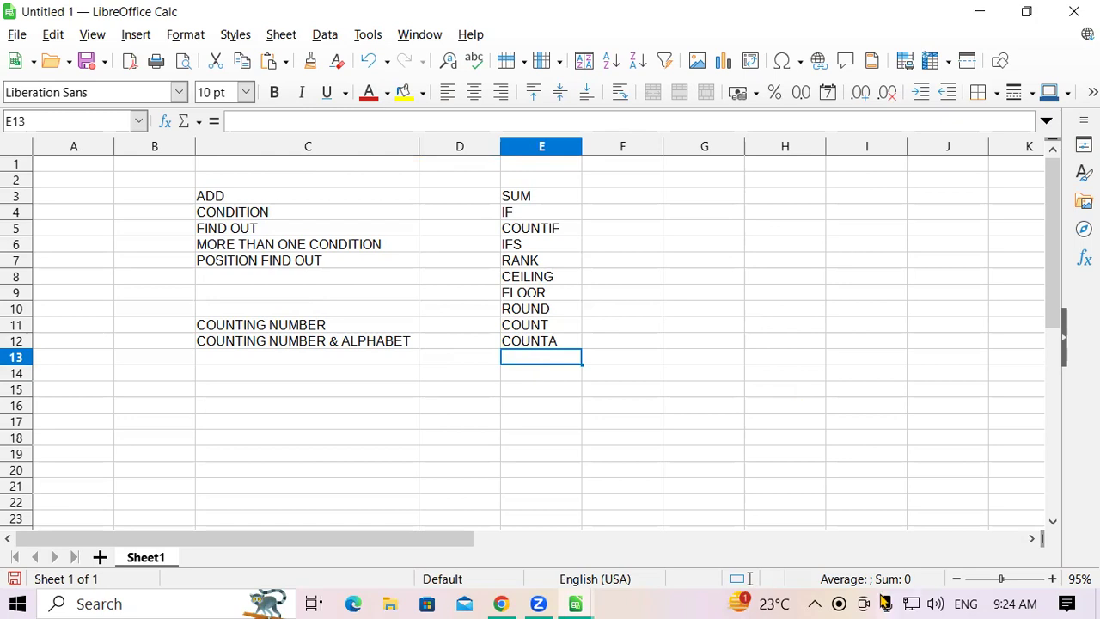
{"action": "type", "text": "=XL"}
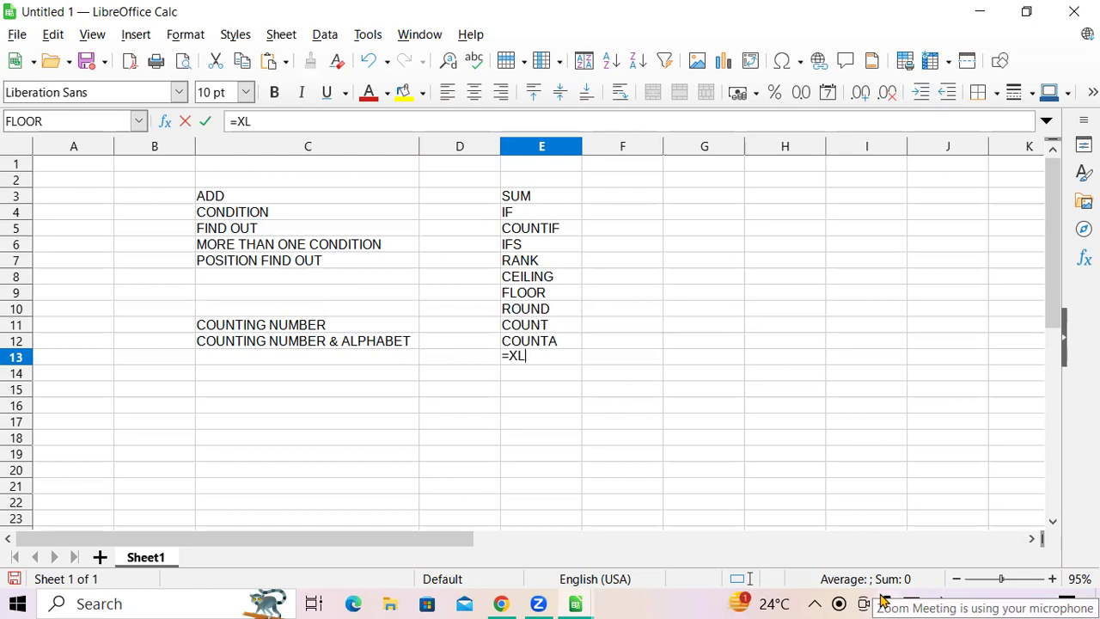
{"action": "type", "text": "OO"}
{"action": "key", "text": "BackSpace"}
{"action": "key", "text": "BackSpace"}
{"action": "key", "text": "BackSpace"}
{"action": "key", "text": "BackSpace"}
{"action": "key", "text": "BackSpace"}
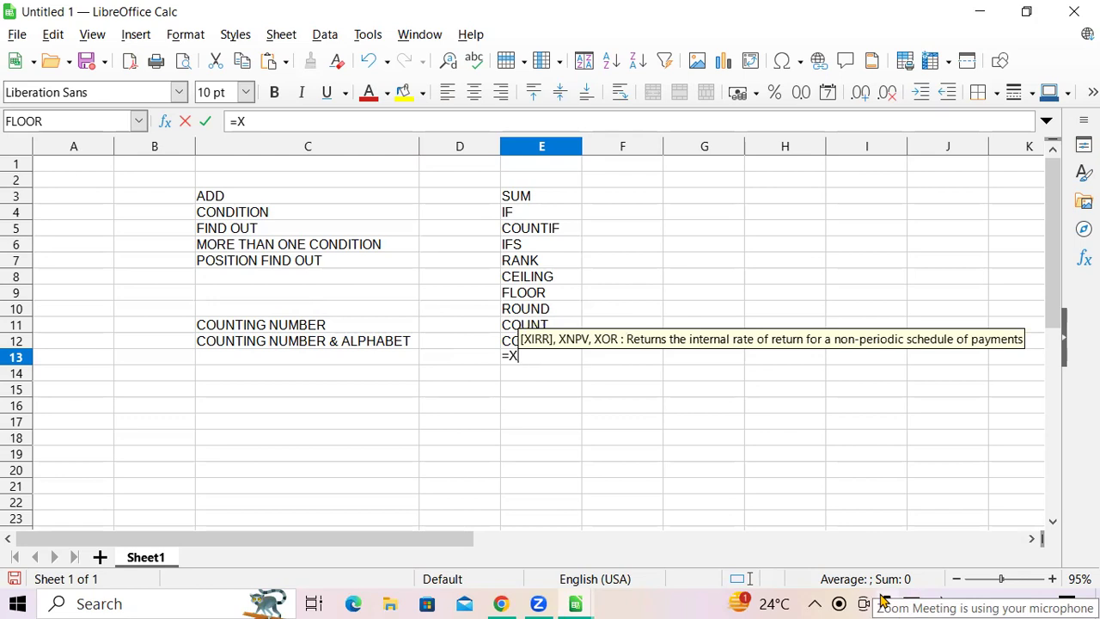
{"action": "key", "text": "Return"}
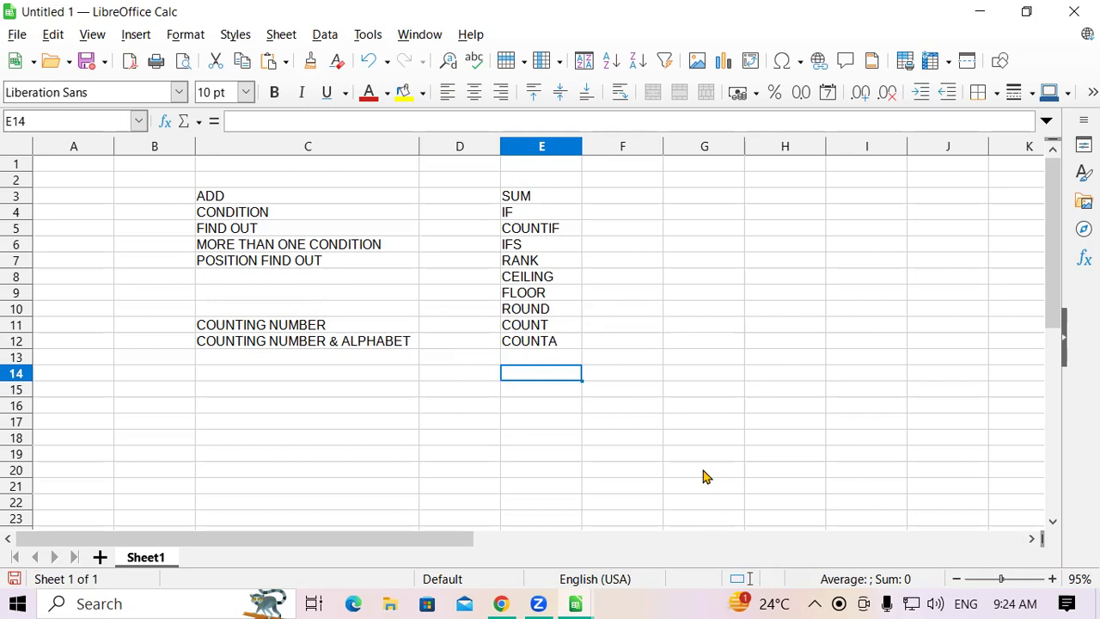
Step: Insert the current date in cell D18 and the current time in cell D19
{"action": "left_click", "coordinate": [758, 381]}
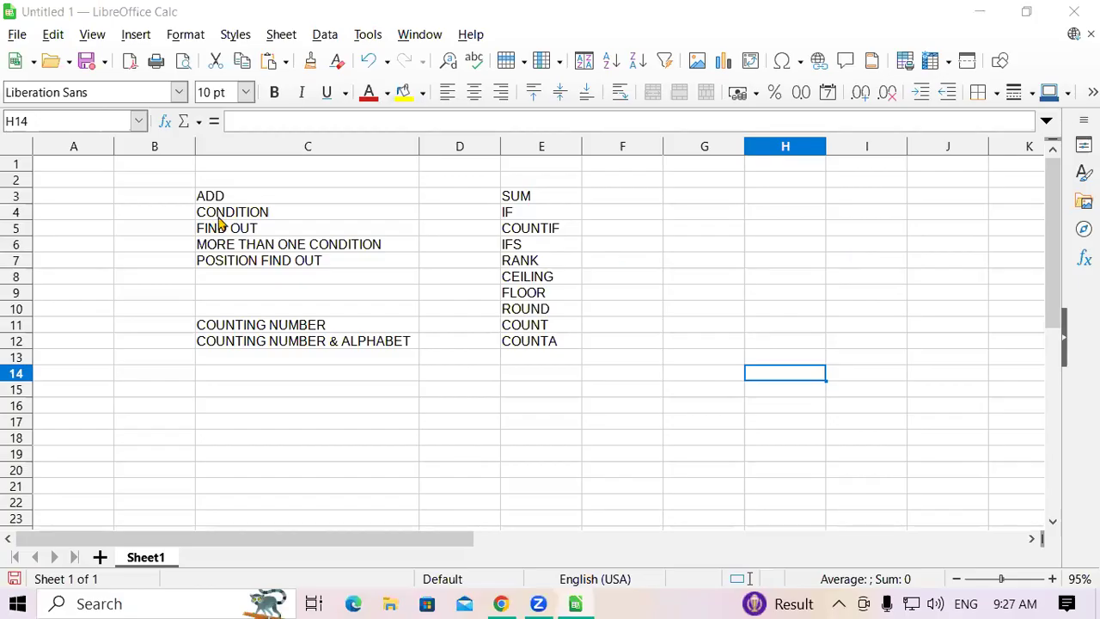
{"action": "left_click", "coordinate": [375, 440]}
{"action": "left_click", "coordinate": [483, 441]}
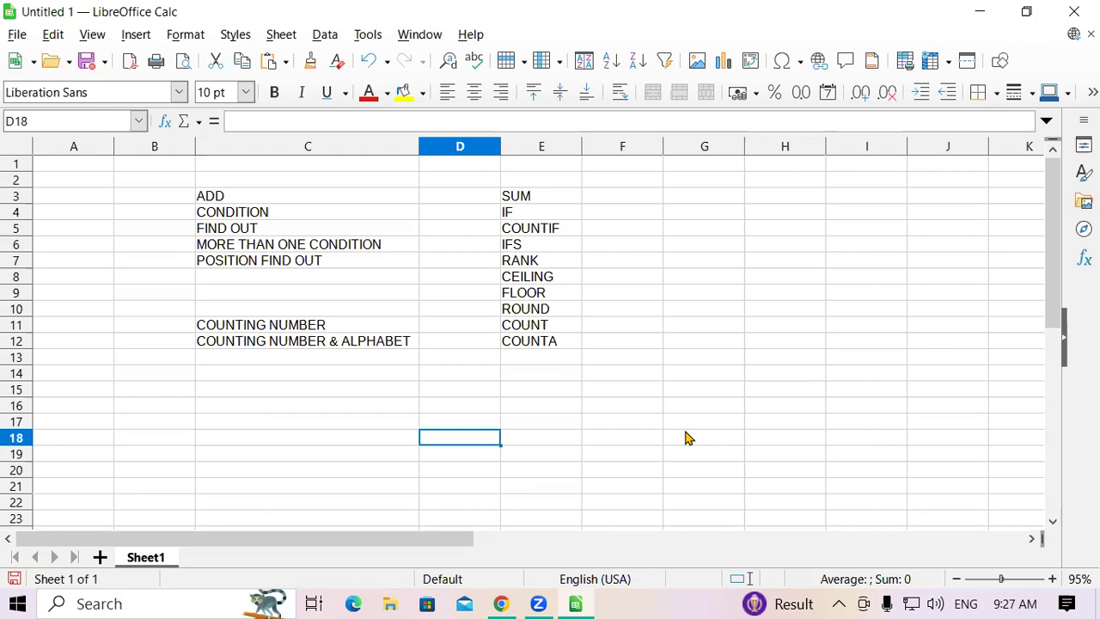
{"action": "key", "text": "ctrl+semicolon"}
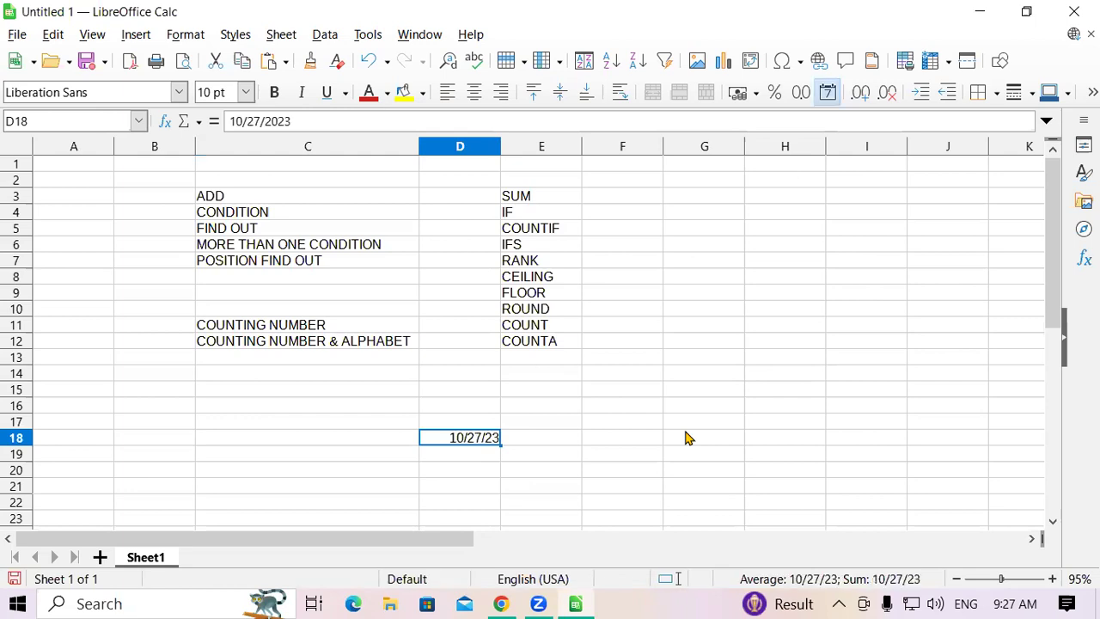
{"action": "key", "text": "Return"}
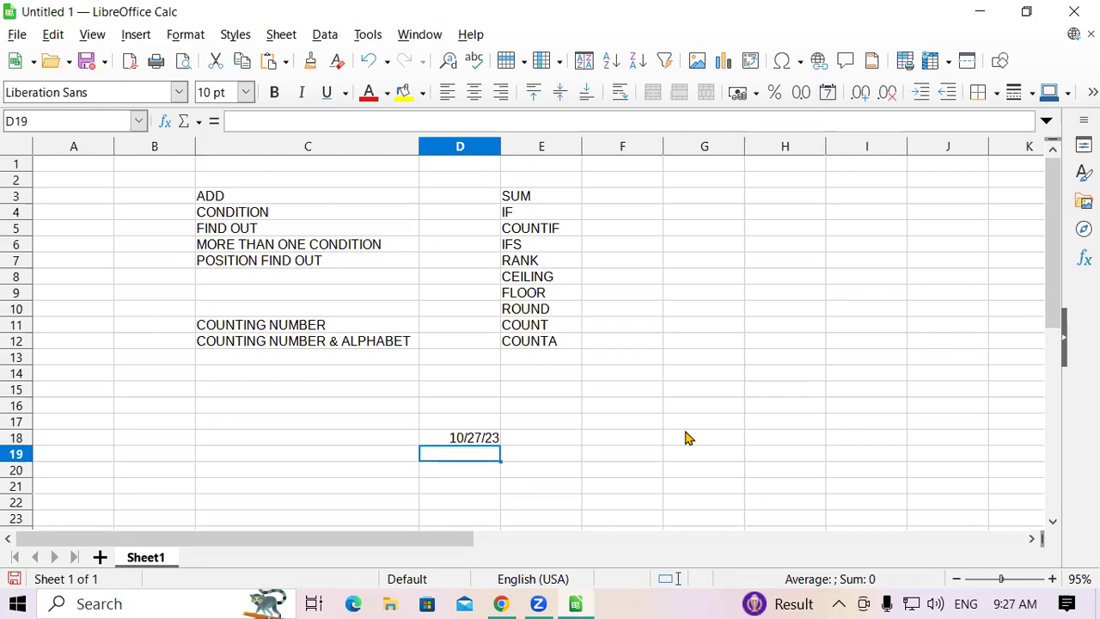
{"action": "key", "text": "ctrl+shift+semicolon"}
{"action": "key", "text": "Return"}
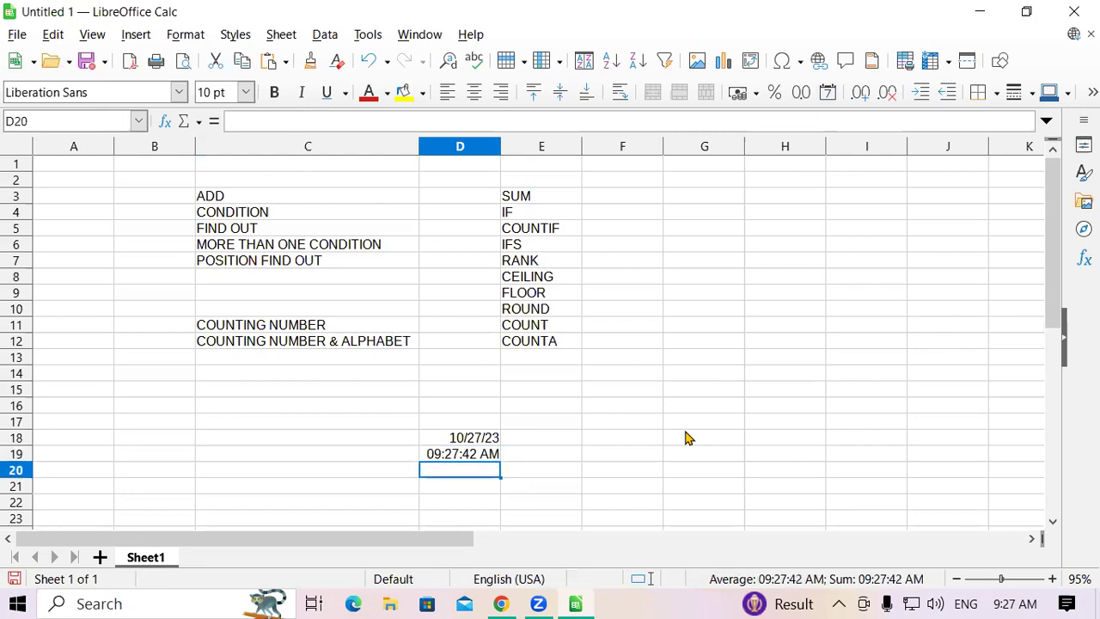
Step: Label the date with CTRL+; in cell E18 and the time with CTRL + : in cell E19
{"action": "left_click", "coordinate": [567, 445]}
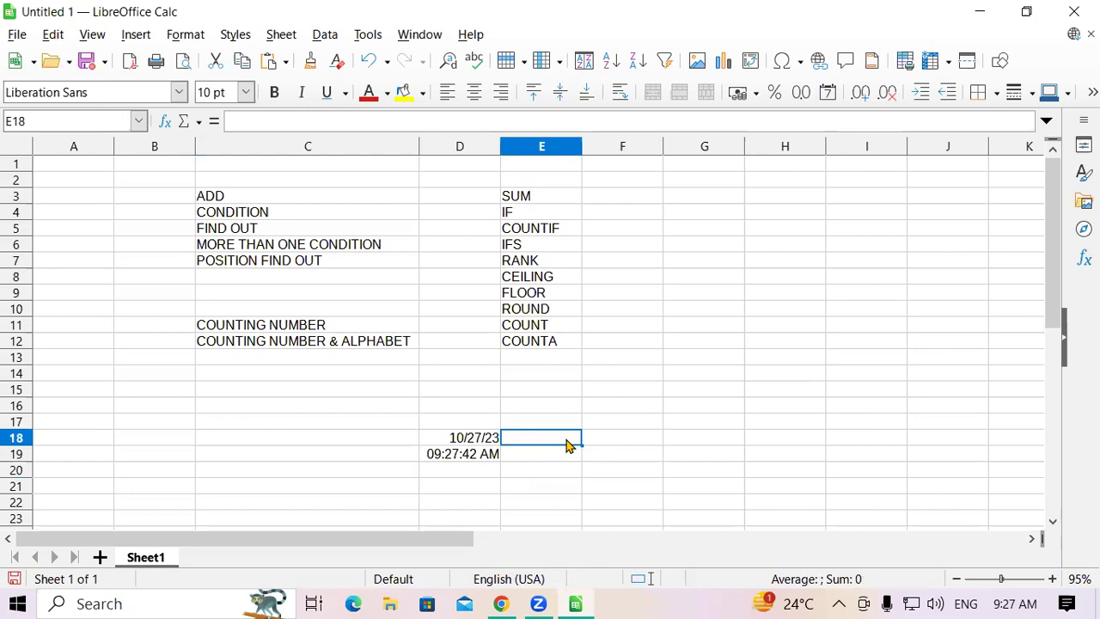
{"action": "type", "text": "R"}
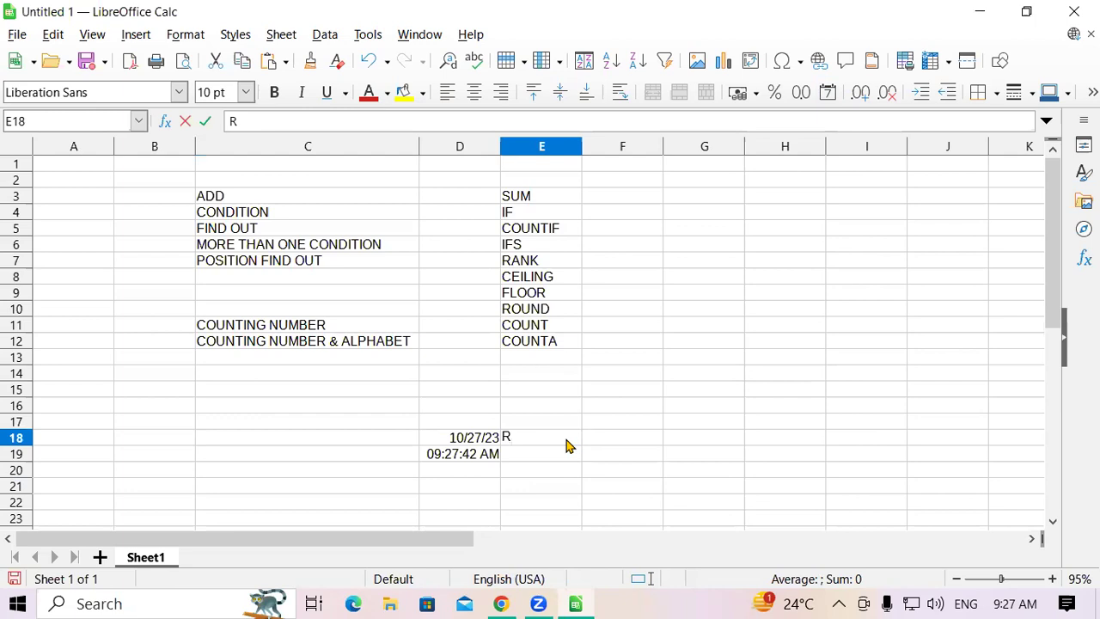
{"action": "key", "text": "BackSpace"}
{"action": "type", "text": "CTRL"}
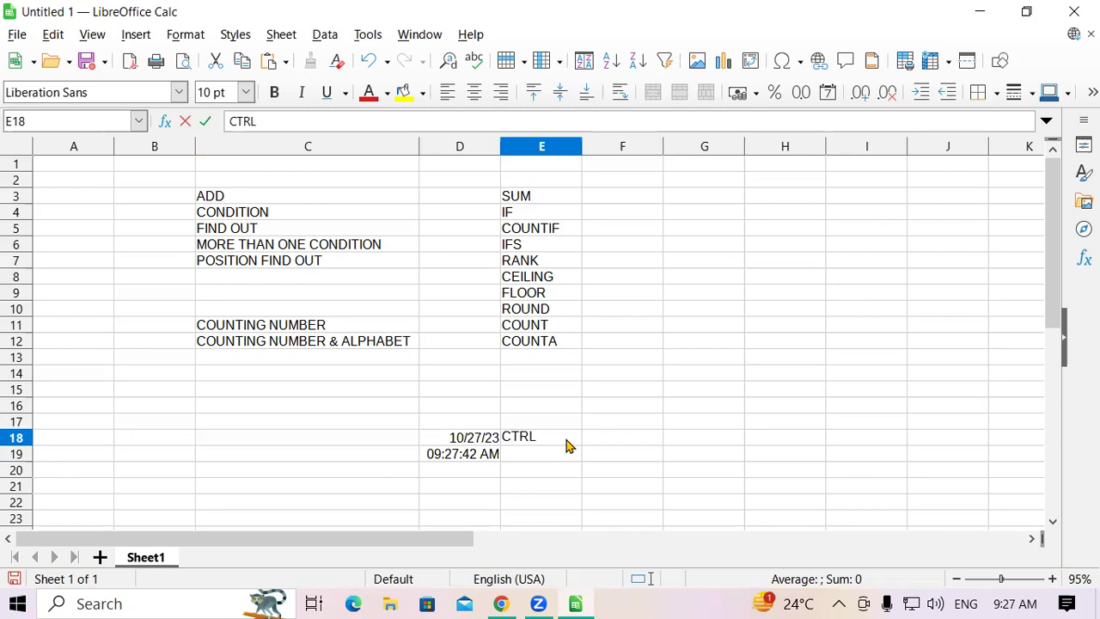
{"action": "type", "text": "+;"}
{"action": "key", "text": "Return"}
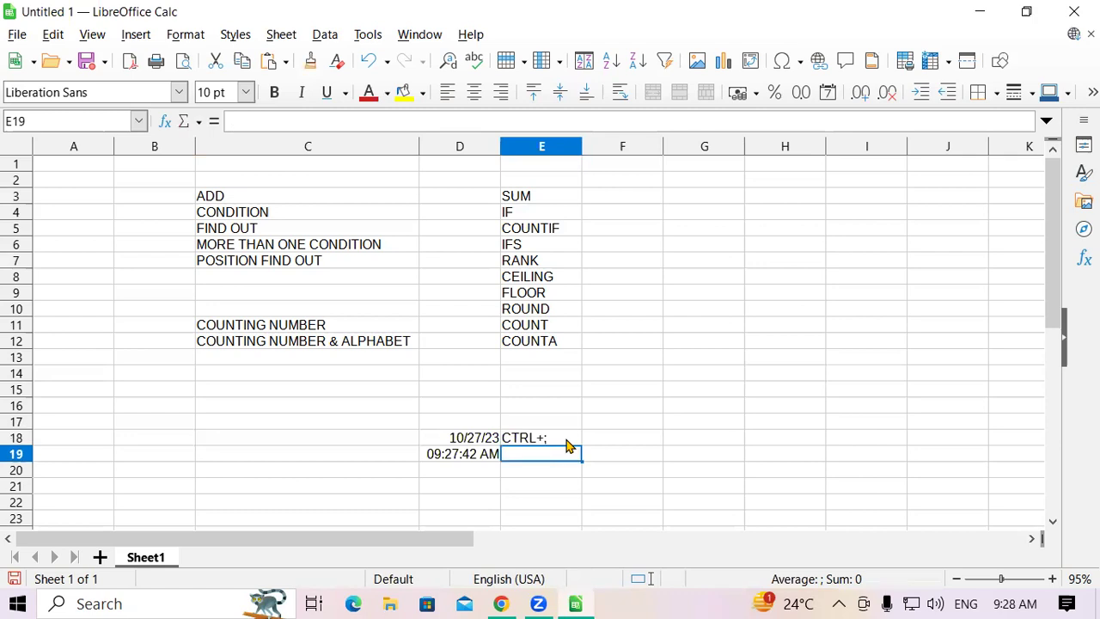
{"action": "type", "text": "CTRL"}
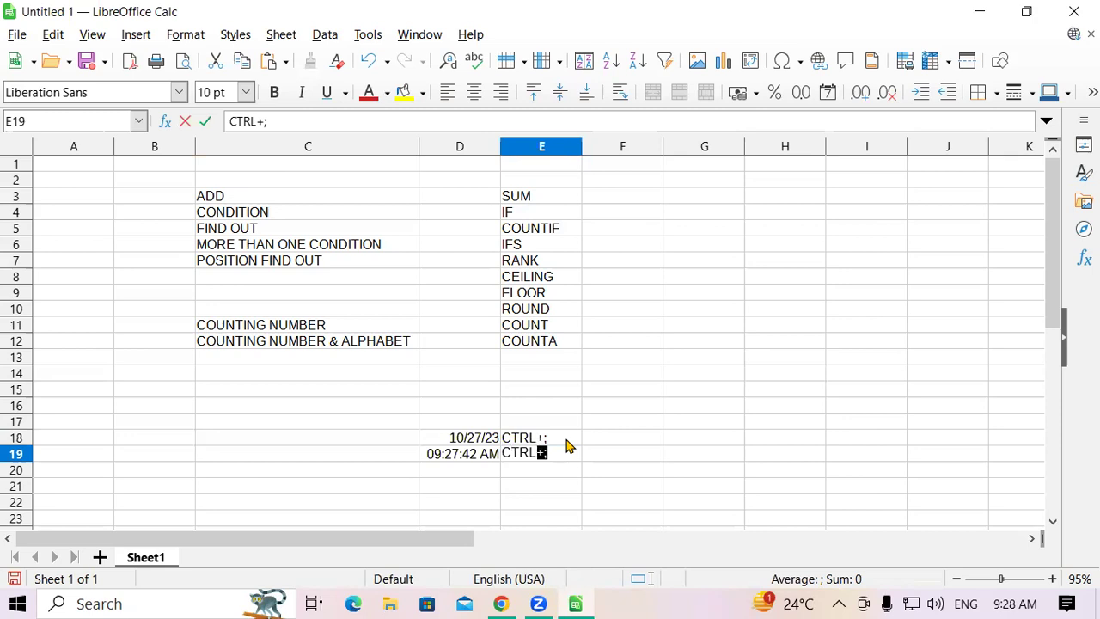
{"action": "key", "text": "BackSpace"}
{"action": "type", "text": "+ :"}
{"action": "left_click", "coordinate": [649, 439]}
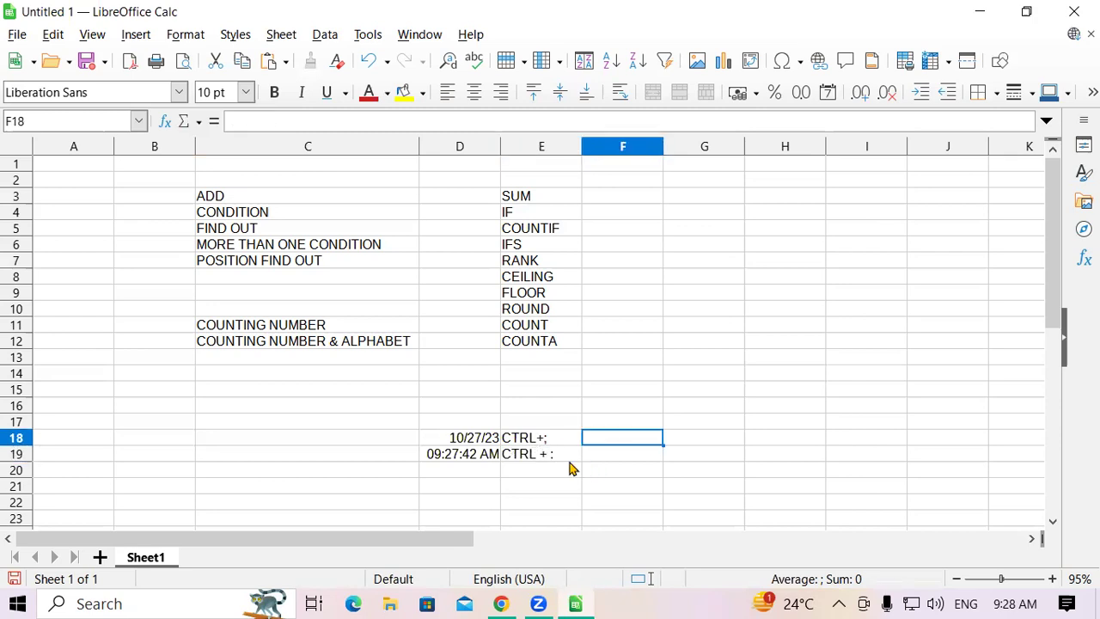
Step: Make the date and time shortcut cells D18:E19 bold with an 18 pt font size
{"action": "left_click", "coordinate": [538, 440]}
{"action": "left_click_drag", "start_coordinate": [481, 440], "coordinate": [535, 452]}
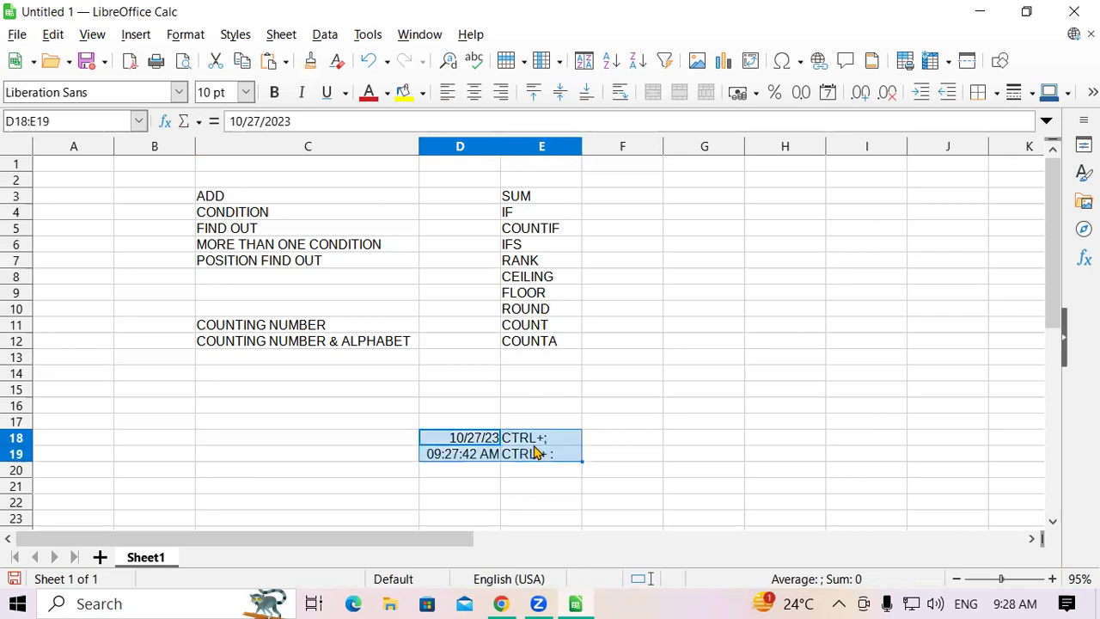
{"action": "left_click", "coordinate": [274, 92]}
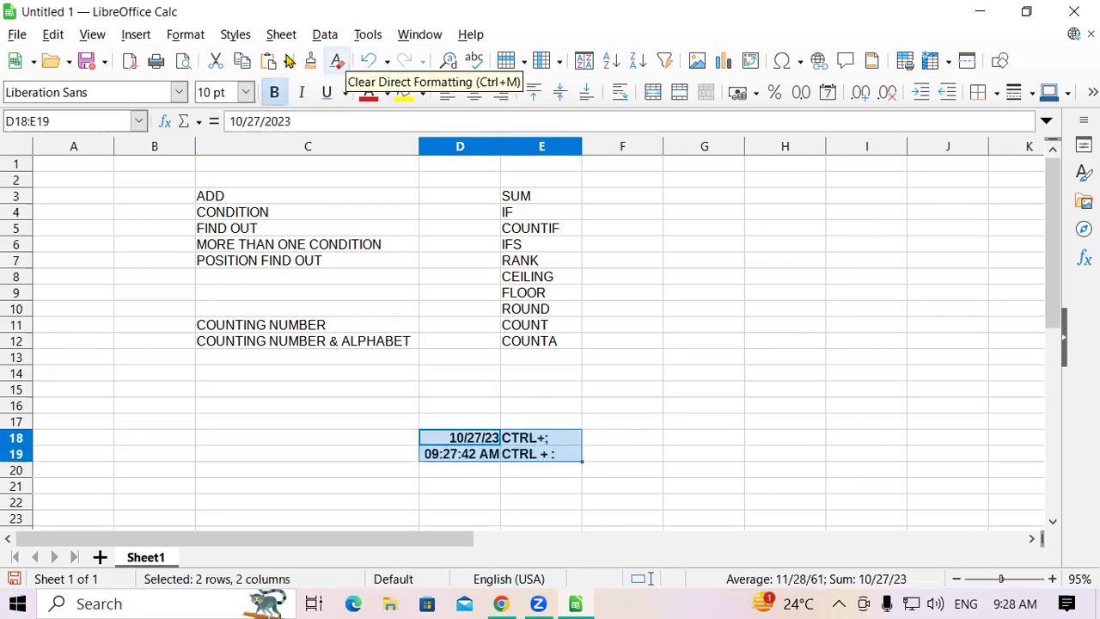
{"action": "left_click", "coordinate": [246, 93]}
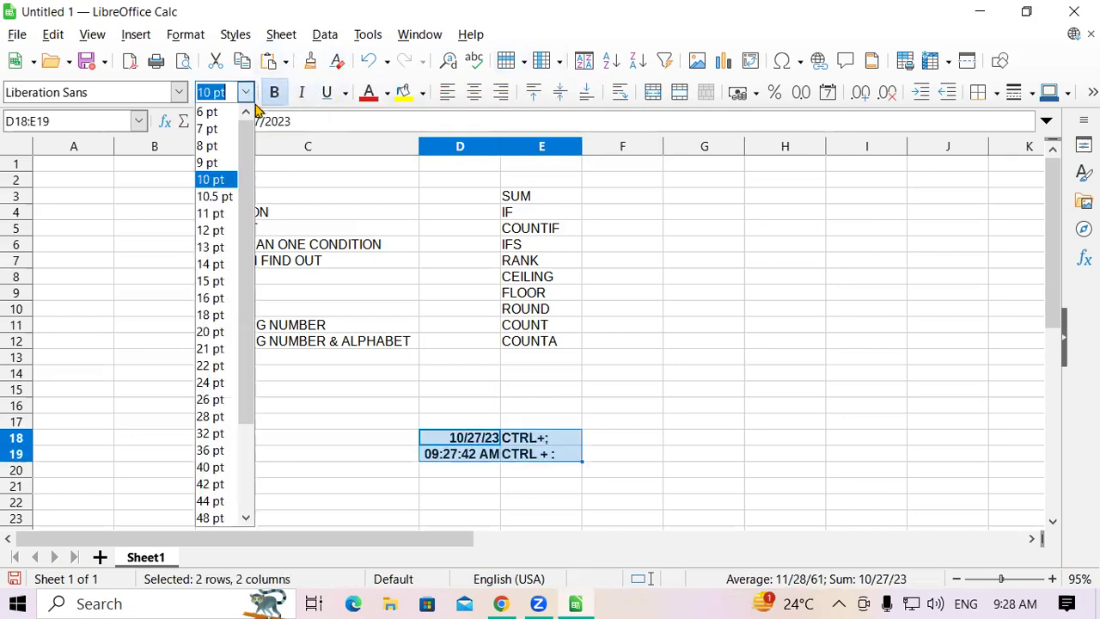
{"action": "left_click", "coordinate": [216, 315]}
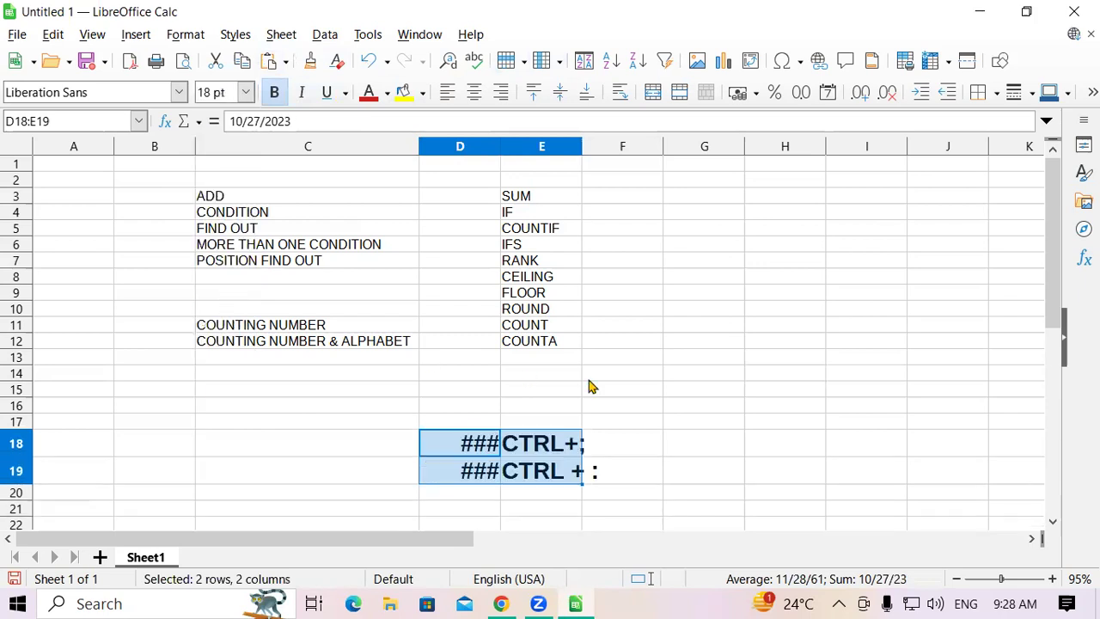
{"action": "left_click", "coordinate": [651, 402]}
Step: Auto-fit columns D and E to the width of the enlarged date, time and shortcut entries
{"action": "left_click", "coordinate": [464, 143]}
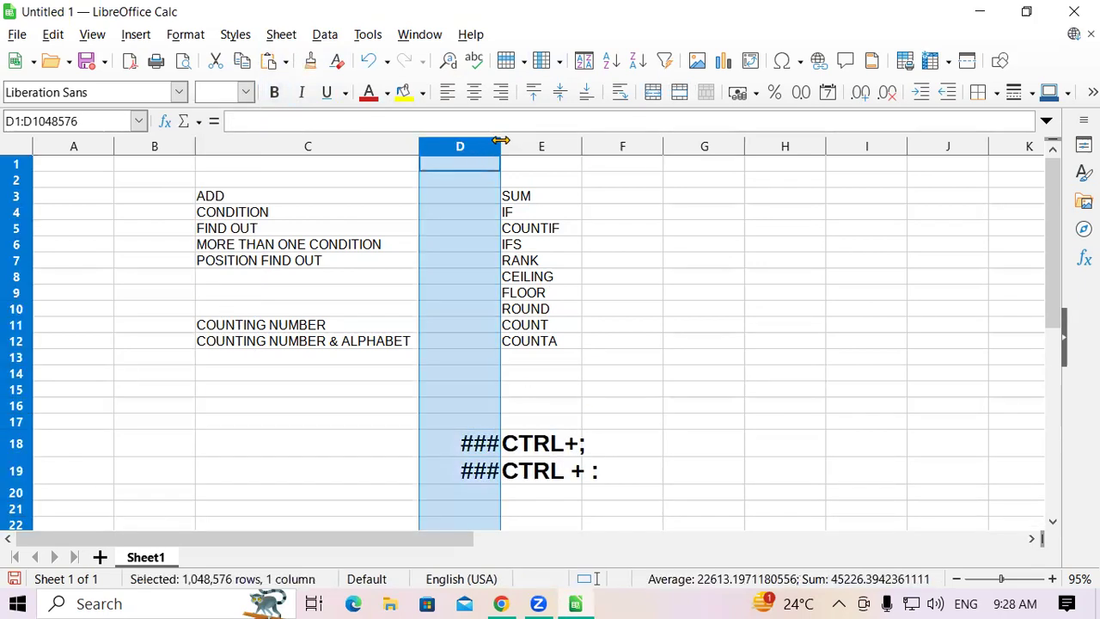
{"action": "double_click", "coordinate": [501, 140]}
{"action": "left_click", "coordinate": [763, 359]}
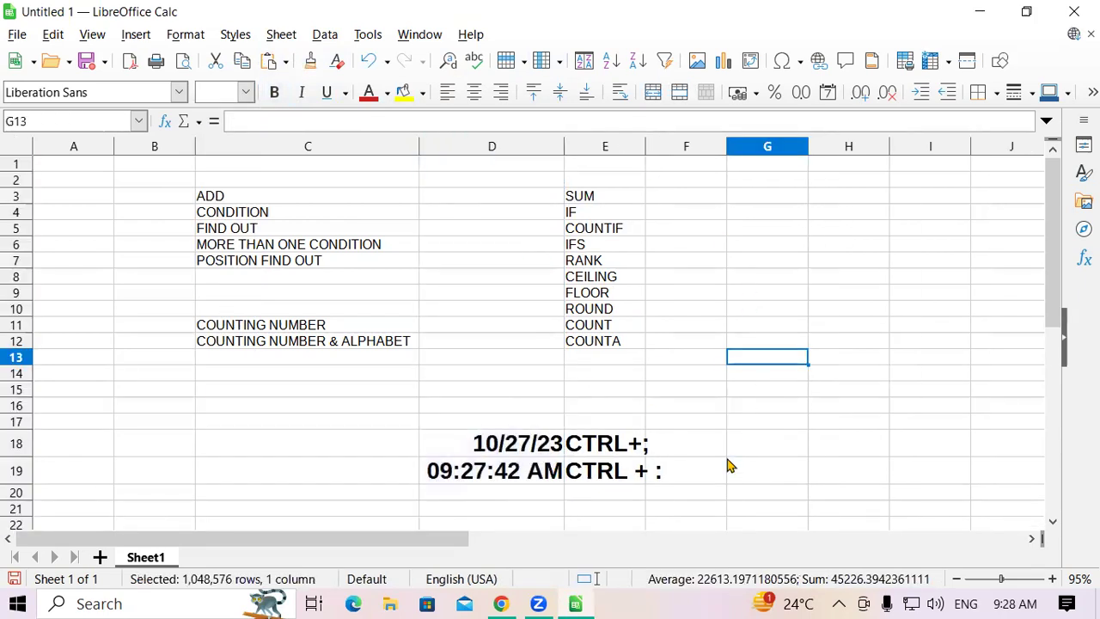
{"action": "left_click", "coordinate": [628, 148]}
{"action": "double_click", "coordinate": [645, 147]}
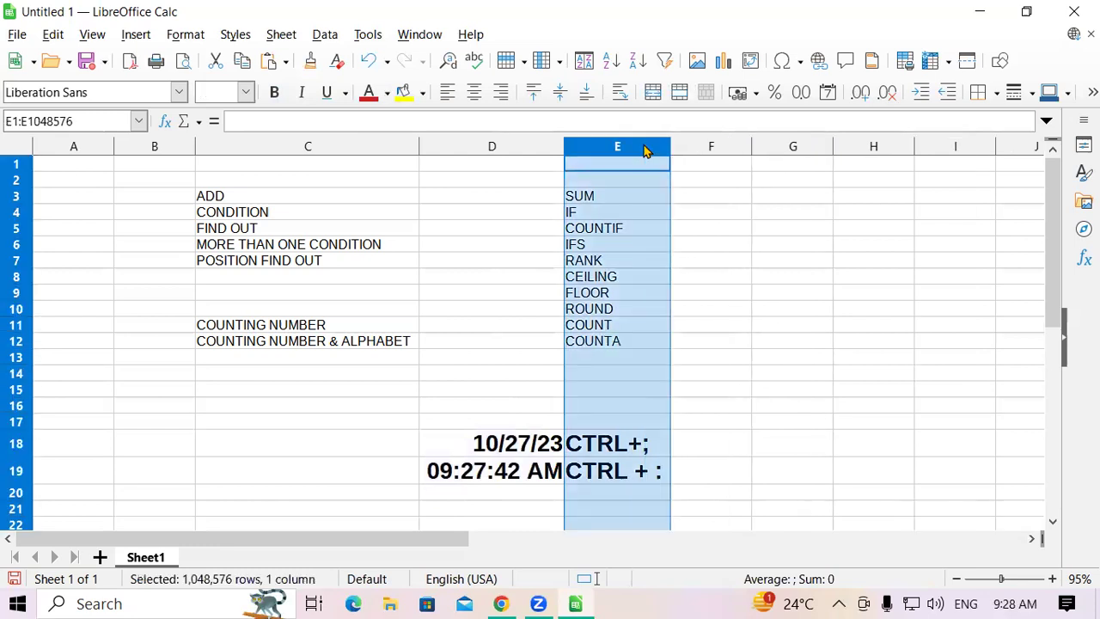
{"action": "left_click", "coordinate": [784, 358]}
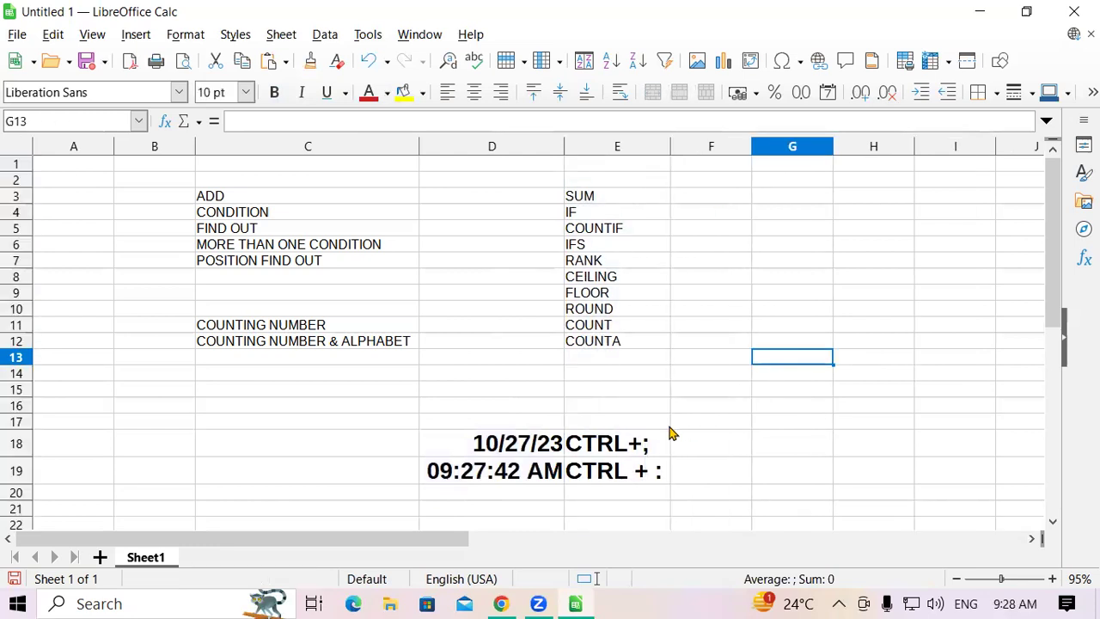
Step: Move the function names from E3:E12 to column D, starting at cell D3
{"action": "left_click", "coordinate": [630, 149]}
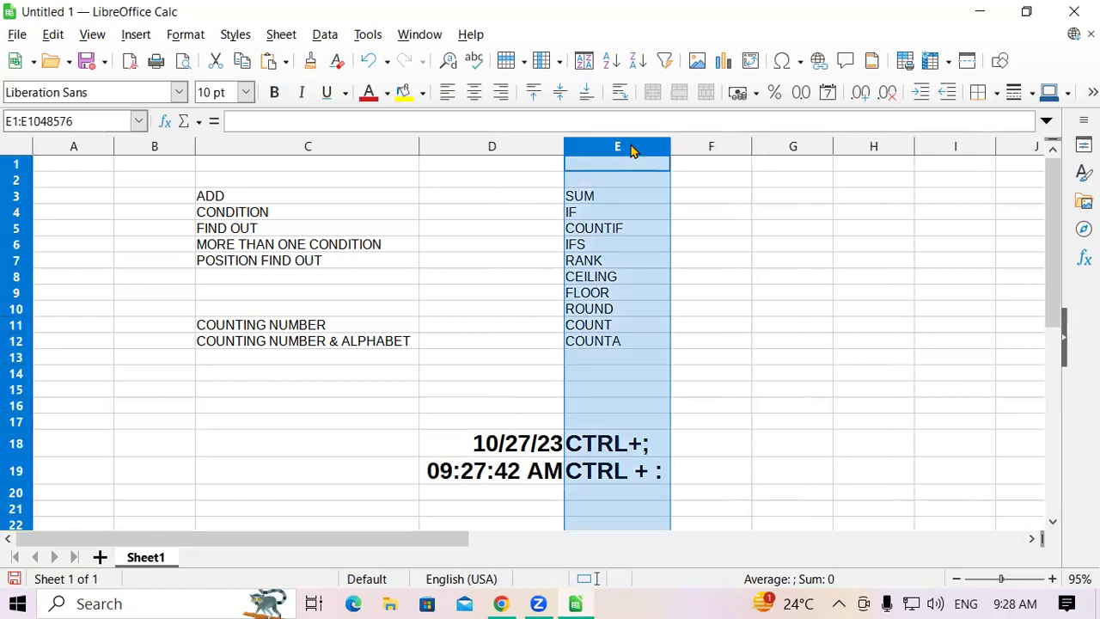
{"action": "left_click", "coordinate": [712, 294]}
{"action": "left_click_drag", "start_coordinate": [610, 198], "coordinate": [601, 343]}
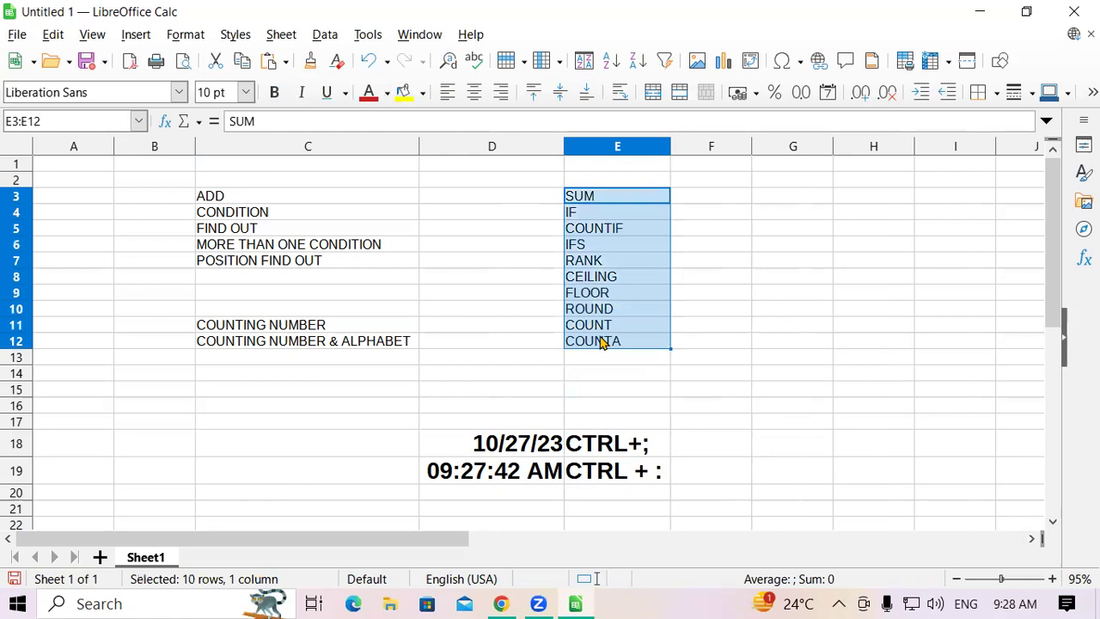
{"action": "key", "text": "ctrl+x"}
{"action": "left_click", "coordinate": [499, 200]}
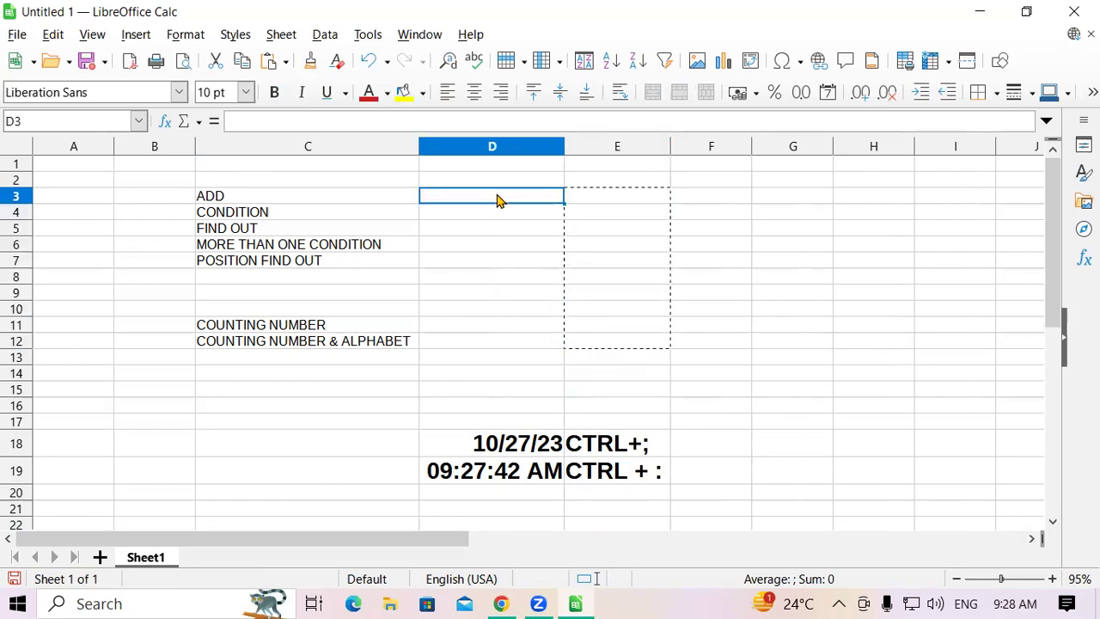
{"action": "key", "text": "ctrl+v"}
{"action": "double_click", "coordinate": [700, 260]}
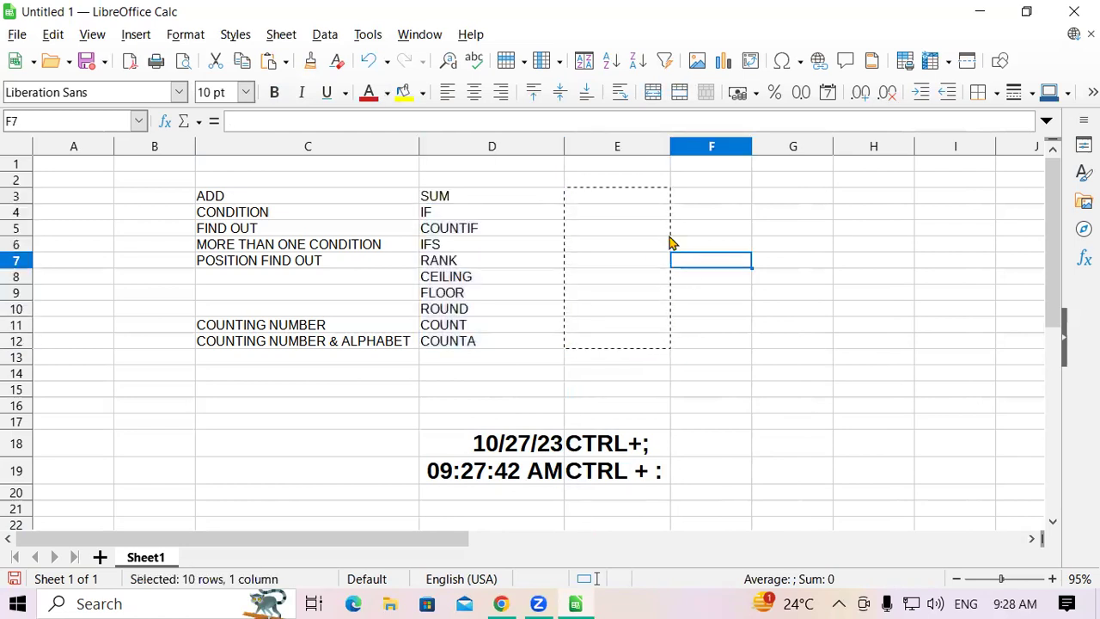
Step: Freeze the columns before column E so that A through D stay fixed
{"action": "left_click", "coordinate": [628, 153]}
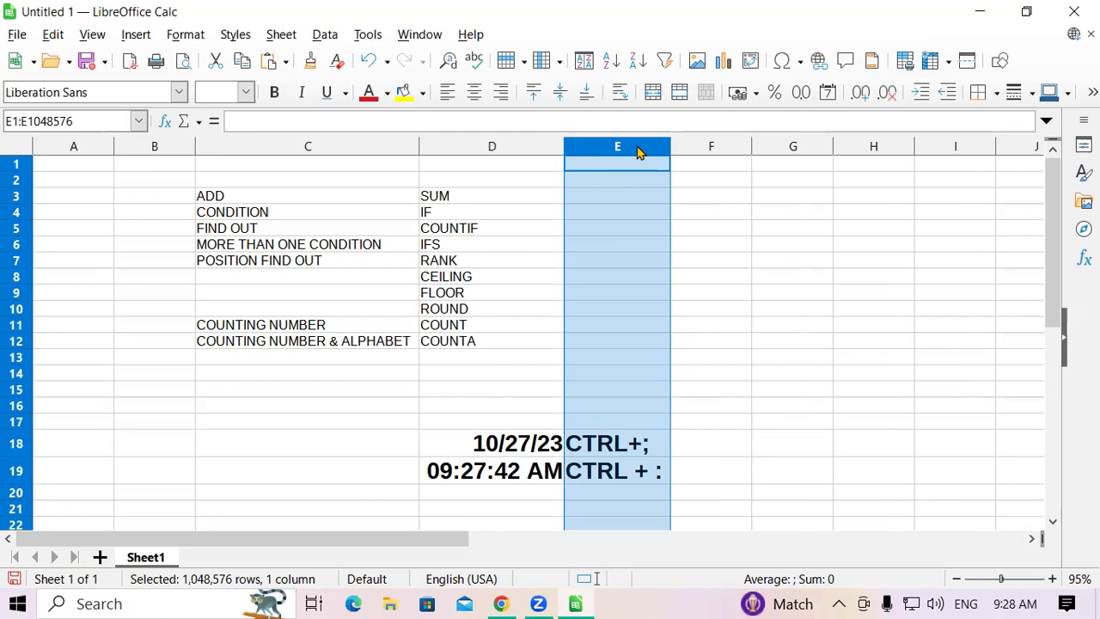
{"action": "left_click", "coordinate": [761, 265]}
{"action": "left_click", "coordinate": [647, 152]}
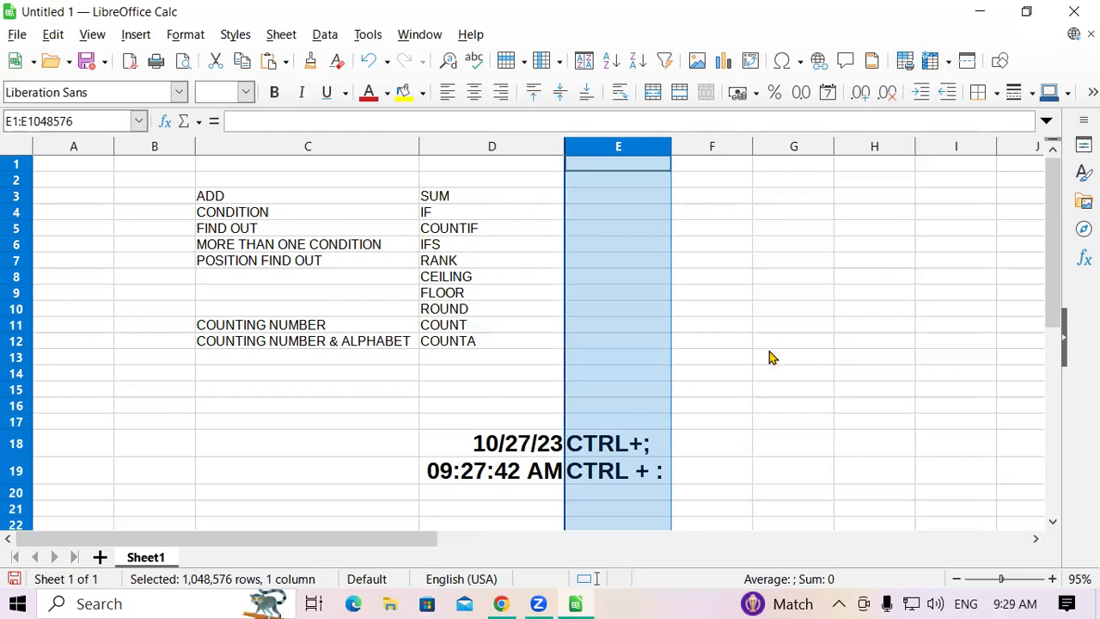
{"action": "left_click", "coordinate": [851, 284]}
{"action": "left_click", "coordinate": [714, 443]}
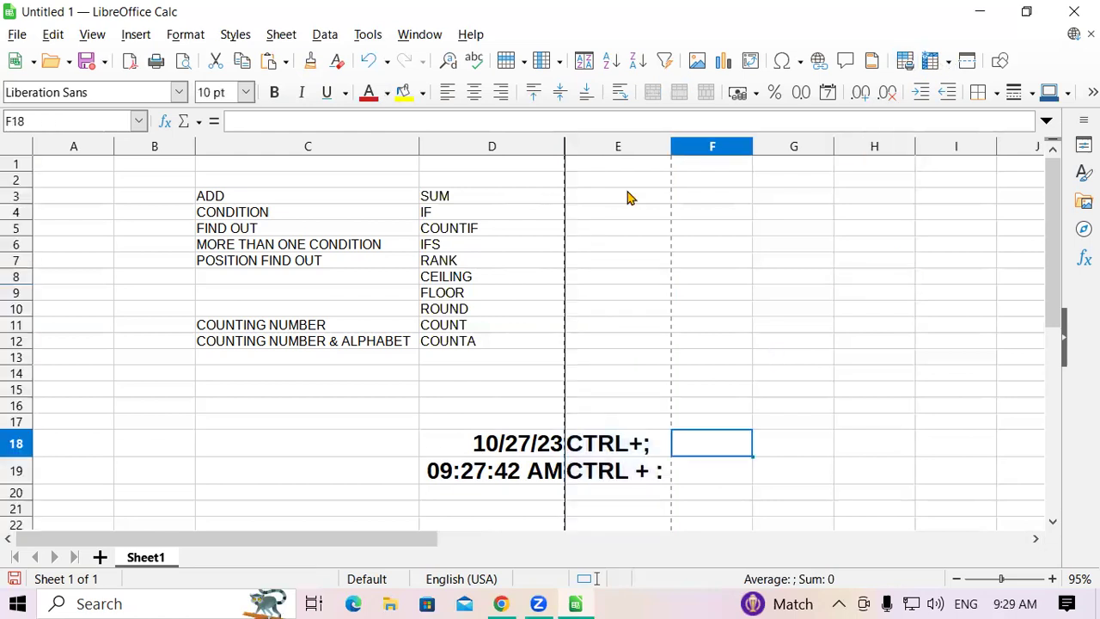
{"action": "key", "text": "ctrl+Home"}
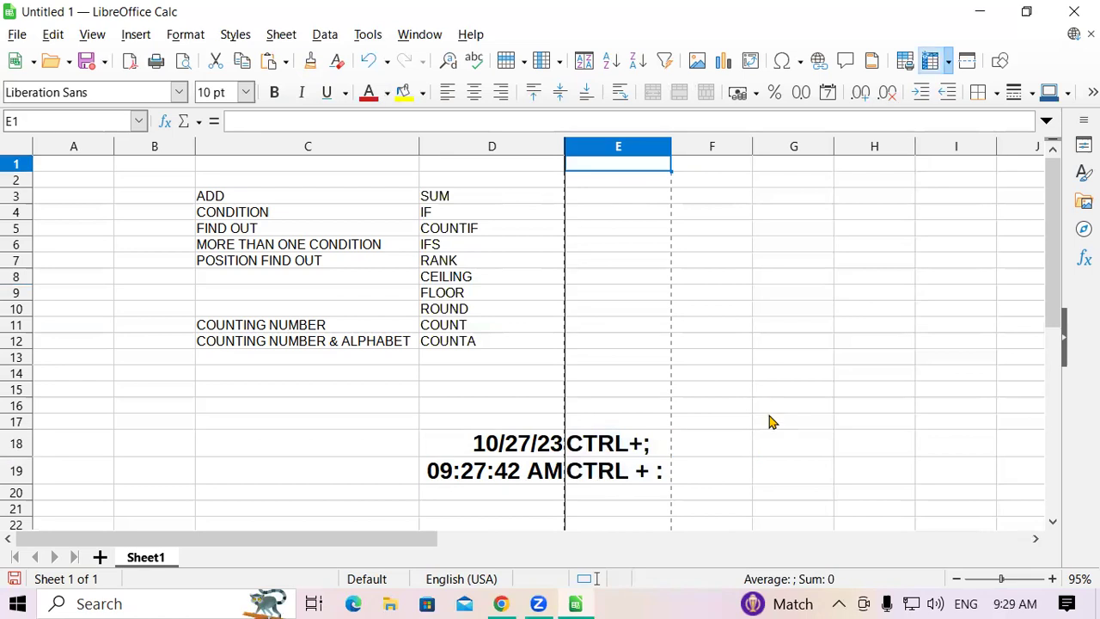
Step: Undo the move of the function names into column D
{"action": "key", "text": "ctrl+z"}
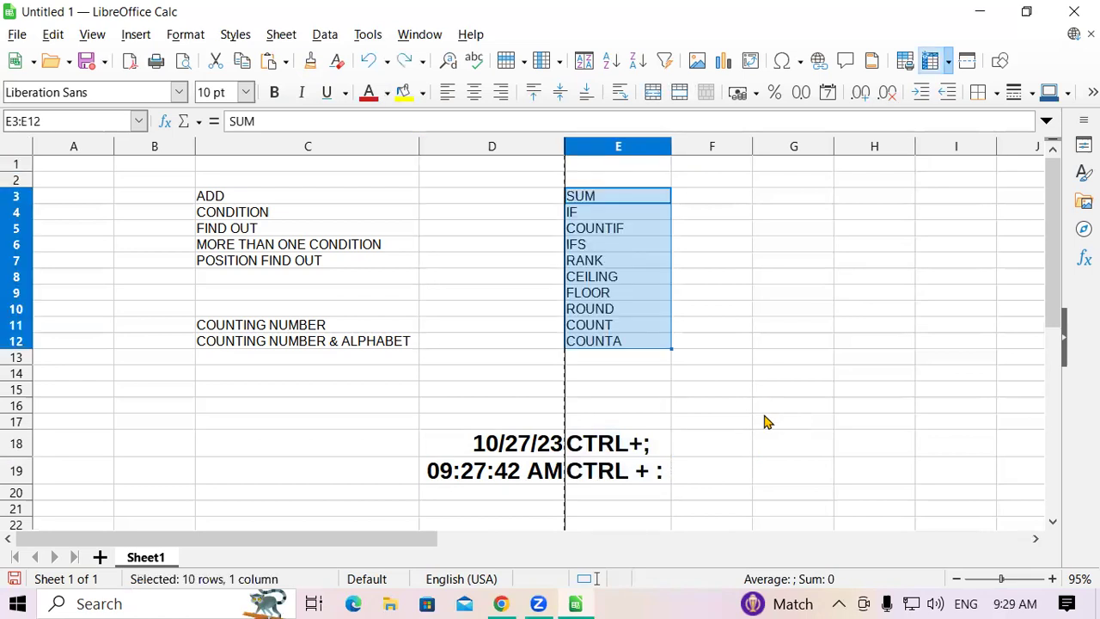
{"action": "left_click", "coordinate": [768, 422]}
{"action": "scroll", "coordinate": [668, 401], "scroll_direction": "down", "scroll_amount": 2}
{"action": "scroll", "coordinate": [667, 401], "scroll_direction": "down", "scroll_amount": 3}
{"action": "scroll", "coordinate": [668, 401], "scroll_direction": "up", "scroll_amount": 5}
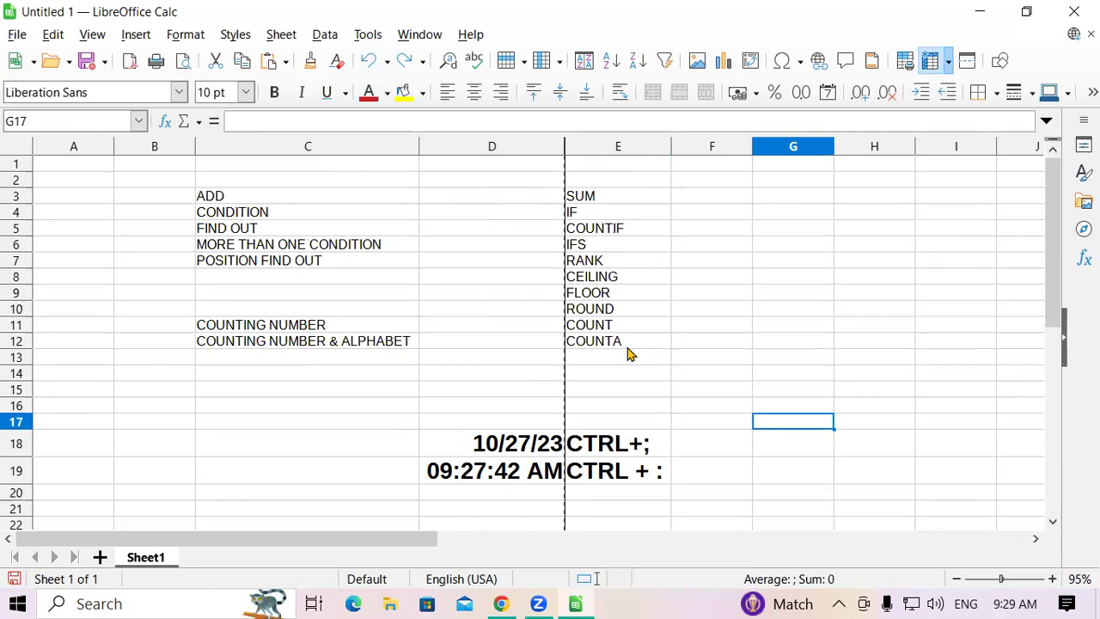
Step: Apply borders around and between all cells of the function list in C3:E12
{"action": "left_click", "coordinate": [996, 93]}
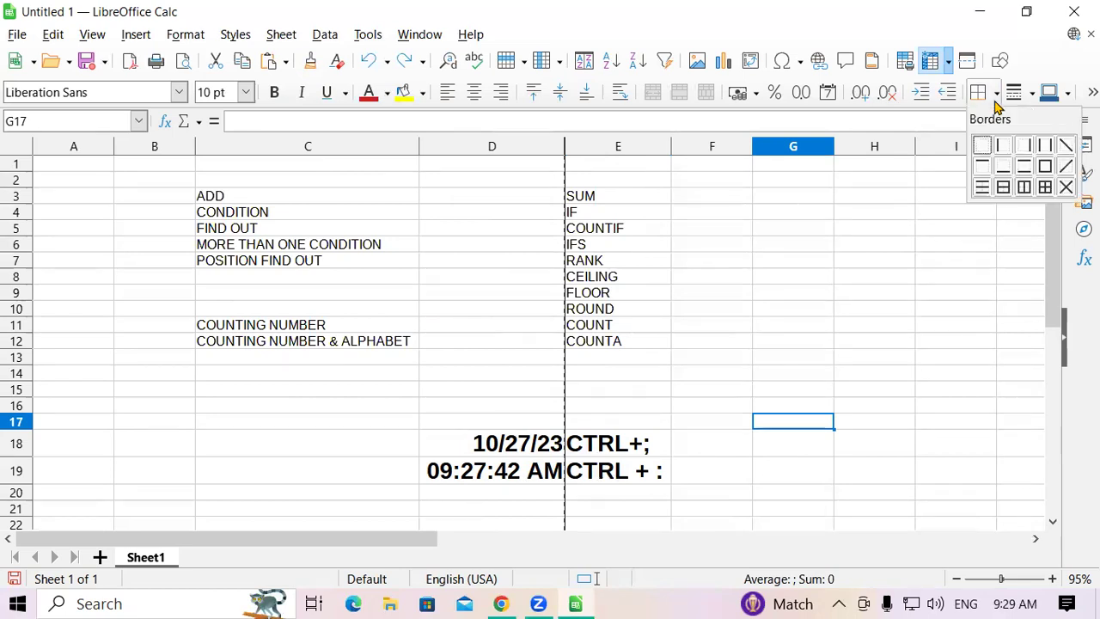
{"action": "left_click", "coordinate": [254, 215]}
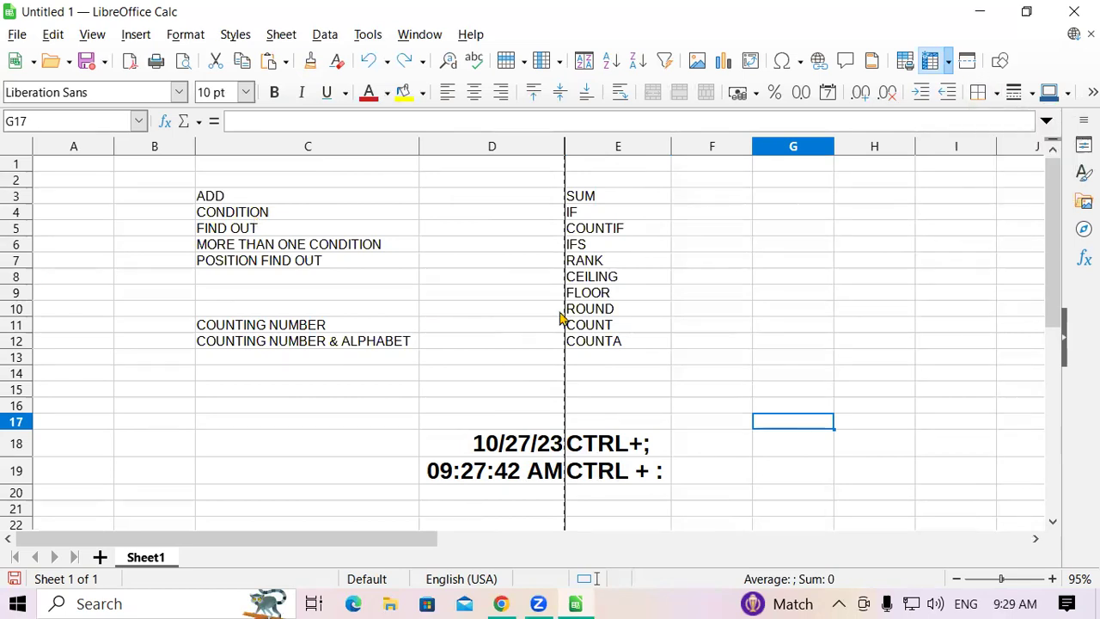
{"action": "left_click_drag", "start_coordinate": [560, 318], "coordinate": [585, 348]}
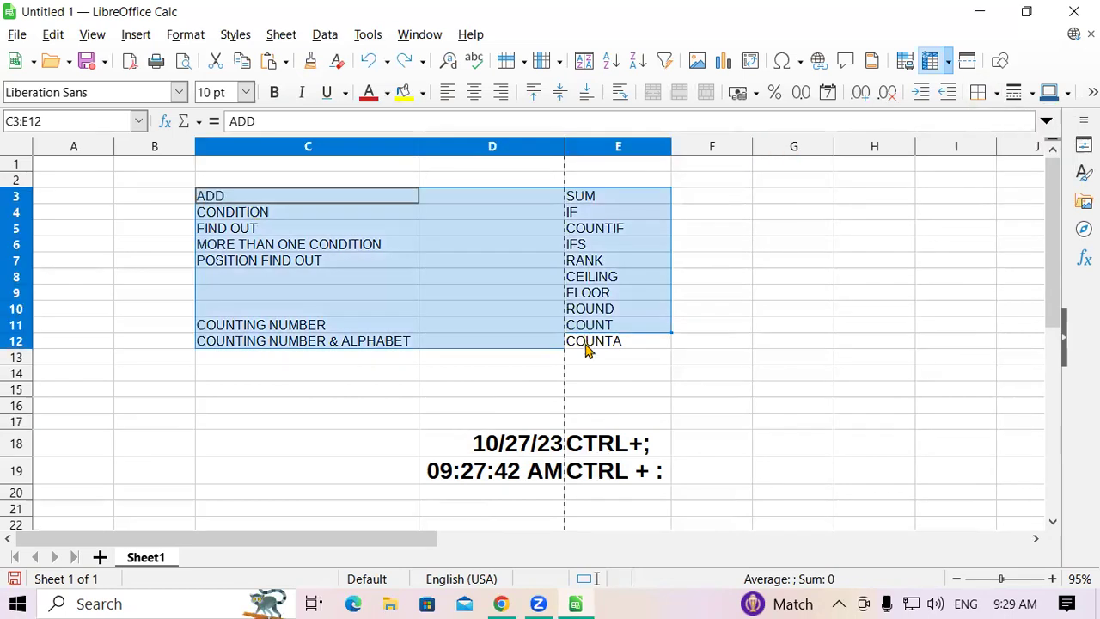
{"action": "left_click", "coordinate": [996, 94]}
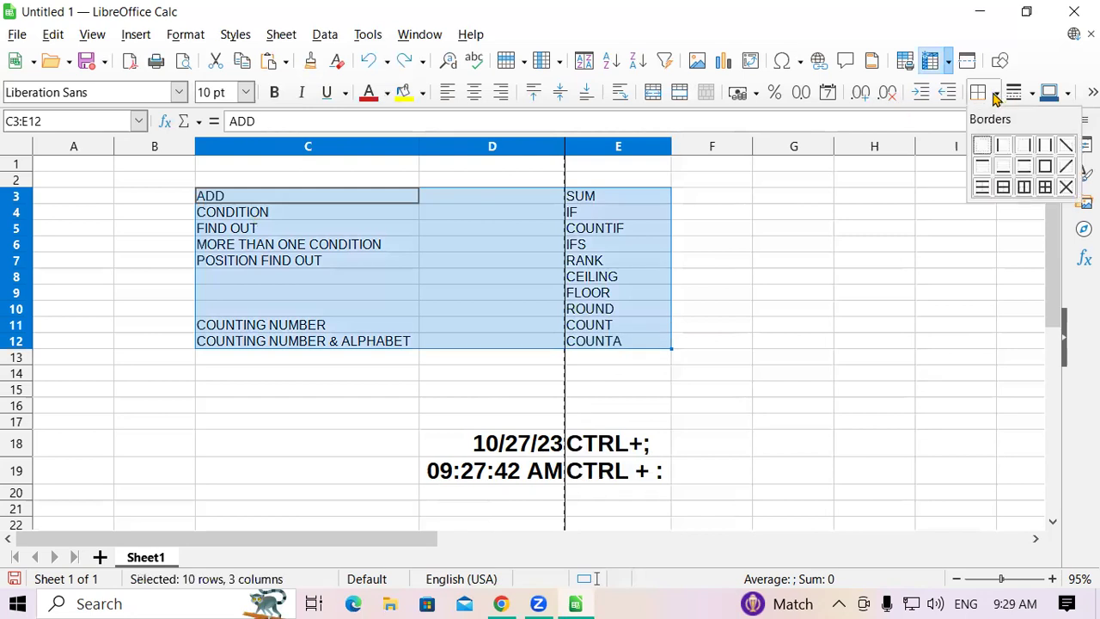
{"action": "left_click", "coordinate": [1043, 190]}
{"action": "left_click", "coordinate": [838, 314]}
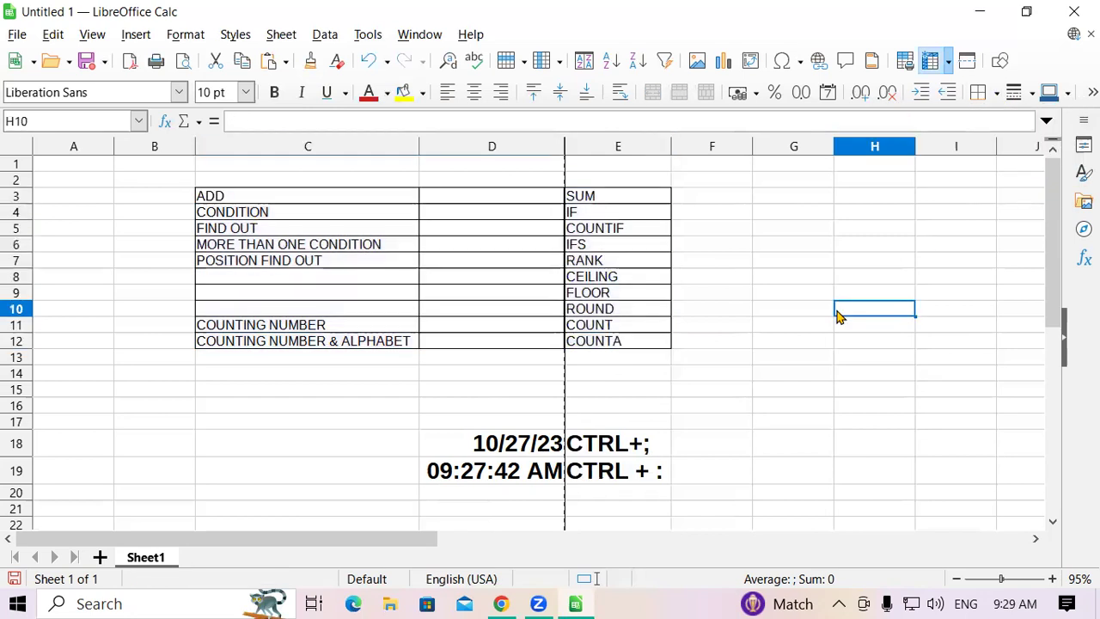
{"action": "left_click", "coordinate": [1068, 93]}
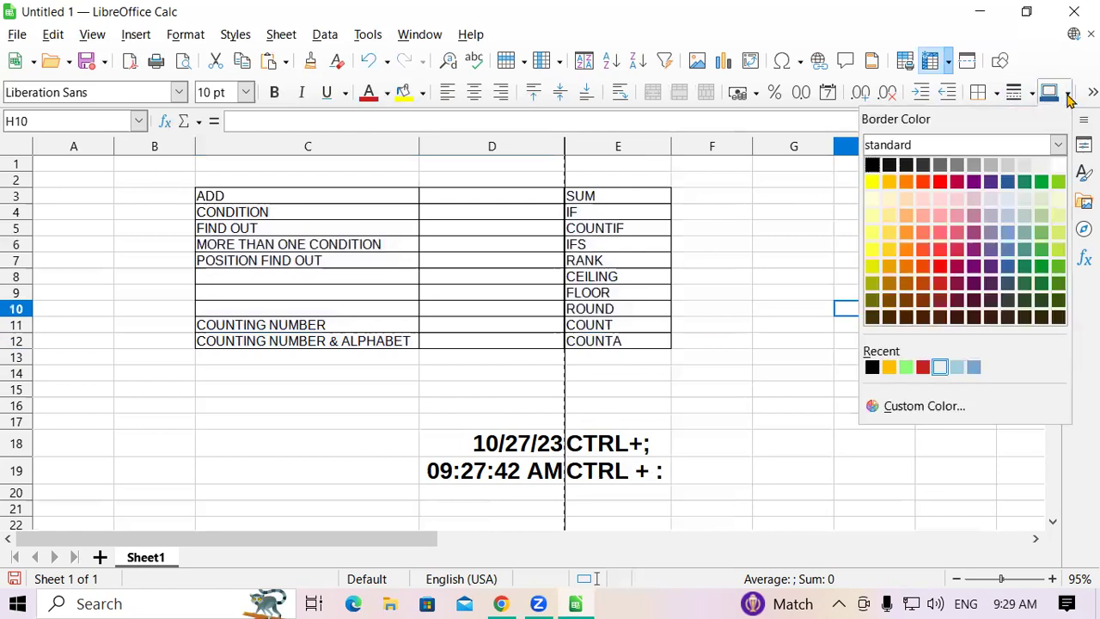
{"action": "left_click", "coordinate": [1011, 95]}
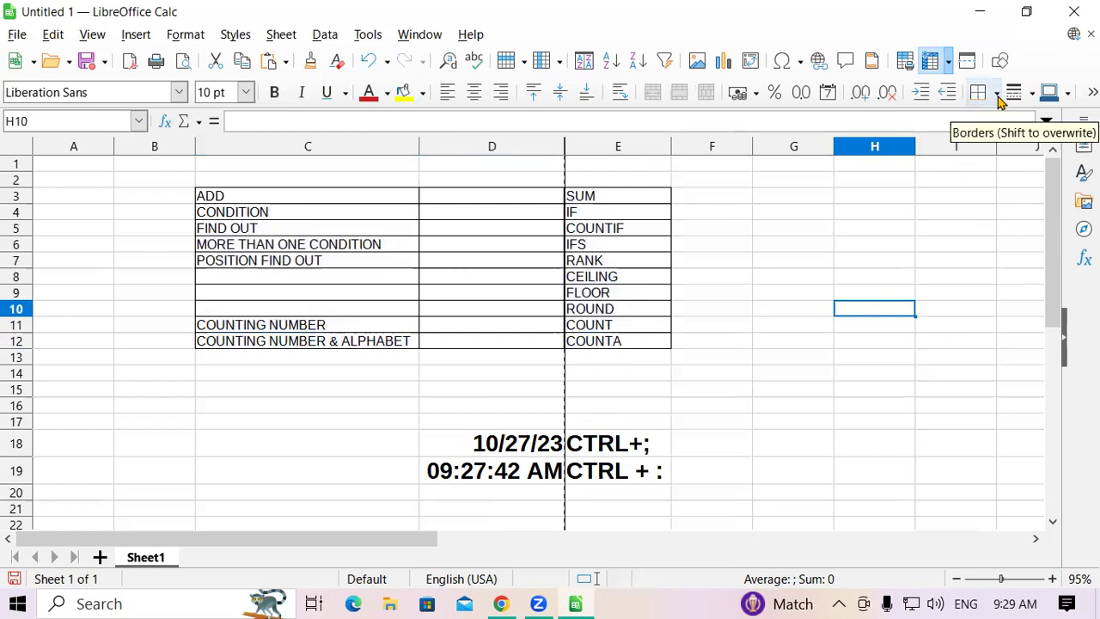
{"action": "left_click", "coordinate": [999, 97]}
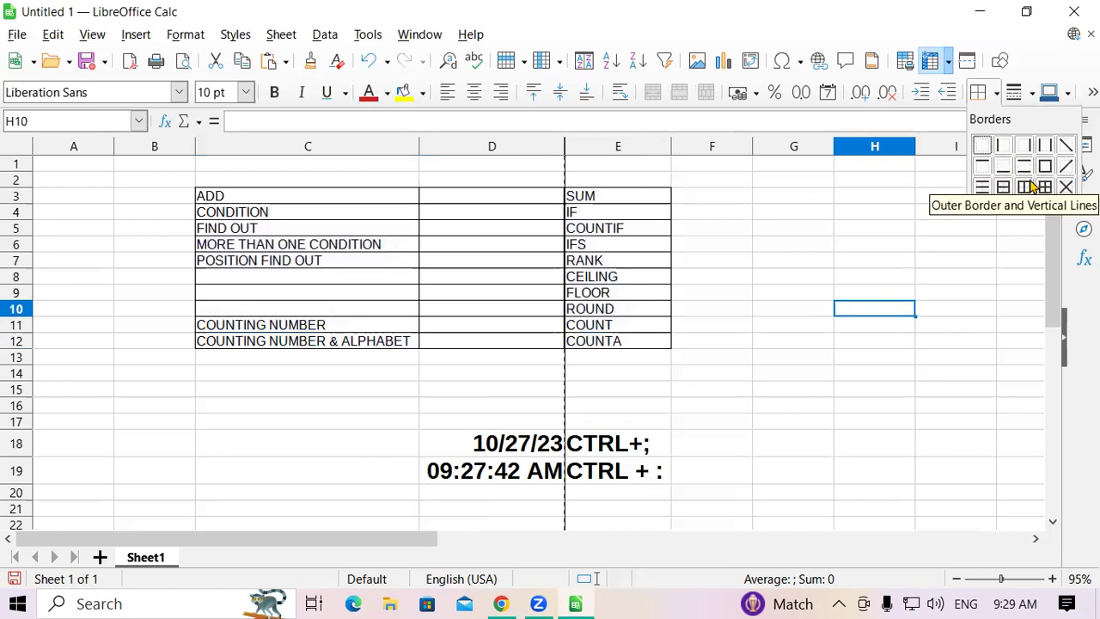
{"action": "left_click", "coordinate": [966, 313]}
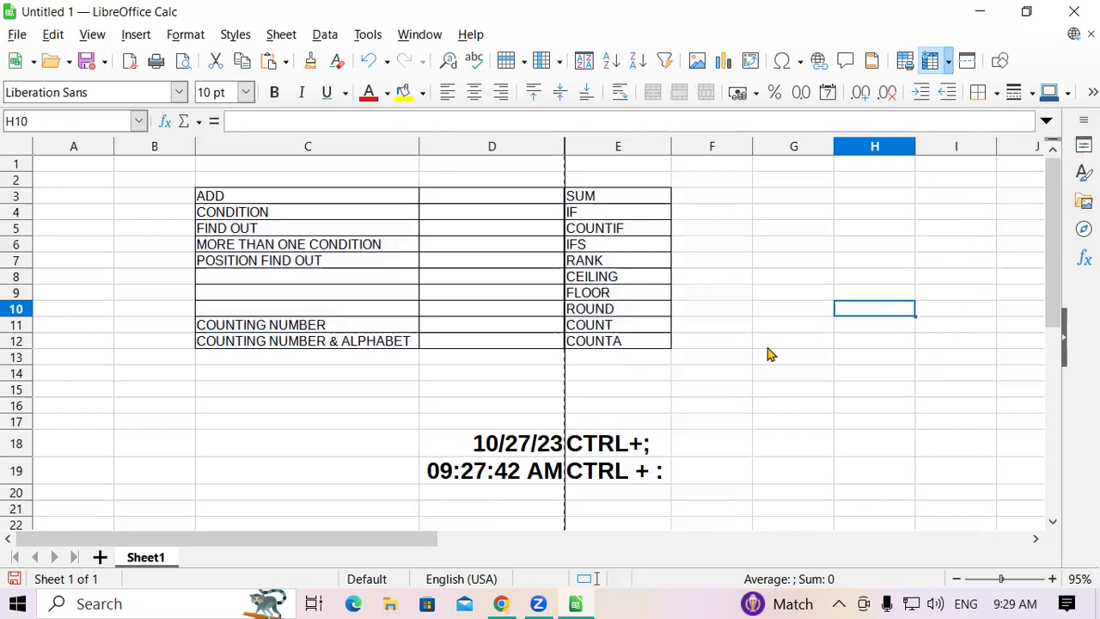
{"action": "left_click", "coordinate": [654, 444]}
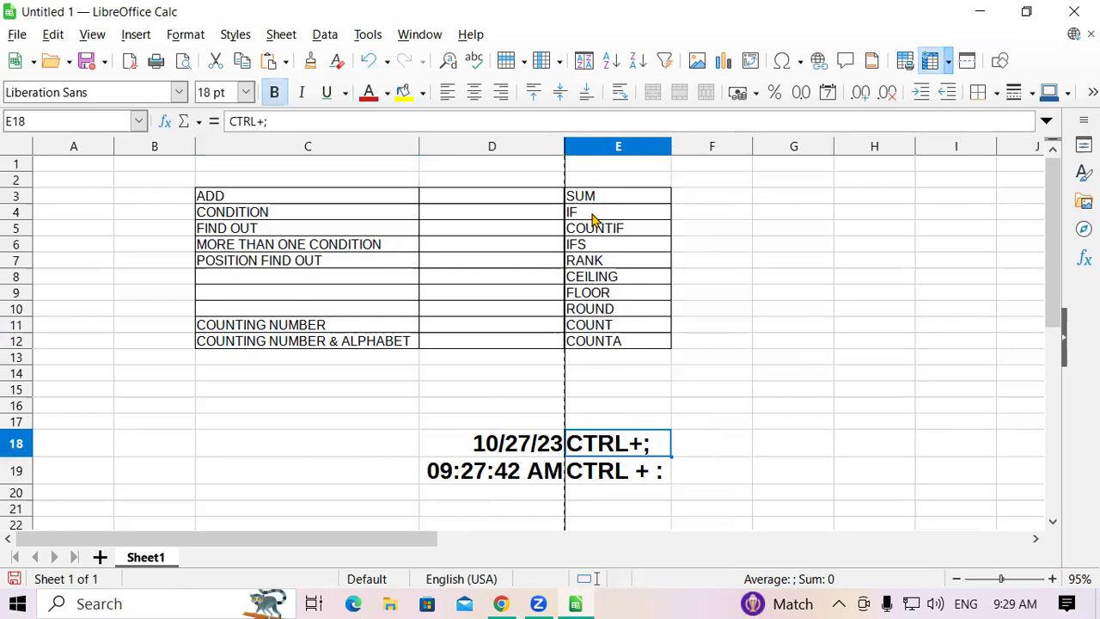
{"action": "left_click", "coordinate": [524, 64]}
{"action": "left_click", "coordinate": [694, 229]}
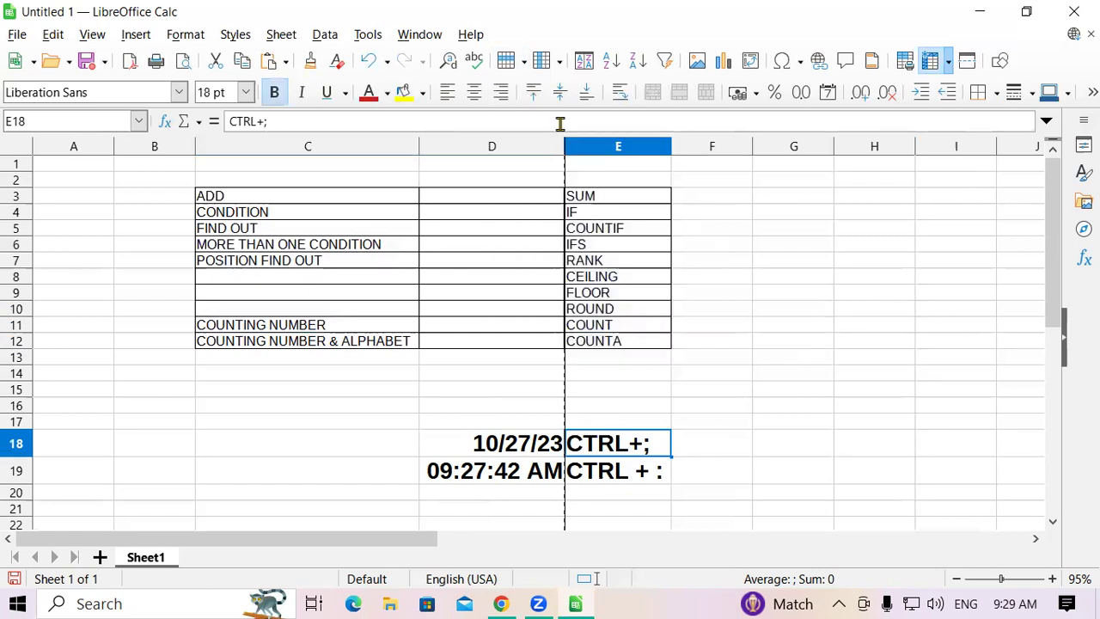
Step: Insert an empty column before column E, the column holding the function names
{"action": "left_click", "coordinate": [617, 146]}
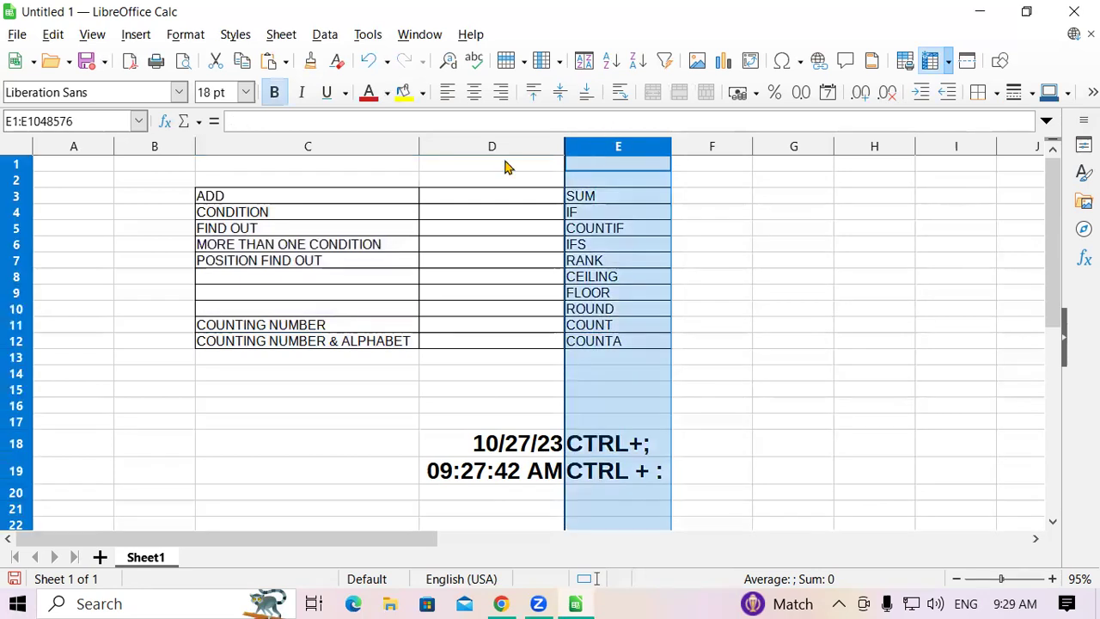
{"action": "left_click", "coordinate": [493, 148]}
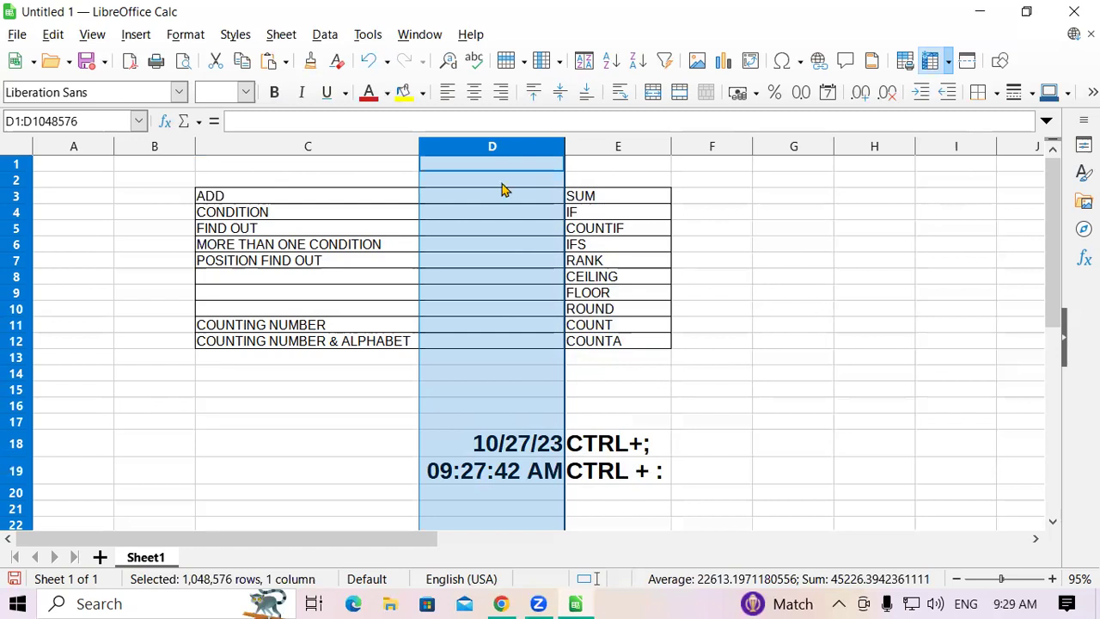
{"action": "left_click", "coordinate": [615, 148]}
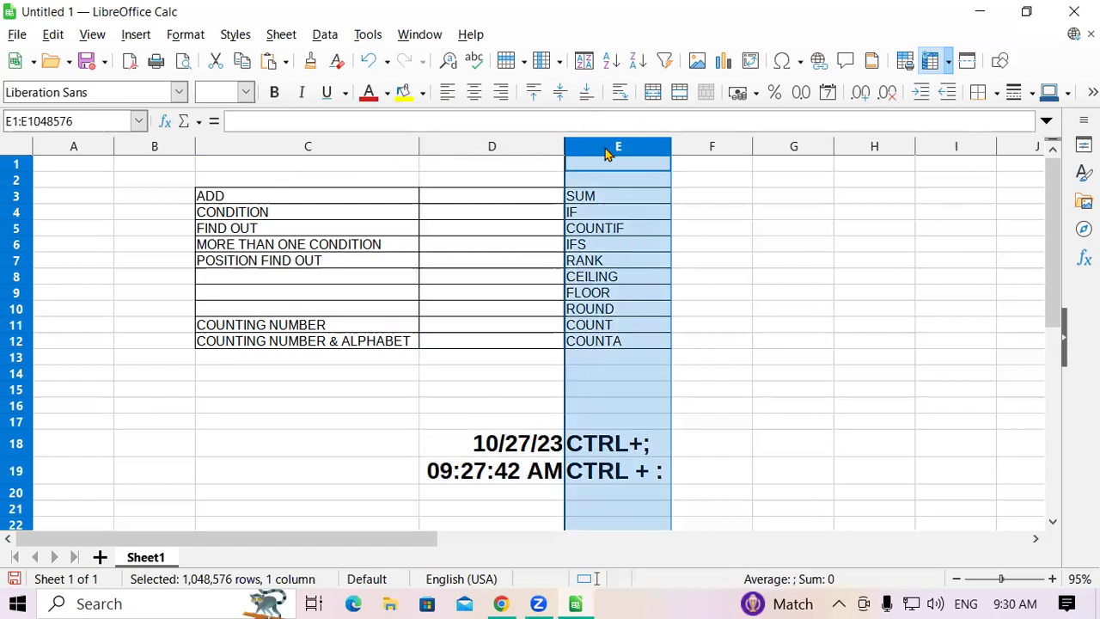
{"action": "left_click", "coordinate": [523, 61]}
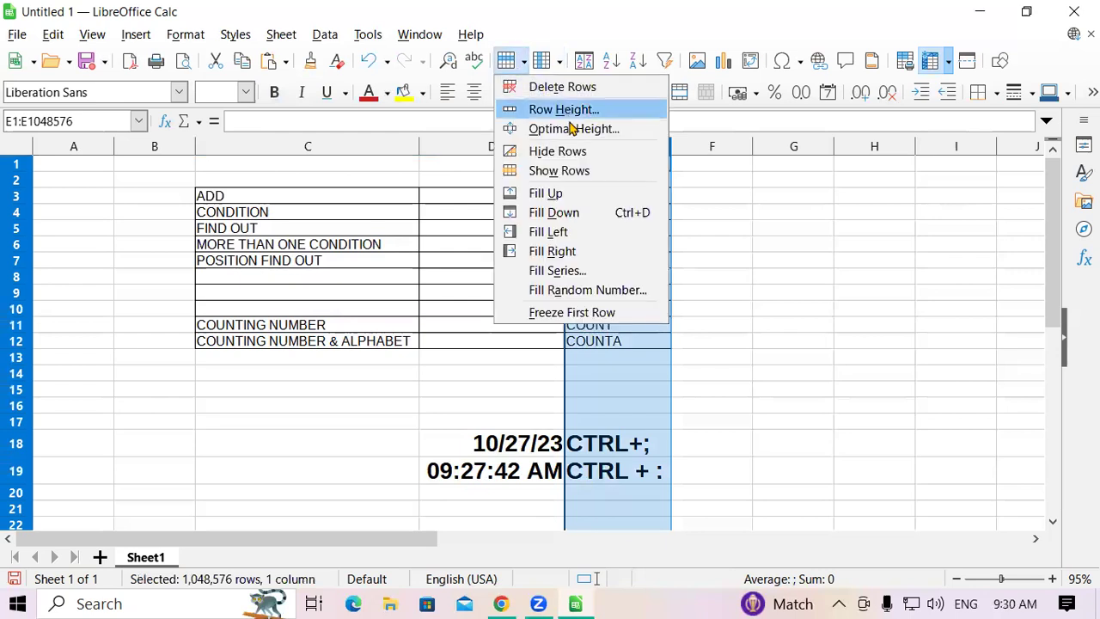
{"action": "left_click", "coordinate": [559, 74]}
{"action": "left_click", "coordinate": [559, 63]}
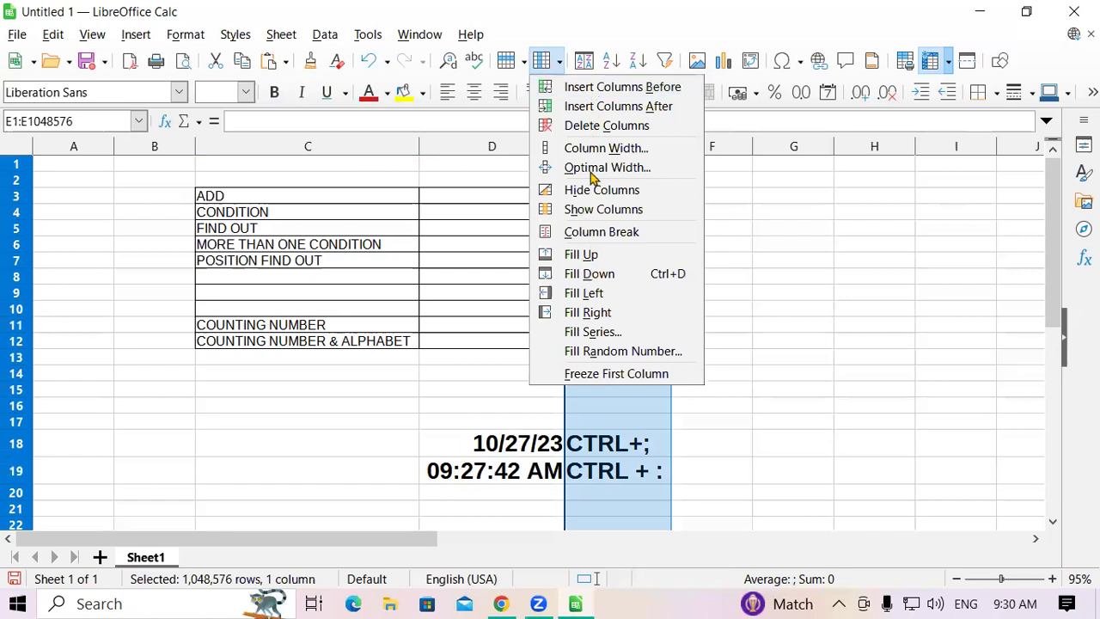
{"action": "left_click", "coordinate": [604, 92]}
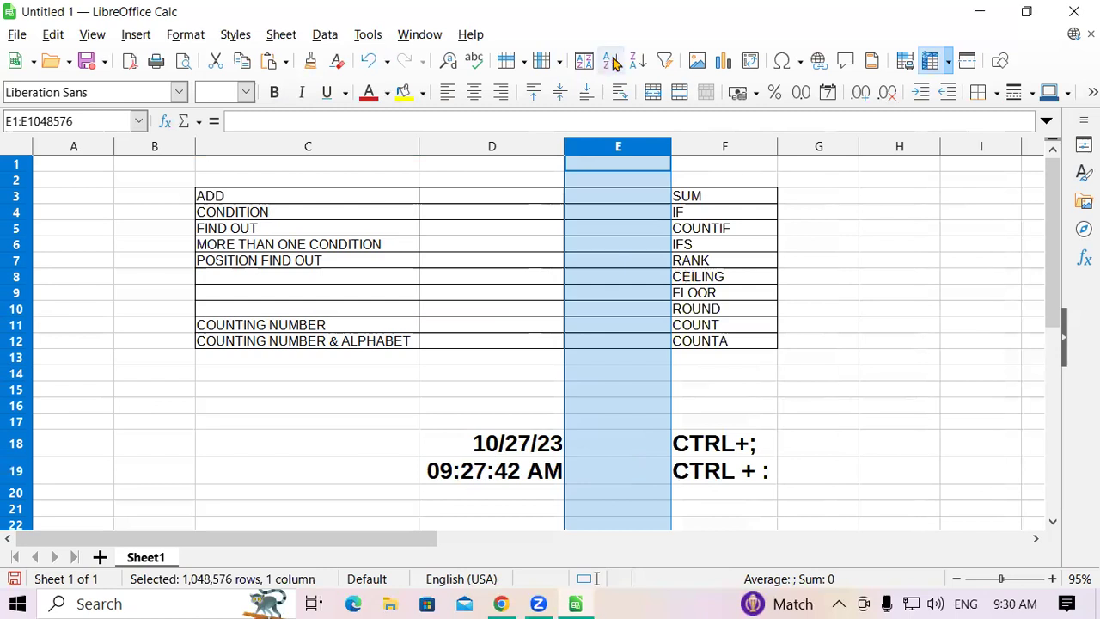
Step: Delete the empty column E so the function names move back next to column D
{"action": "left_click", "coordinate": [560, 63]}
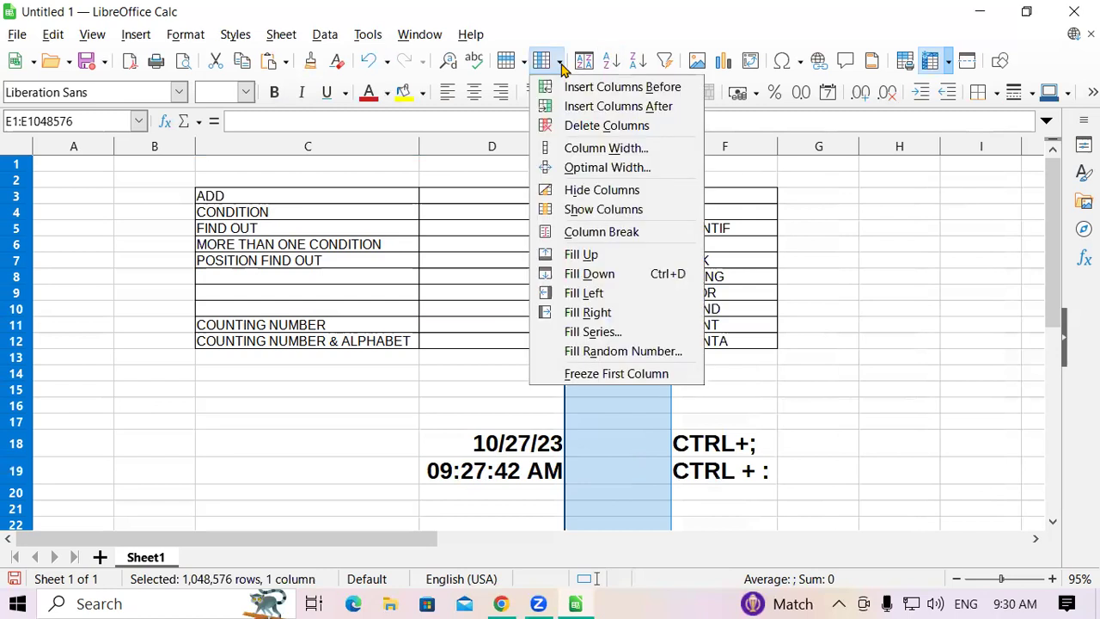
{"action": "left_click", "coordinate": [590, 127]}
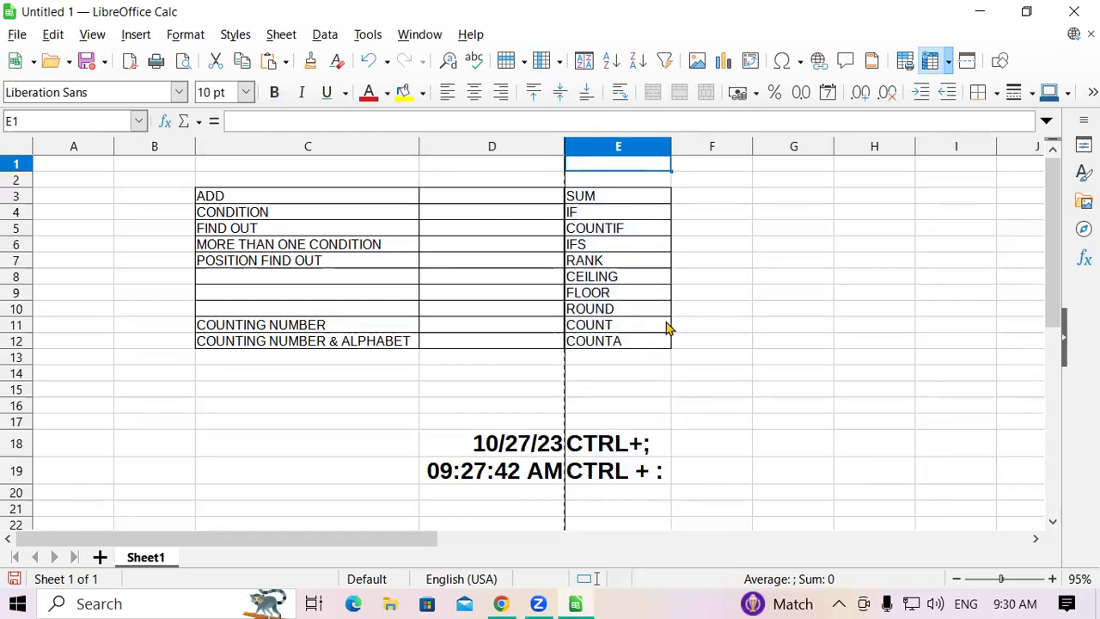
{"action": "left_click", "coordinate": [598, 200]}
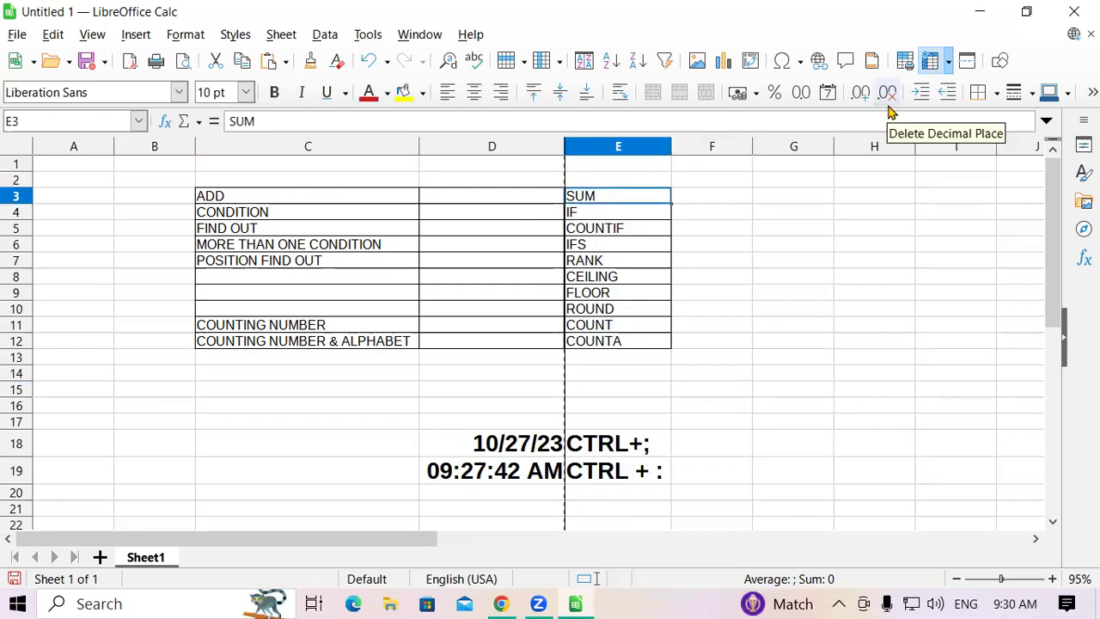
Step: Enter the sample numbers 45, 78, 96 and 25 in cells G4 to G7
{"action": "left_click", "coordinate": [807, 219]}
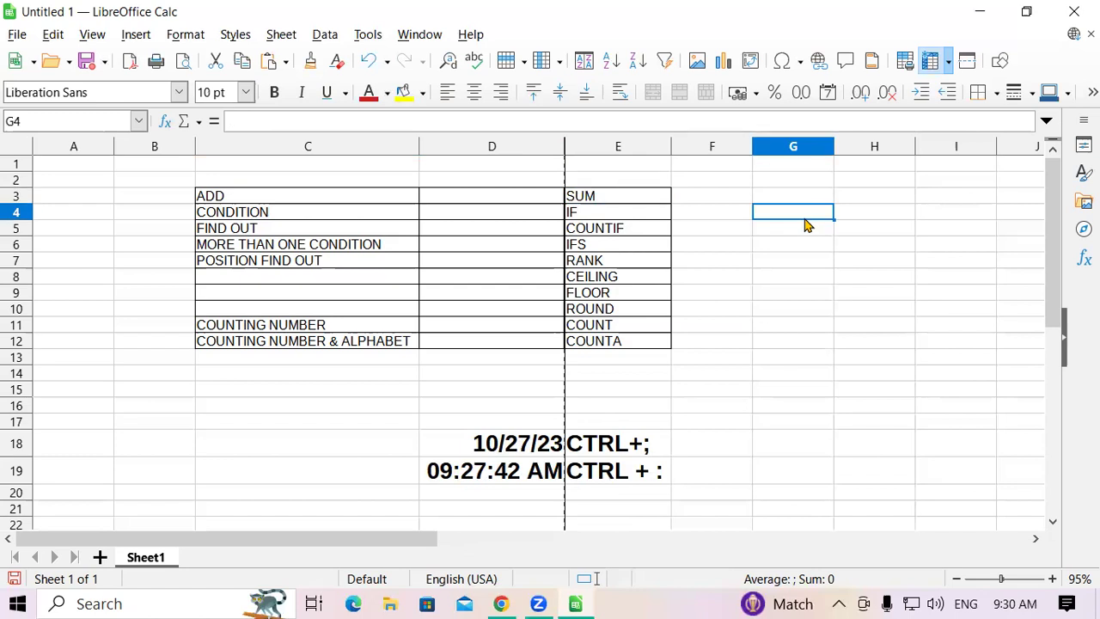
{"action": "type", "text": "45"}
{"action": "key", "text": "Return"}
{"action": "type", "text": "78"}
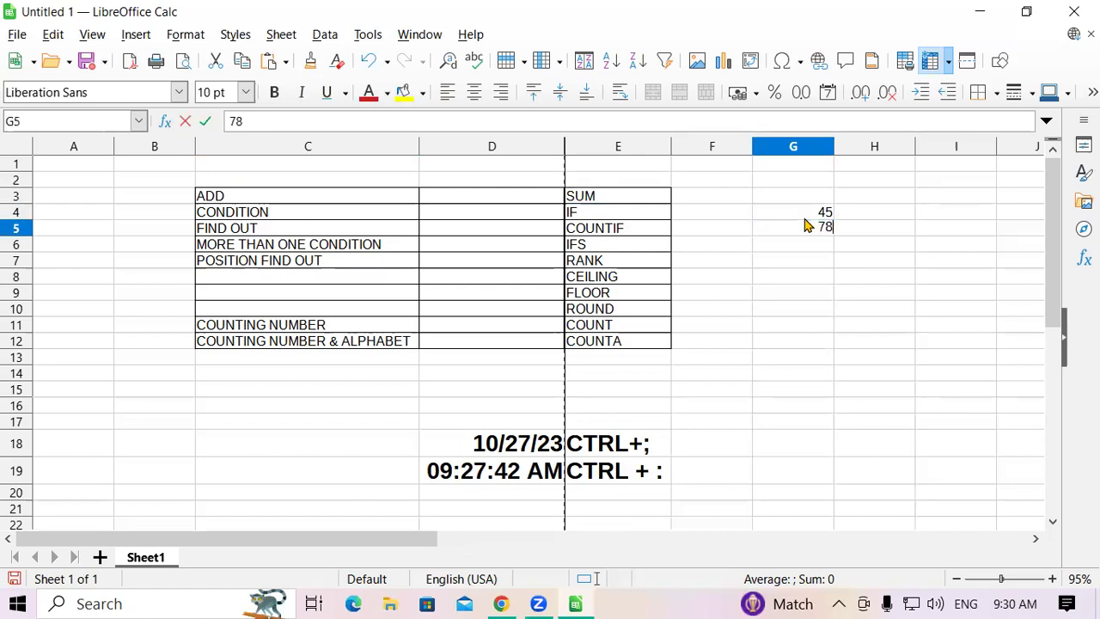
{"action": "key", "text": "Return"}
{"action": "type", "text": "96"}
{"action": "key", "text": "Return"}
{"action": "type", "text": "25"}
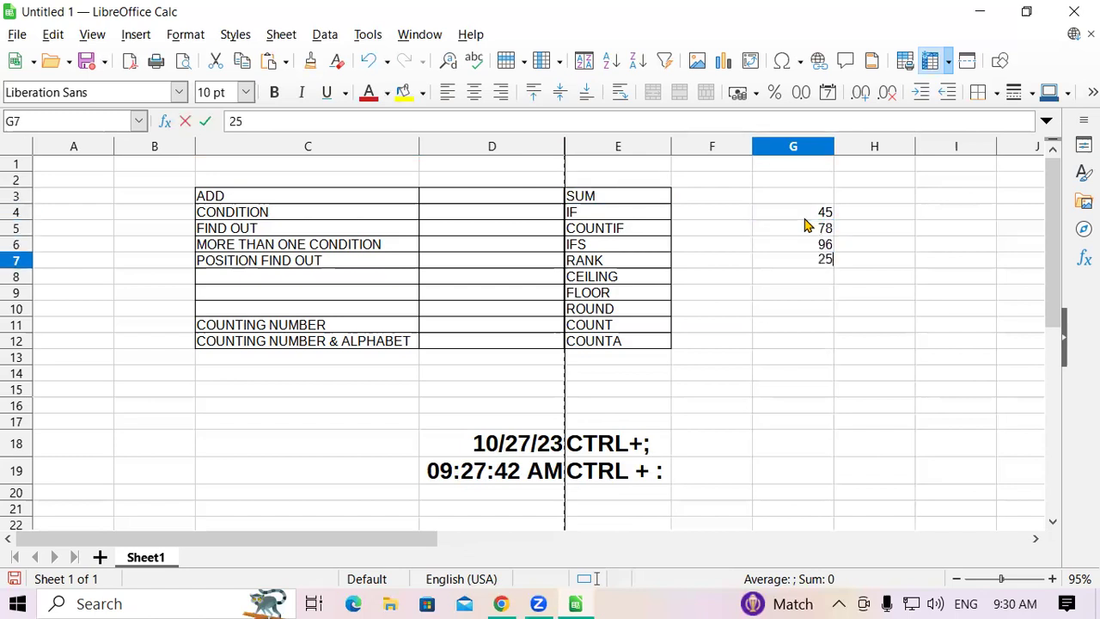
{"action": "key", "text": "Return"}
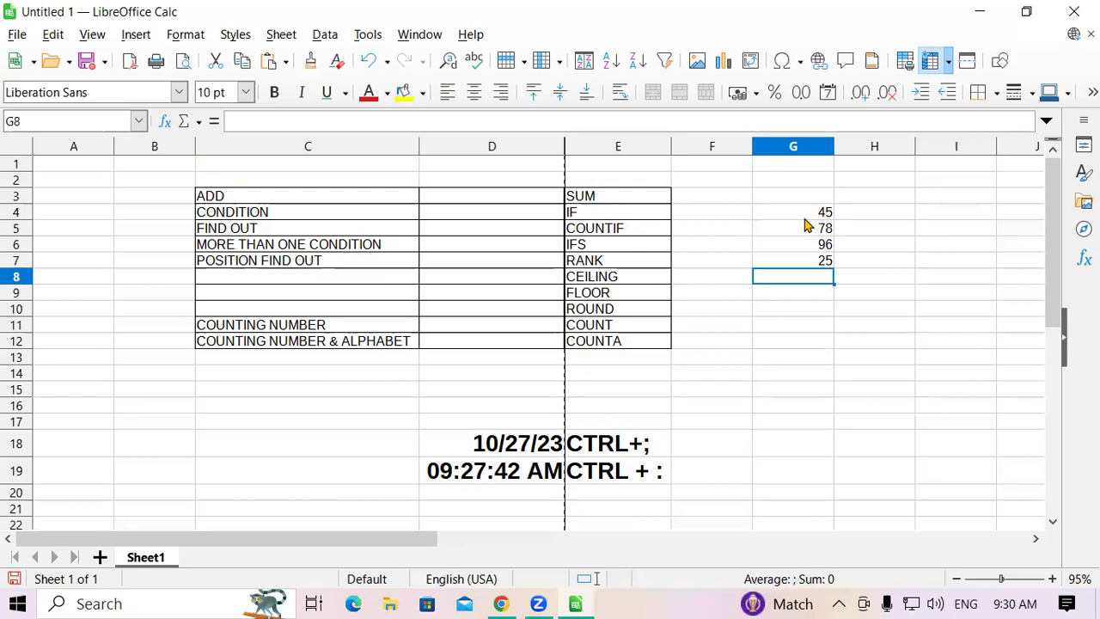
Step: Add the four sample numbers in cell G8 with the cell-by-cell formula =G4+G5+G6+G7
{"action": "type", "text": "="}
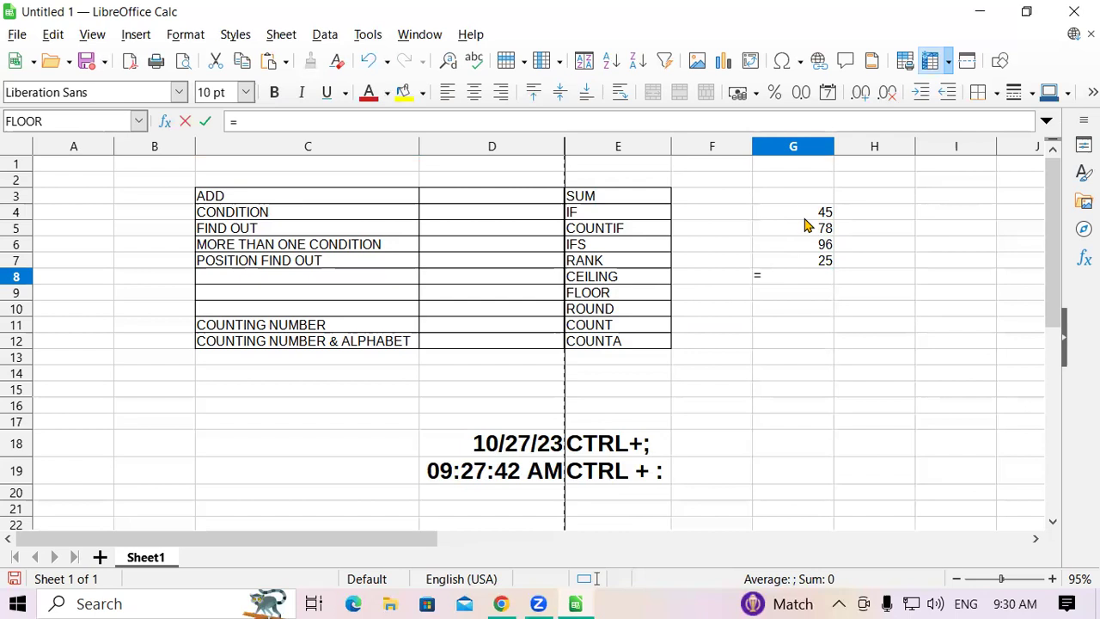
{"action": "left_click", "coordinate": [805, 218]}
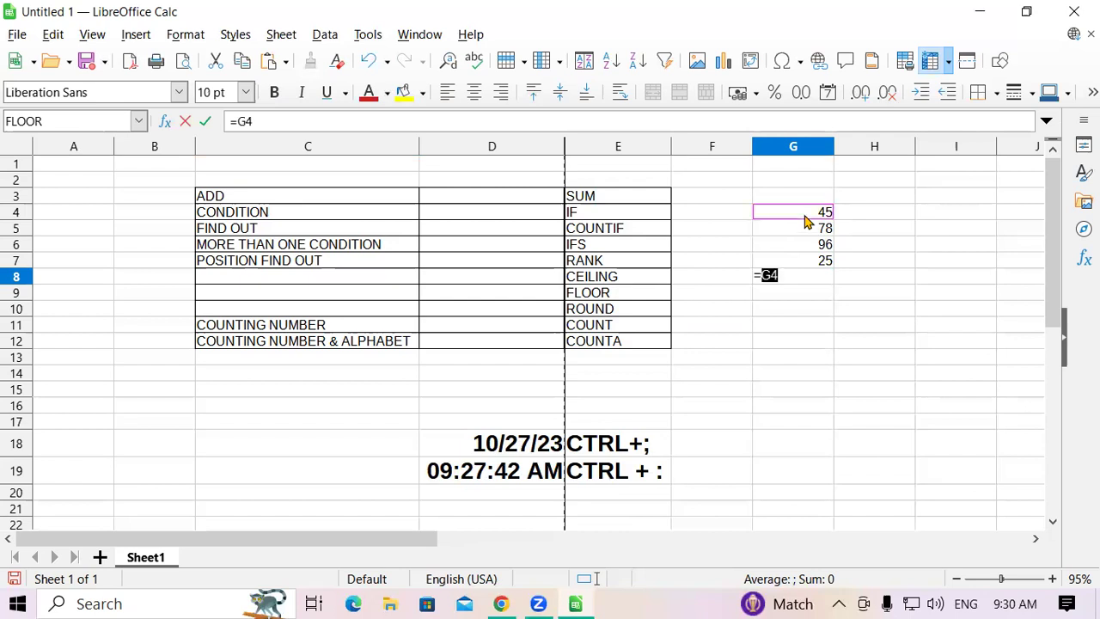
{"action": "type", "text": "+"}
{"action": "left_click", "coordinate": [826, 230]}
{"action": "type", "text": "+"}
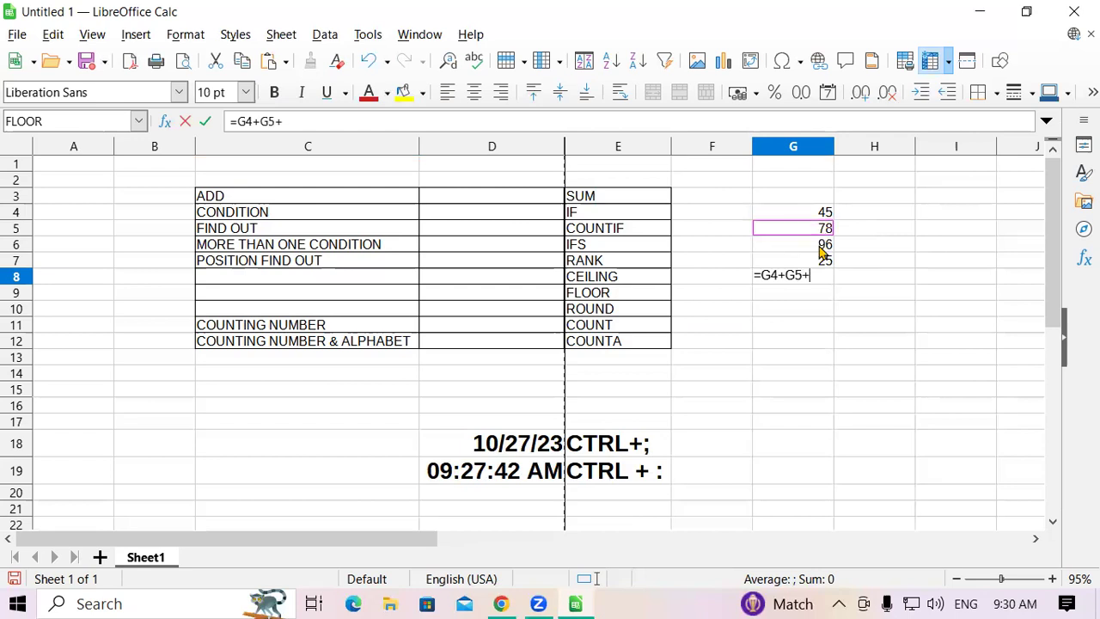
{"action": "left_click", "coordinate": [819, 248]}
{"action": "type", "text": "+"}
{"action": "left_click", "coordinate": [820, 261]}
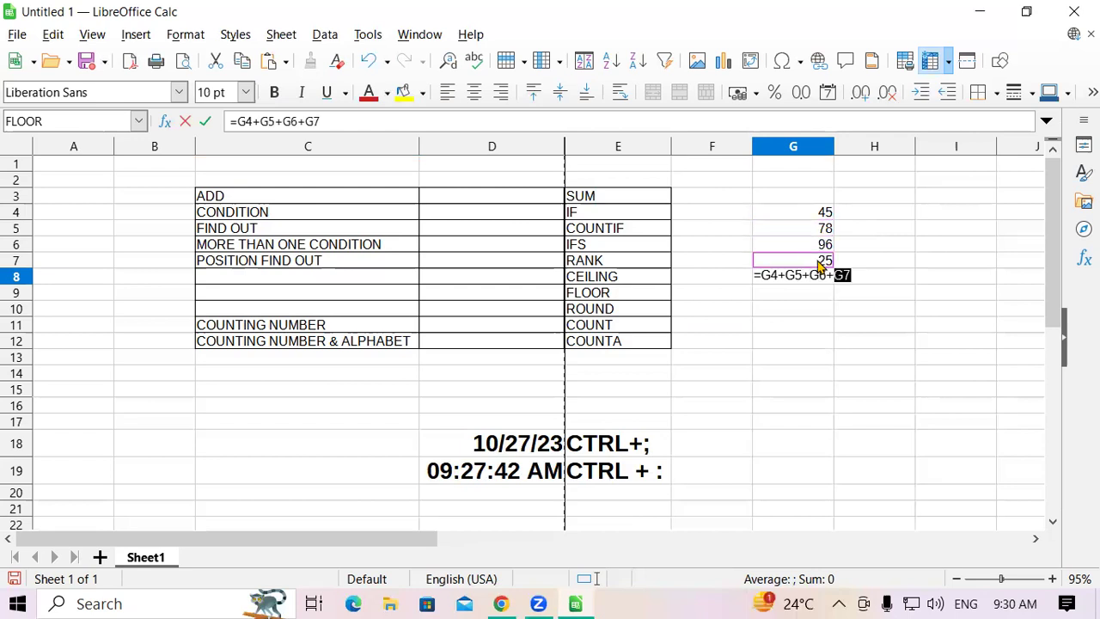
{"action": "key", "text": "Return"}
{"action": "left_click", "coordinate": [821, 276]}
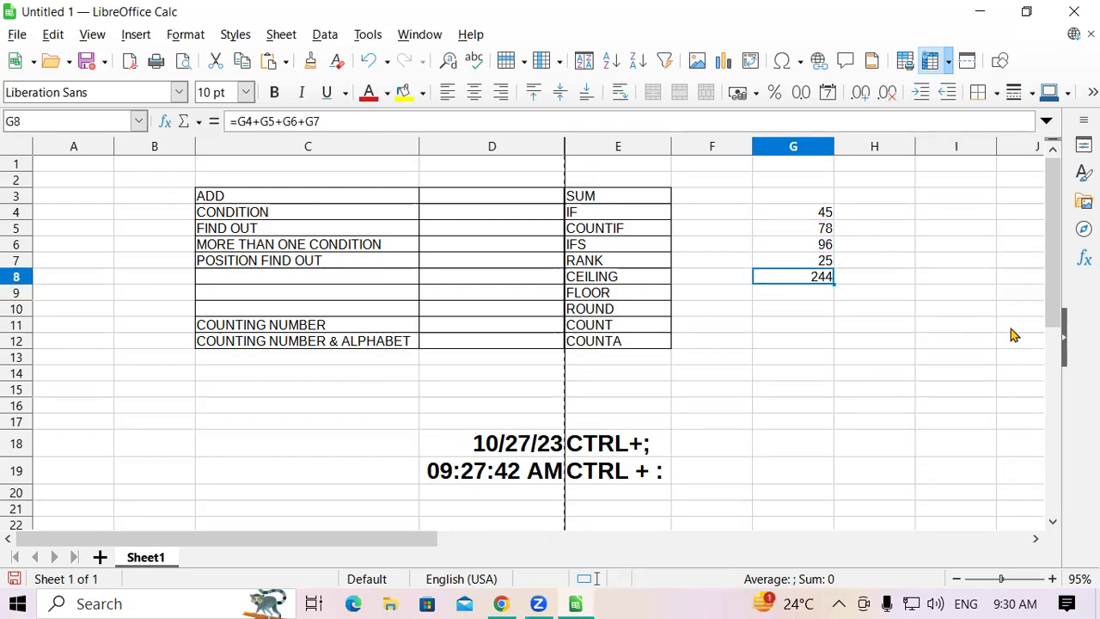
Step: Replace the addition formula in G8 with a SUM function over the range G4:G7
{"action": "key", "text": "Delete"}
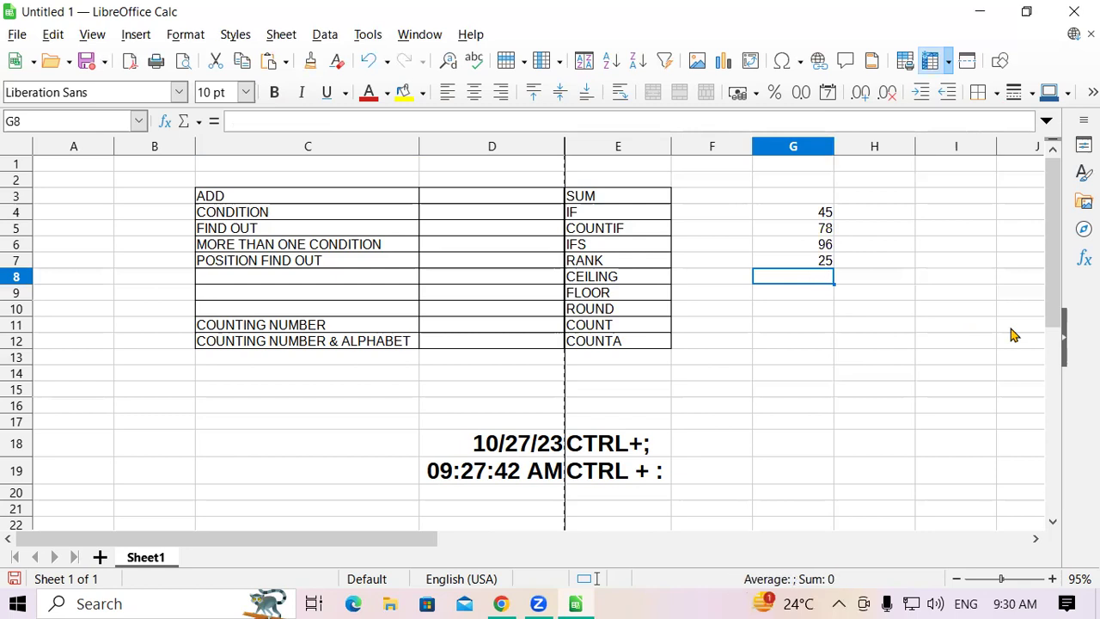
{"action": "type", "text": "=SUM"}
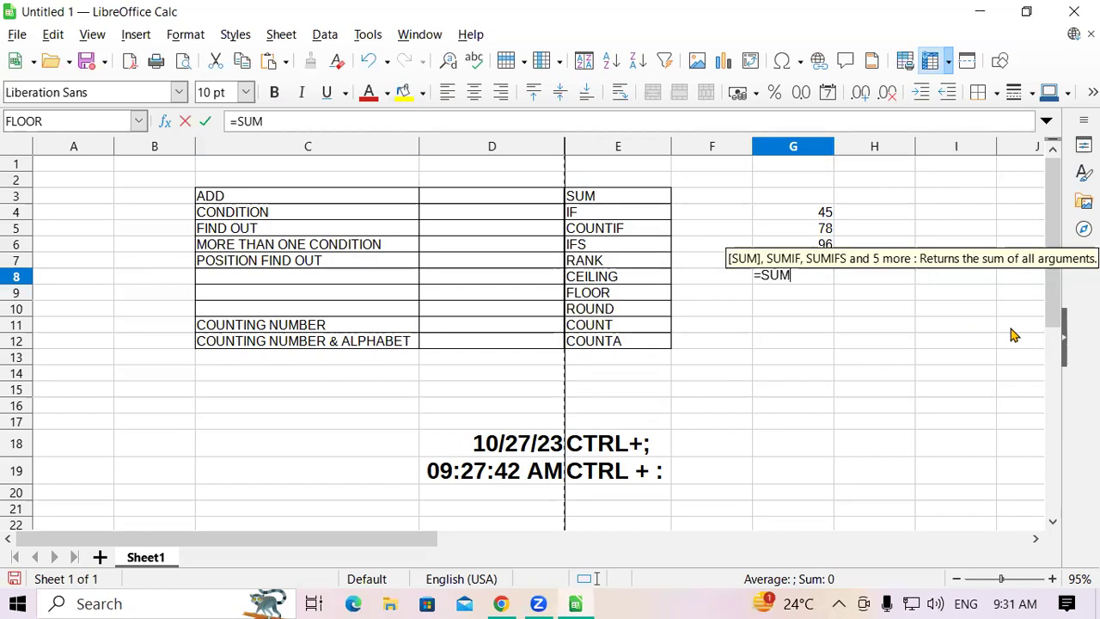
{"action": "type", "text": "("}
{"action": "left_click", "coordinate": [789, 213]}
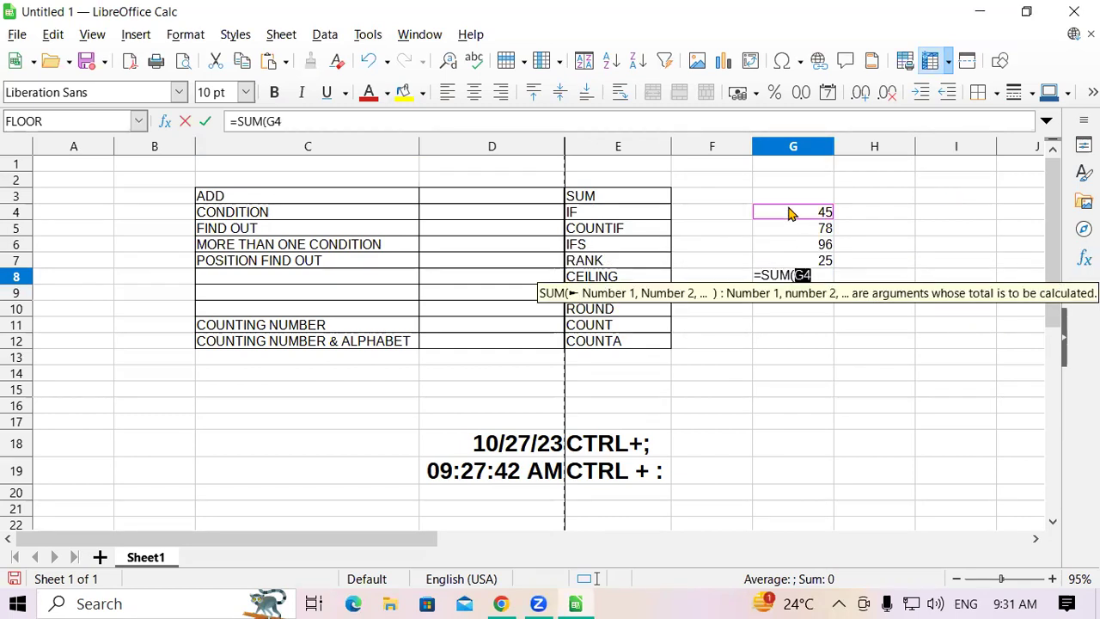
{"action": "left_click_drag", "start_coordinate": [792, 258], "coordinate": [800, 250]}
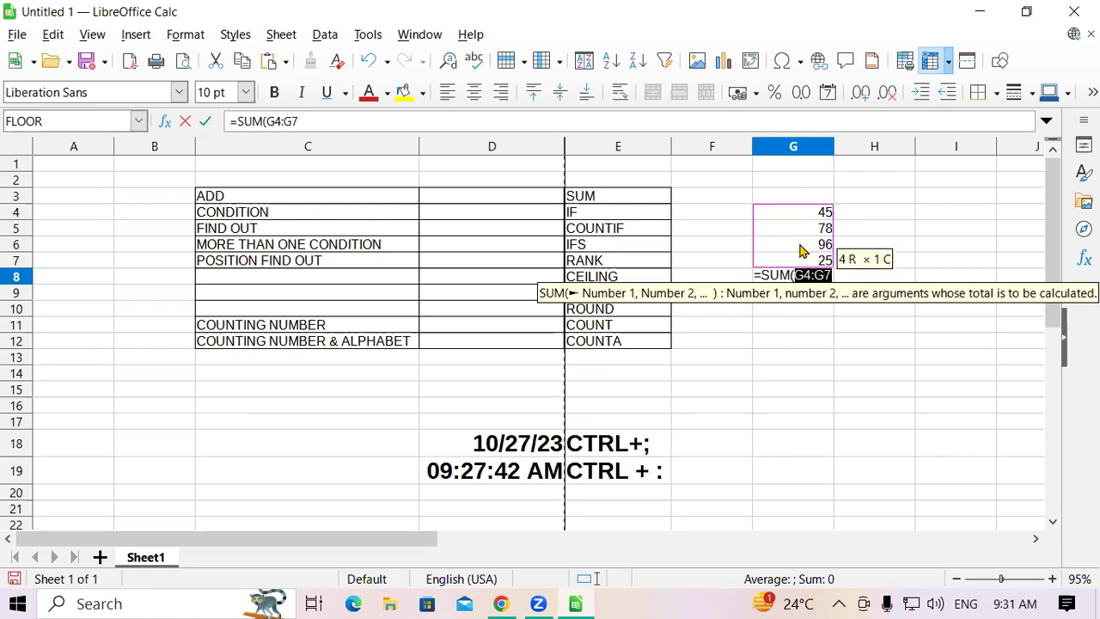
{"action": "key", "text": "Return"}
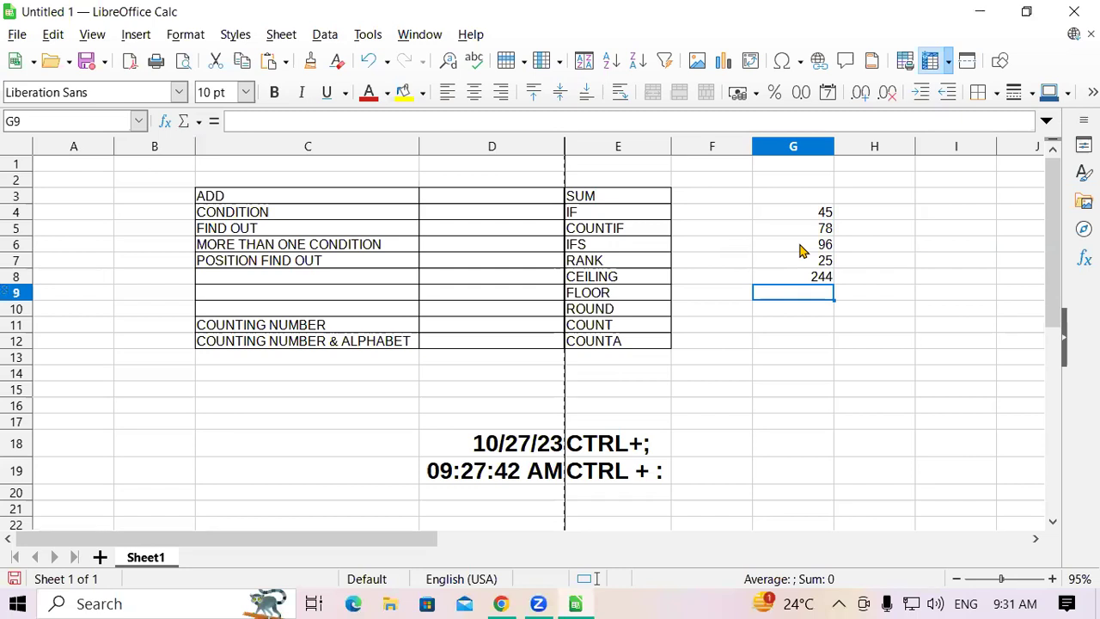
Step: Clear cell G8 and try to total the numbers above it with an automatic sum
{"action": "key", "text": "Up"}
{"action": "key", "text": "Delete"}
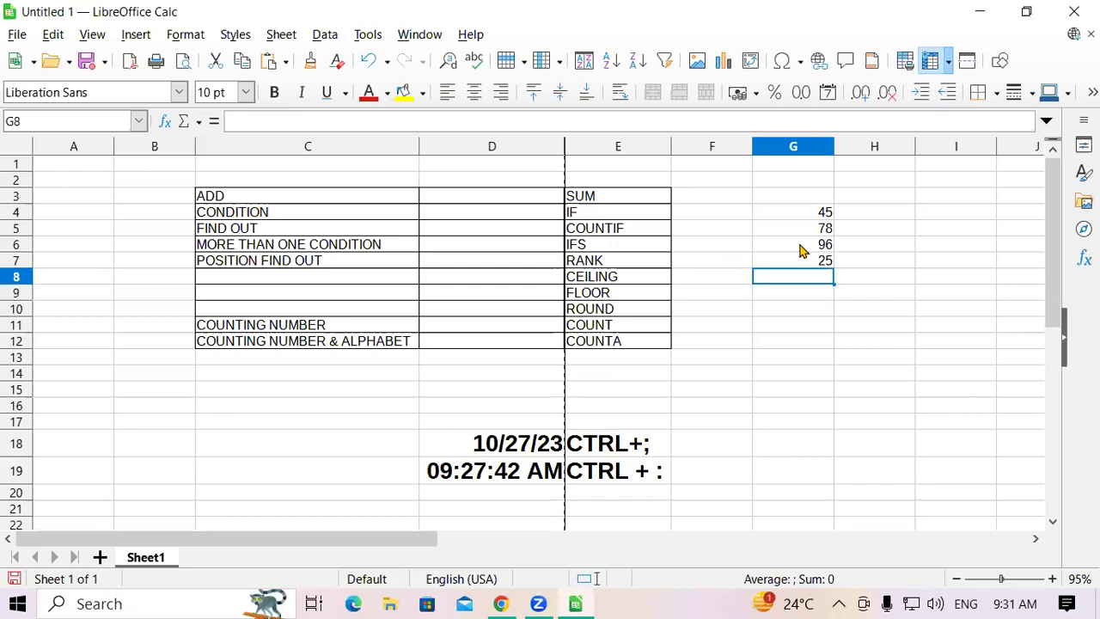
{"action": "key", "text": "alt+equal"}
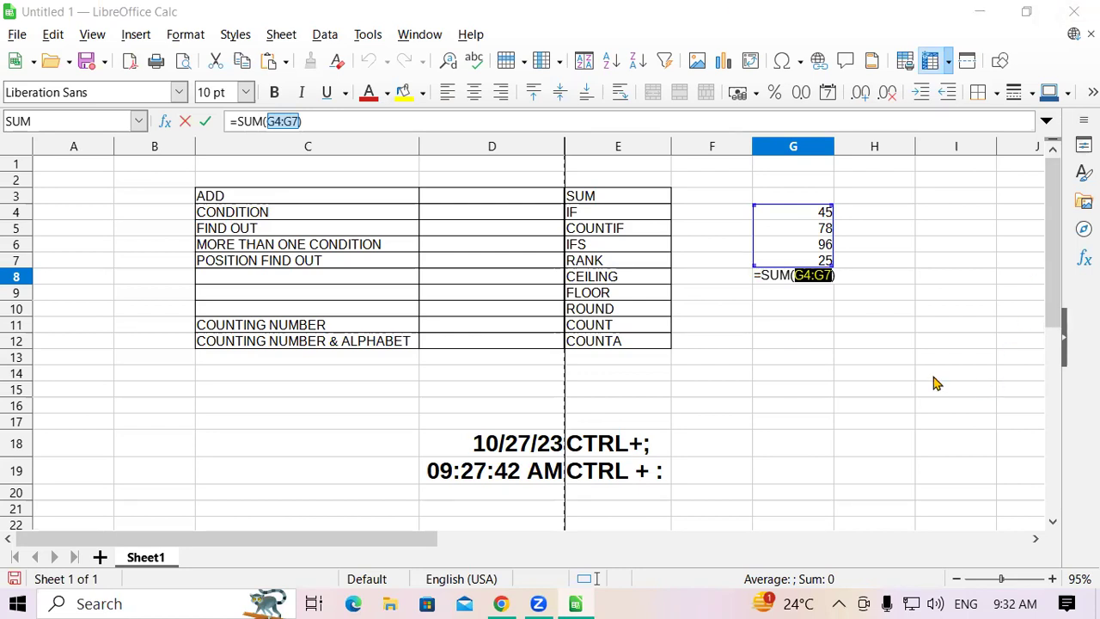
{"action": "left_click", "coordinate": [985, 393]}
{"action": "key", "text": "Return"}
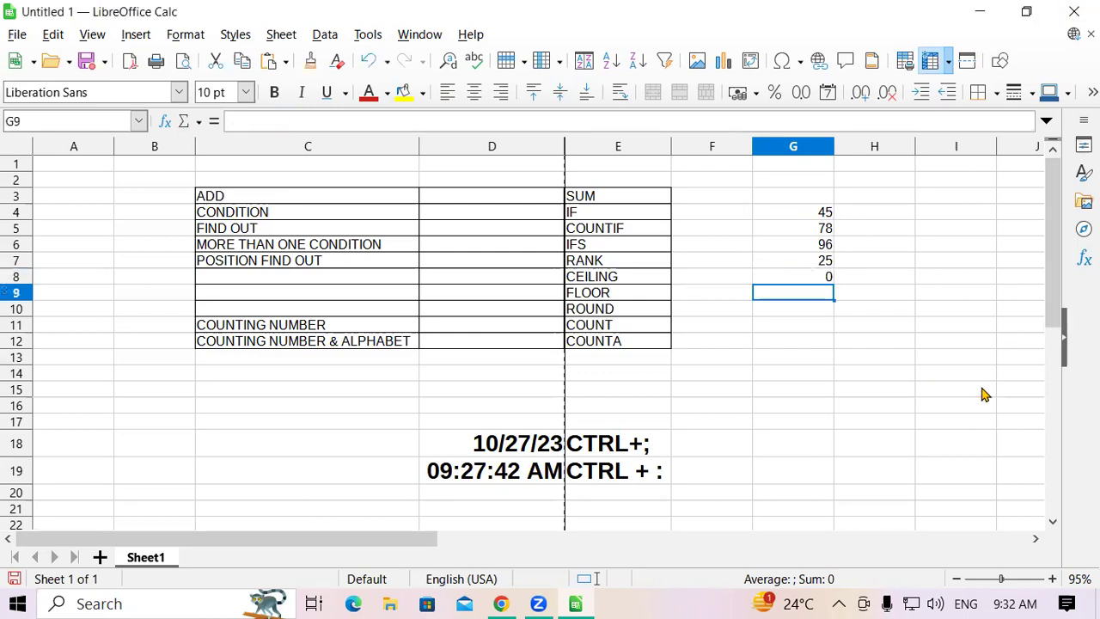
Step: Insert the automatic sum =SUM(G4:G7) in cell G8 in place of its current formula
{"action": "left_click", "coordinate": [794, 281]}
{"action": "key", "text": "alt+equal"}
{"action": "key", "text": "Return"}
{"action": "left_click", "coordinate": [780, 451]}
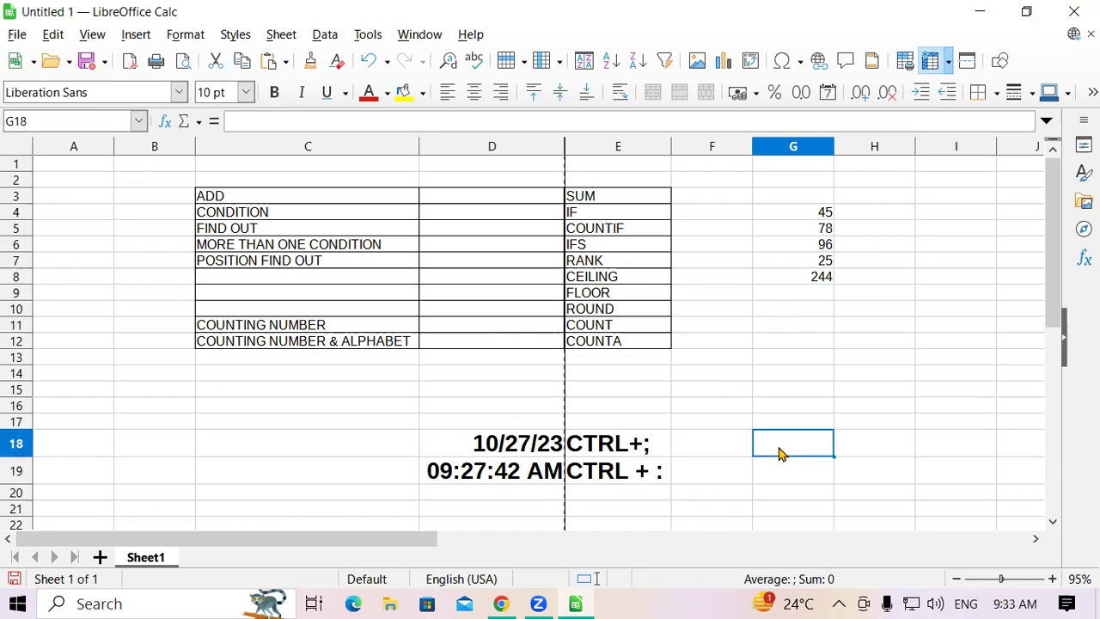
{"action": "left_click", "coordinate": [593, 212]}
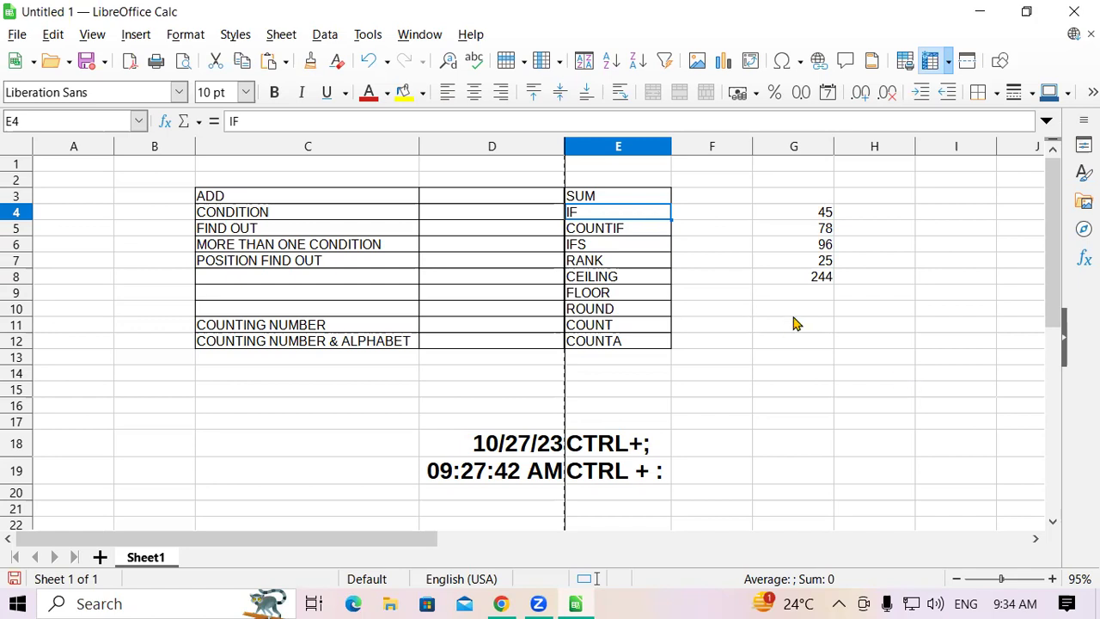
{"action": "left_click", "coordinate": [827, 285]}
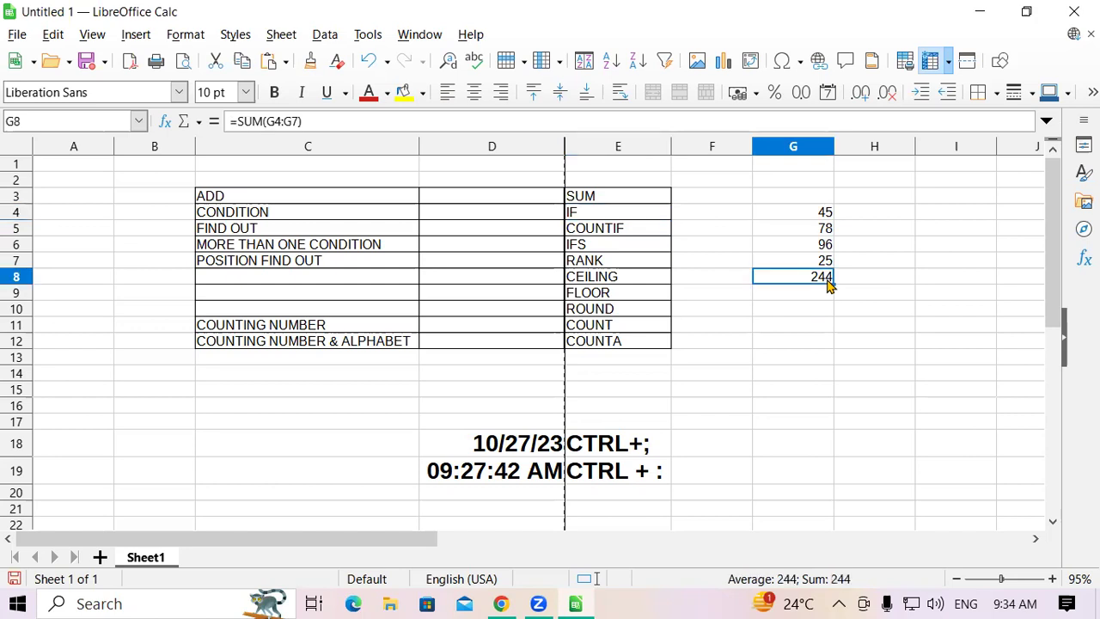
Step: Clear the total in cell G8 and change the number in G7 to 85
{"action": "key", "text": "Delete"}
{"action": "left_click", "coordinate": [860, 222]}
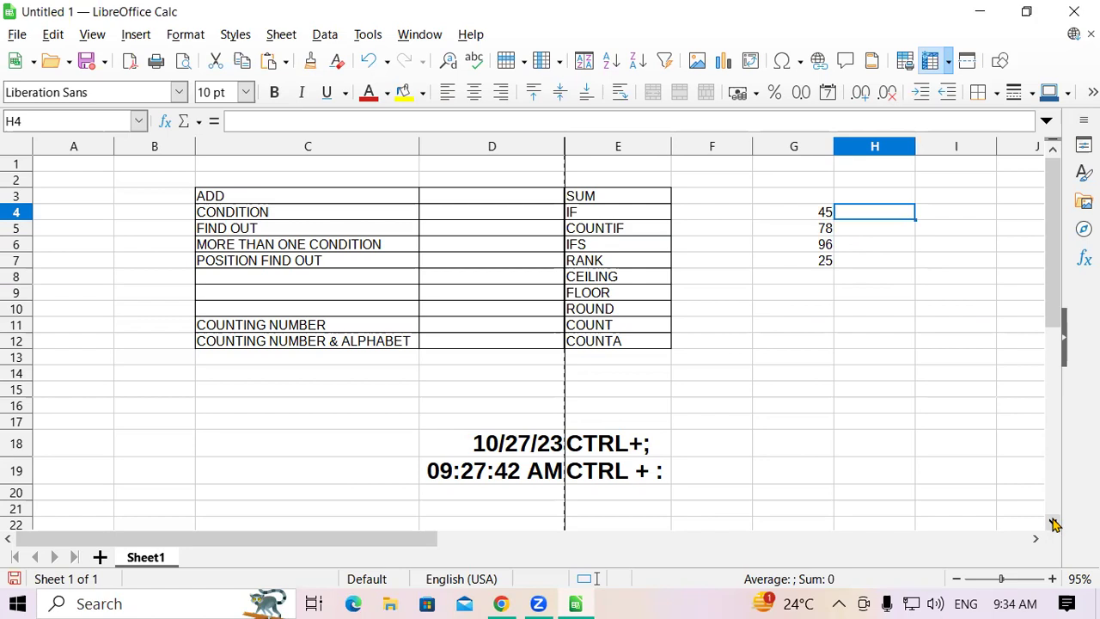
{"action": "left_click", "coordinate": [825, 260]}
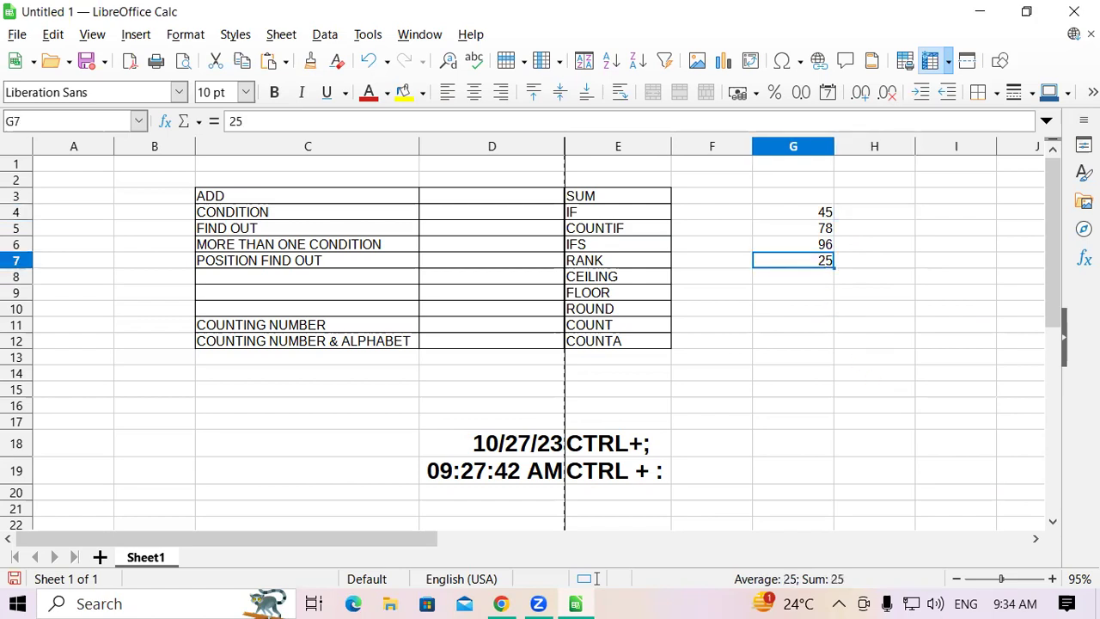
{"action": "type", "text": "85"}
{"action": "key", "text": "Return"}
{"action": "left_click", "coordinate": [873, 227]}
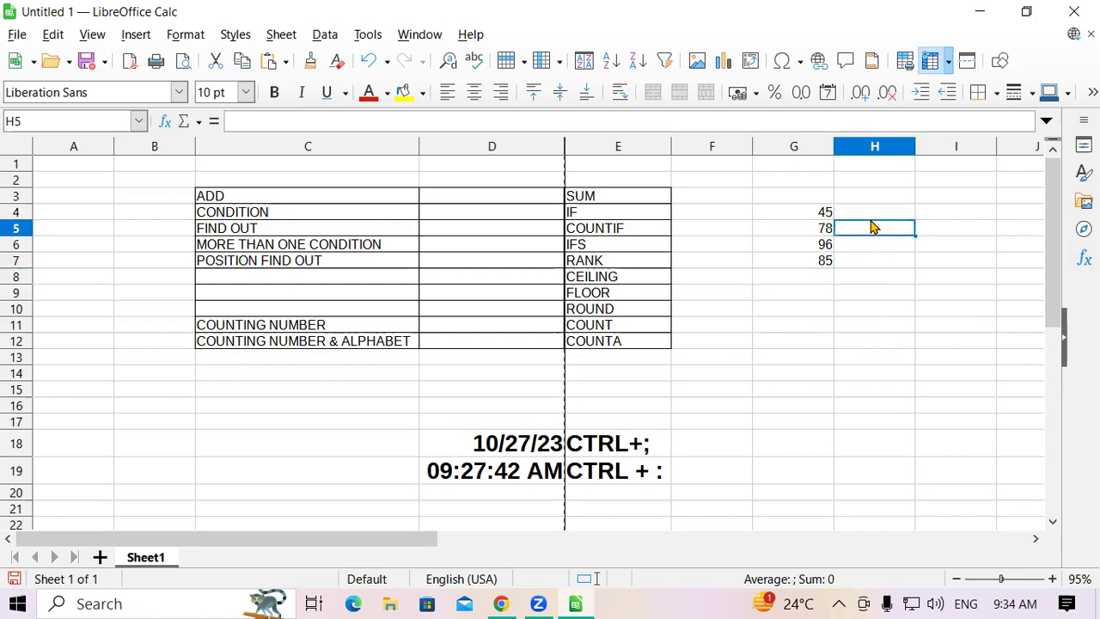
{"action": "left_click", "coordinate": [876, 215]}
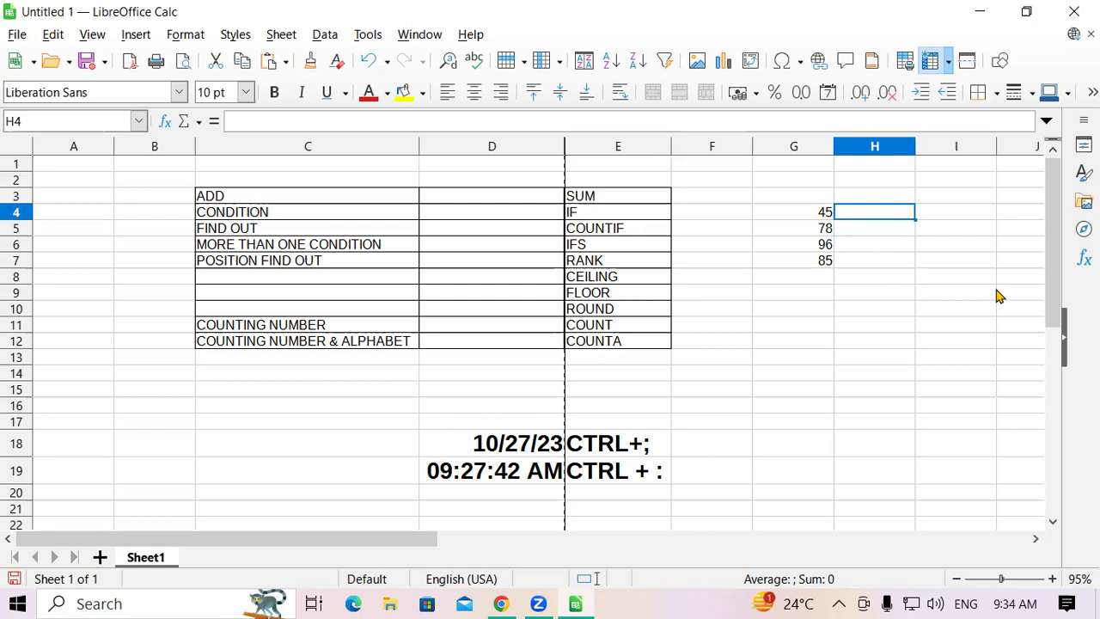
{"action": "type", "text": "="}
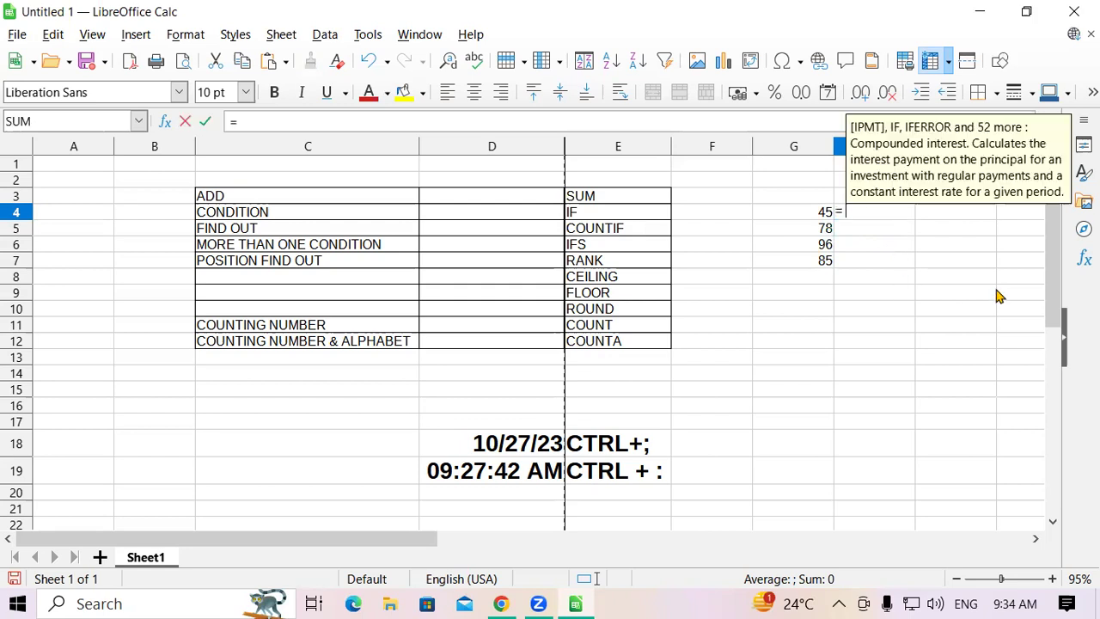
{"action": "type", "text": "IF"}
{"action": "key", "text": "Tab"}
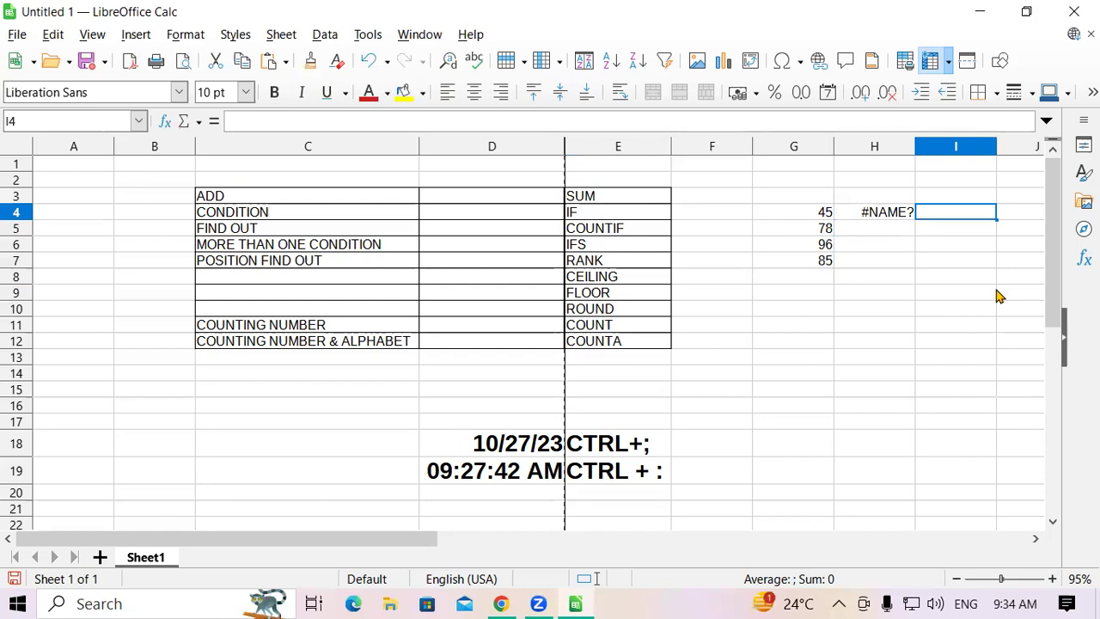
Step: Begin an IF formula in cell H4 that returns "A" when G4 is greater than or equal to 90
{"action": "left_click", "coordinate": [882, 213]}
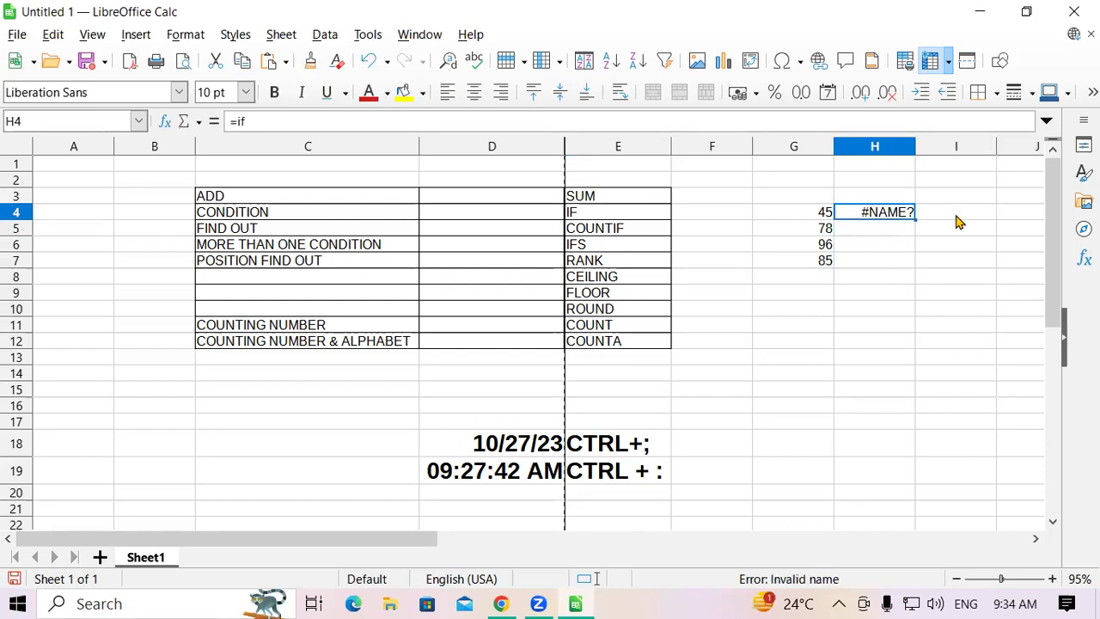
{"action": "type", "text": "=IF"}
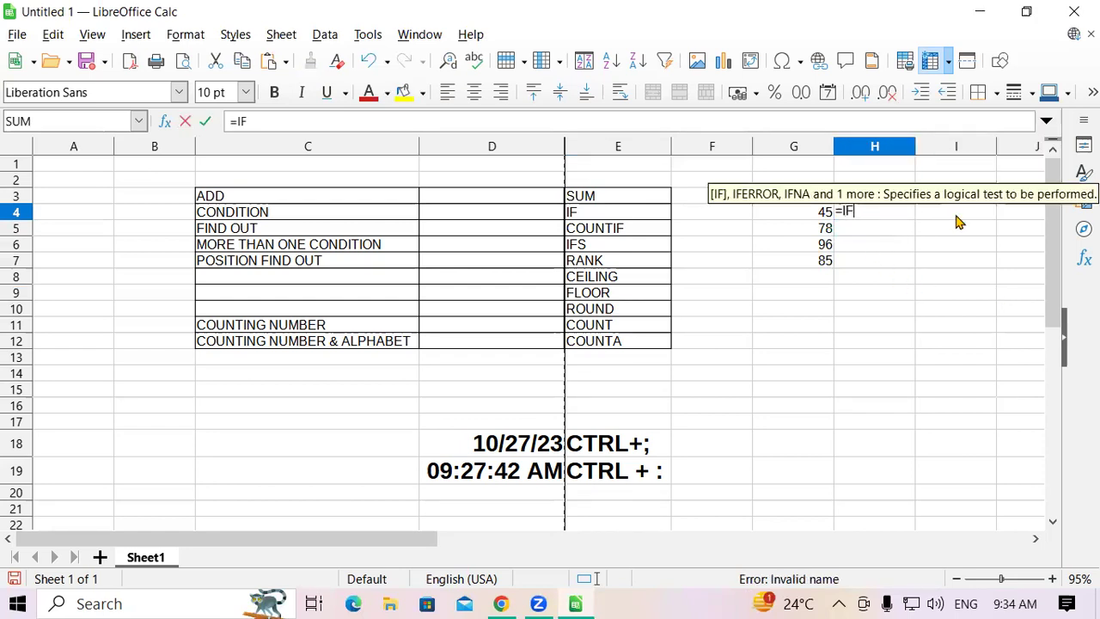
{"action": "type", "text": "("}
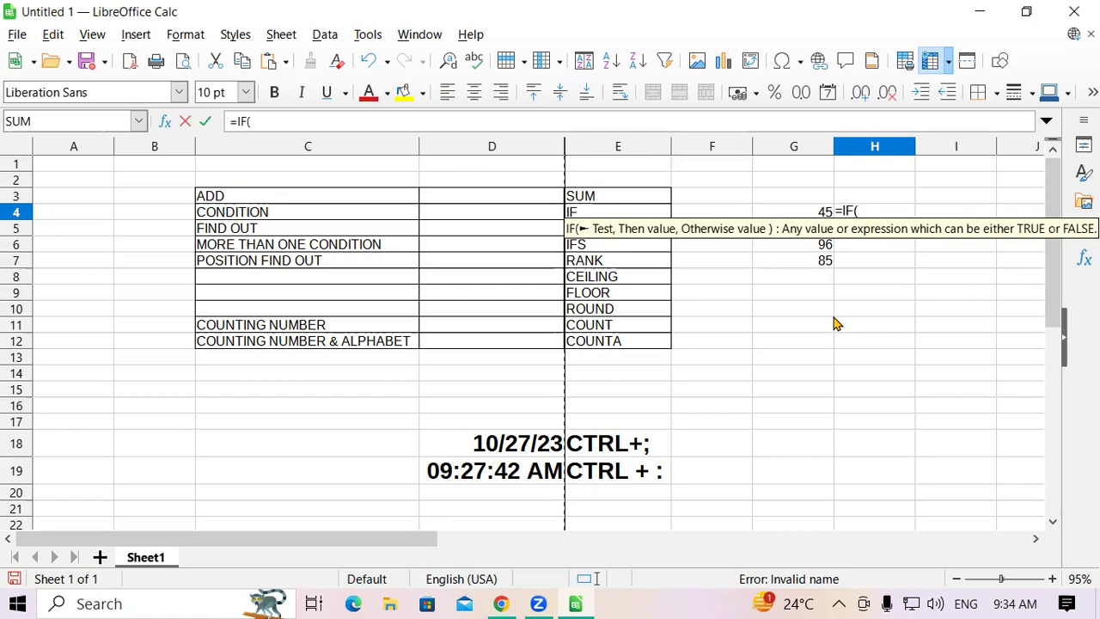
{"action": "left_click", "coordinate": [813, 213]}
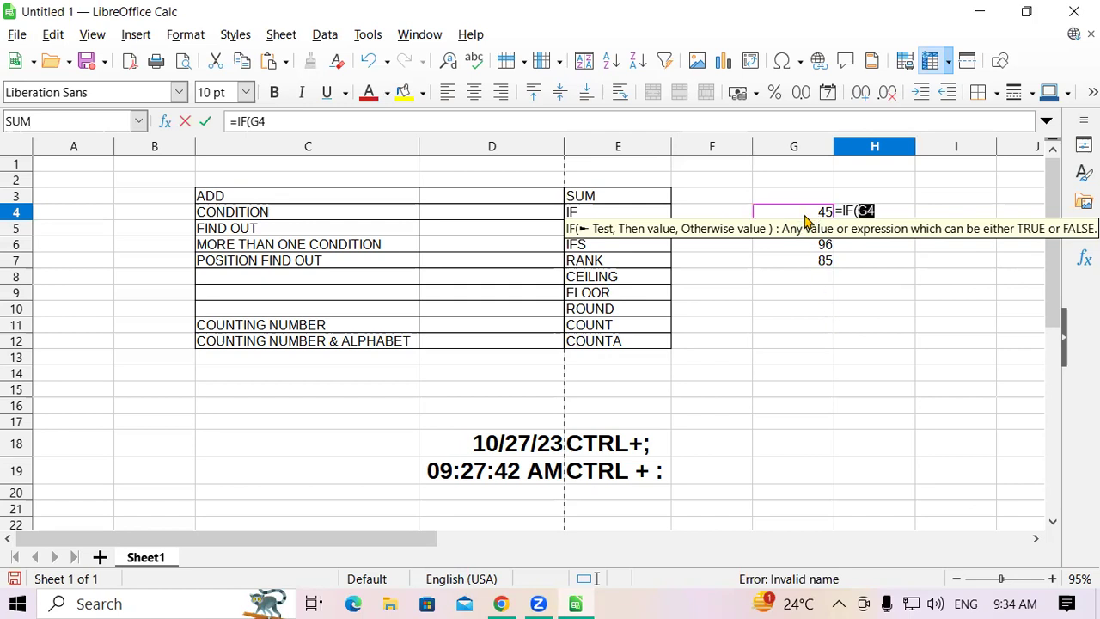
{"action": "type", "text": ">="}
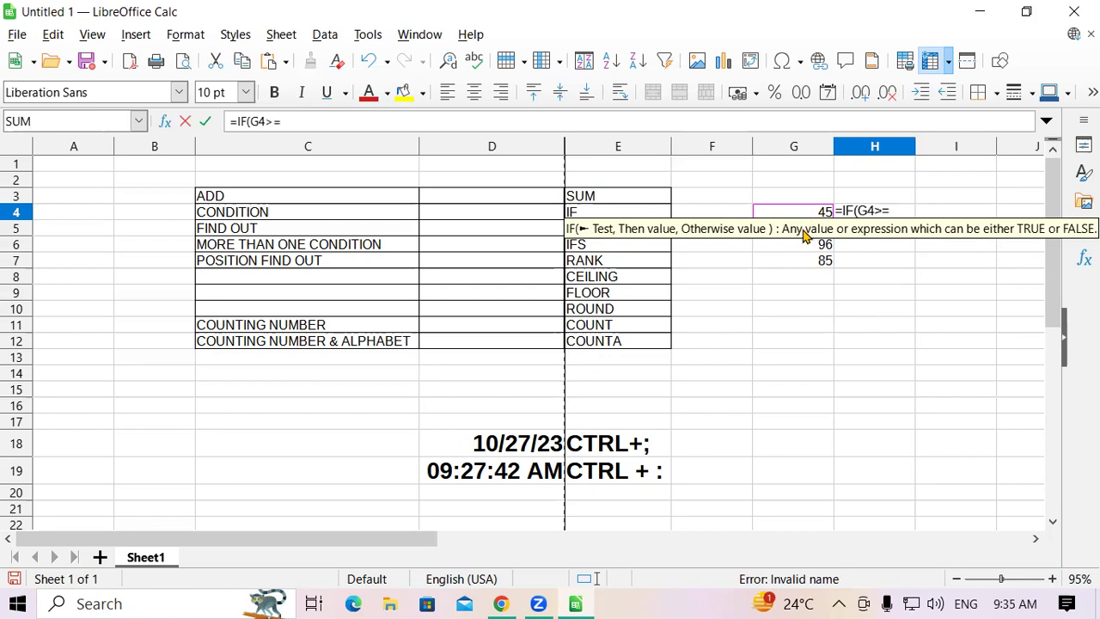
{"action": "type", "text": "90,"}
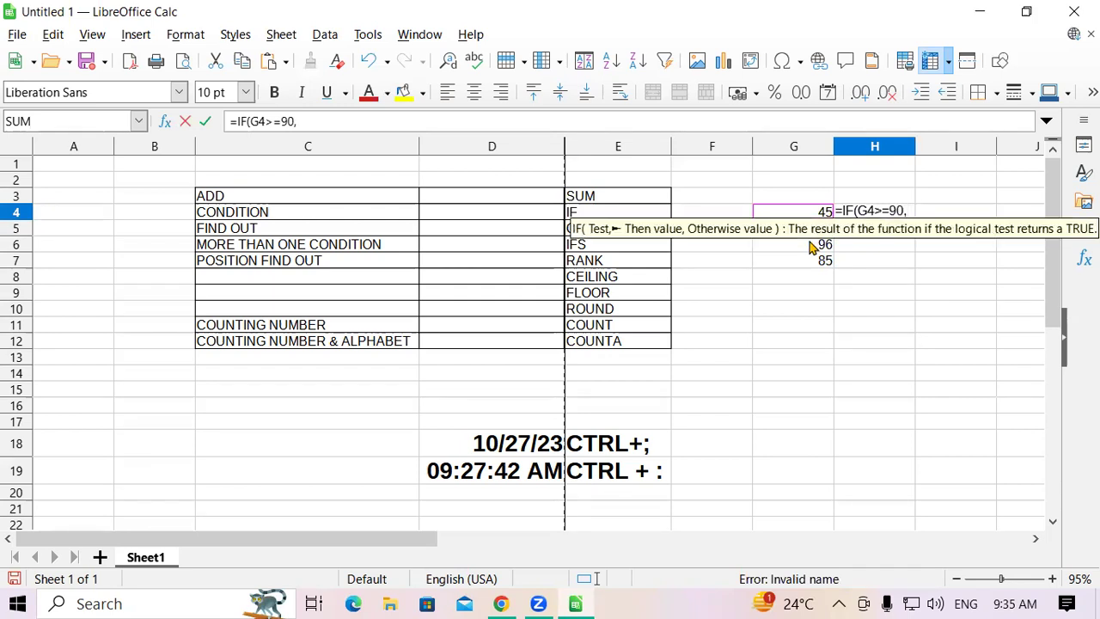
{"action": "type", "text": "\""}
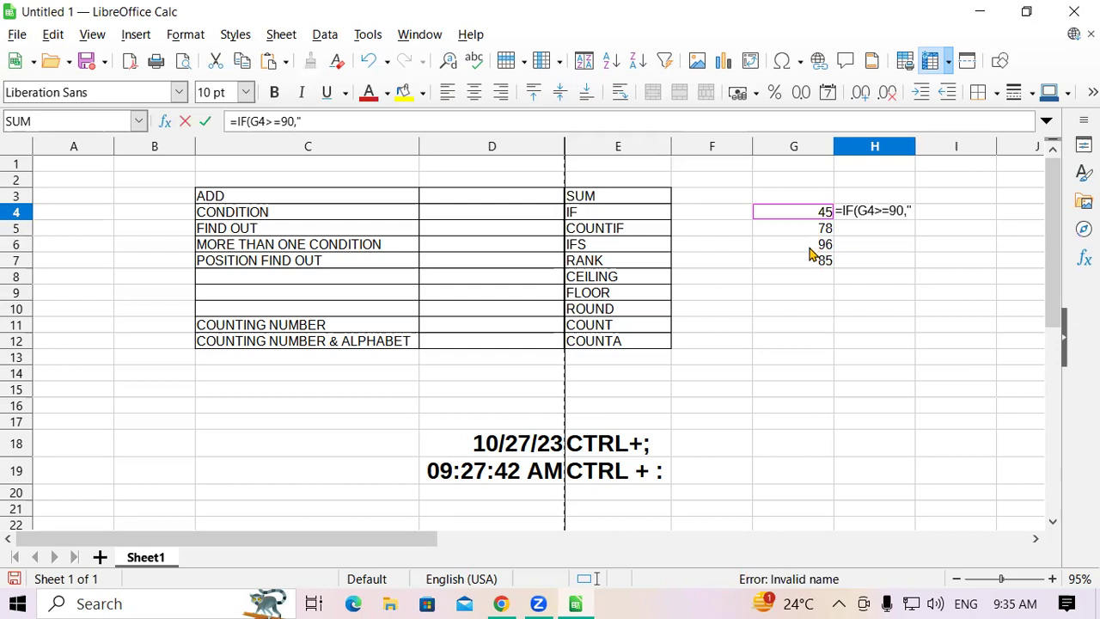
{"action": "type", "text": "A\""}
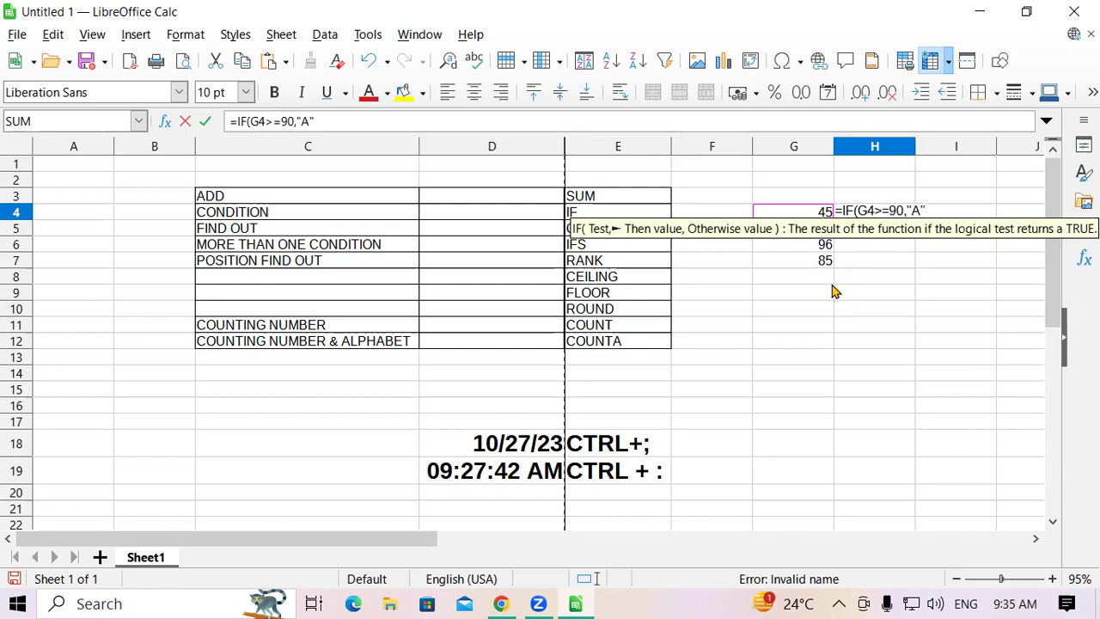
{"action": "type", "text": ","}
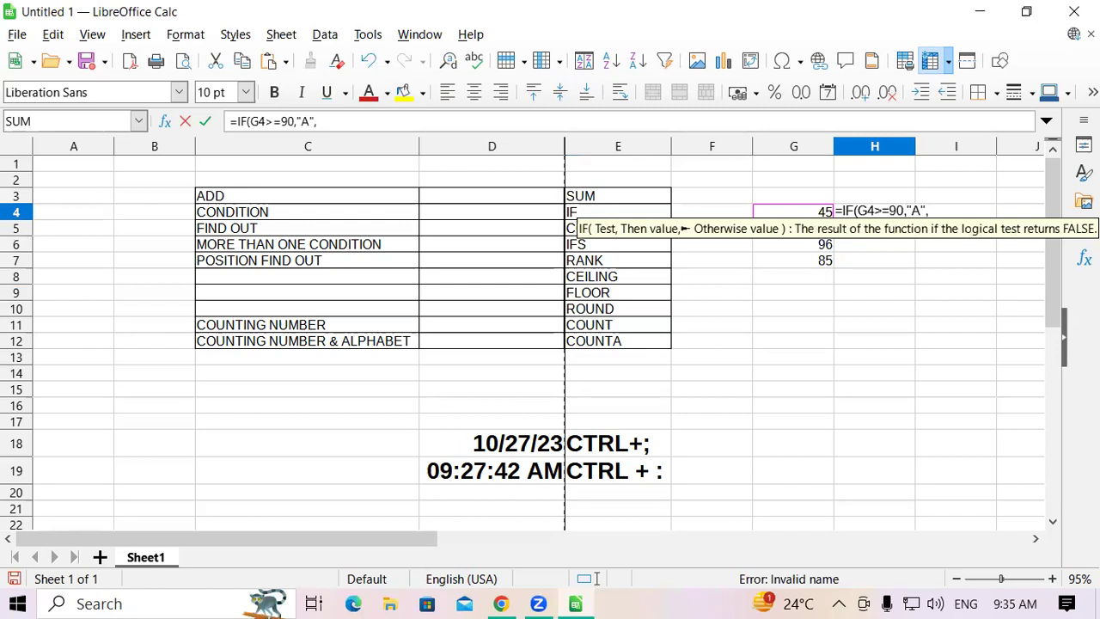
Step: Nest a second IF in the H4 formula that returns "B" when G4 is greater than or equal to 80
{"action": "type", "text": "IF"}
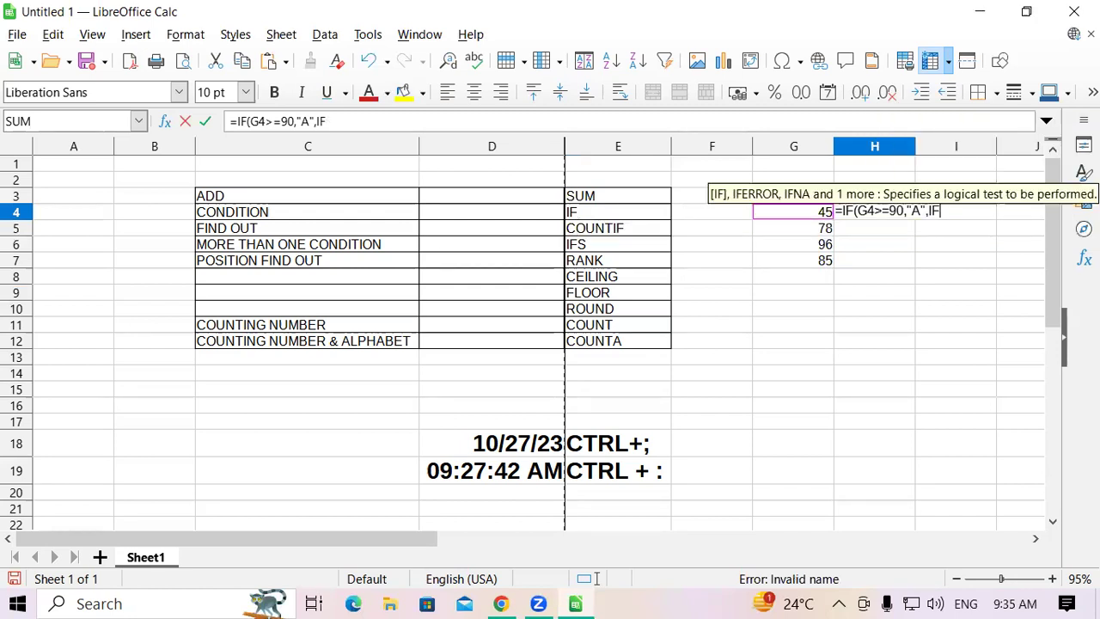
{"action": "key", "text": "Tab"}
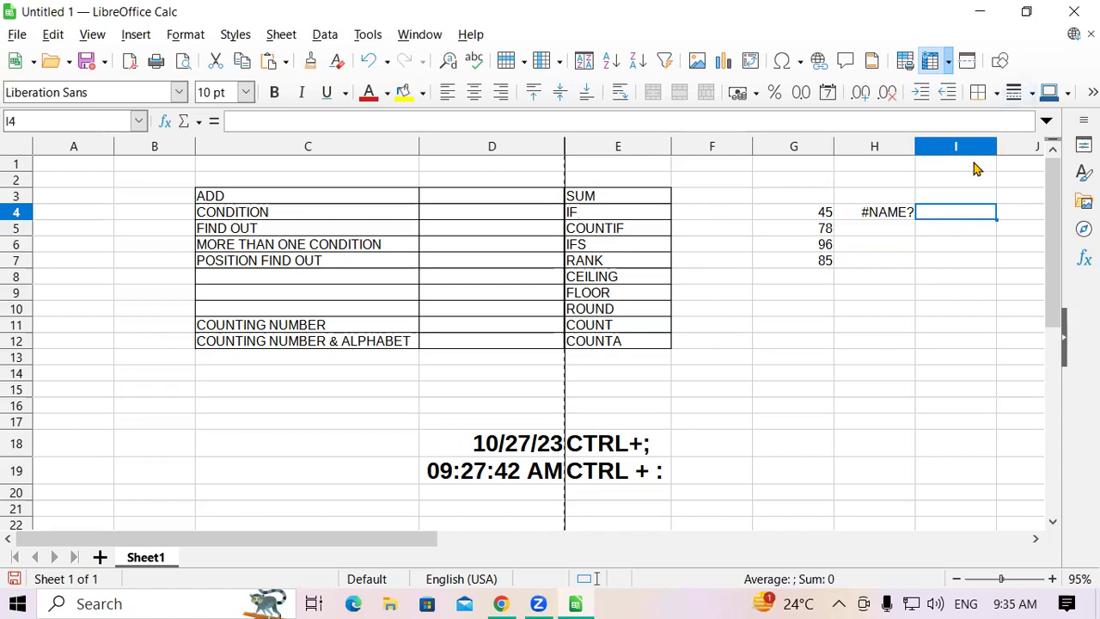
{"action": "left_click", "coordinate": [897, 216]}
{"action": "left_click", "coordinate": [355, 125]}
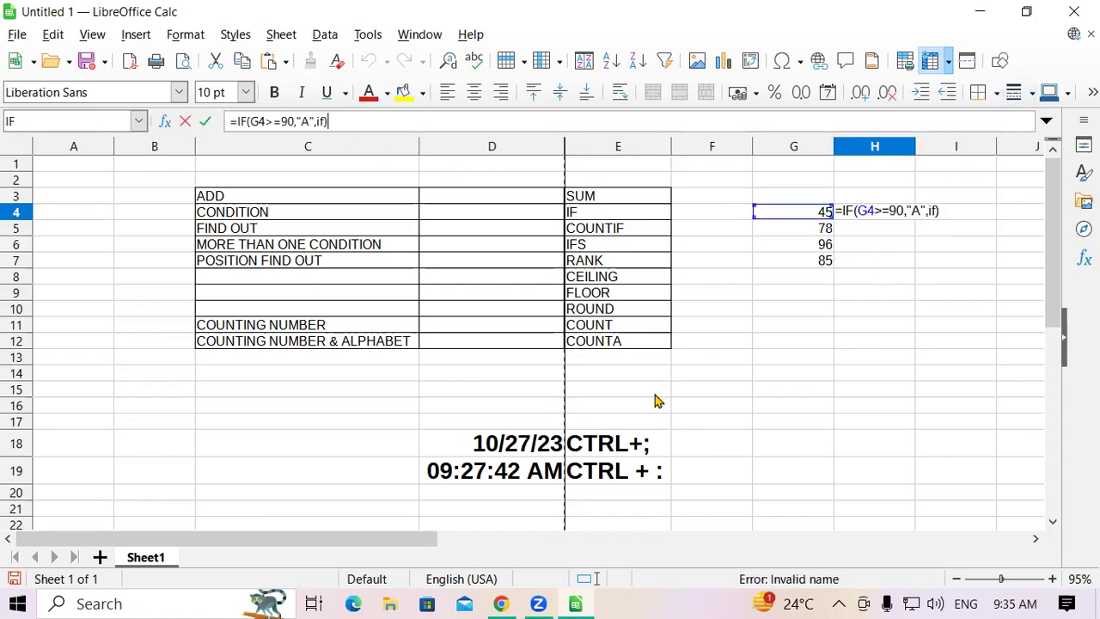
{"action": "key", "text": "BackSpace"}
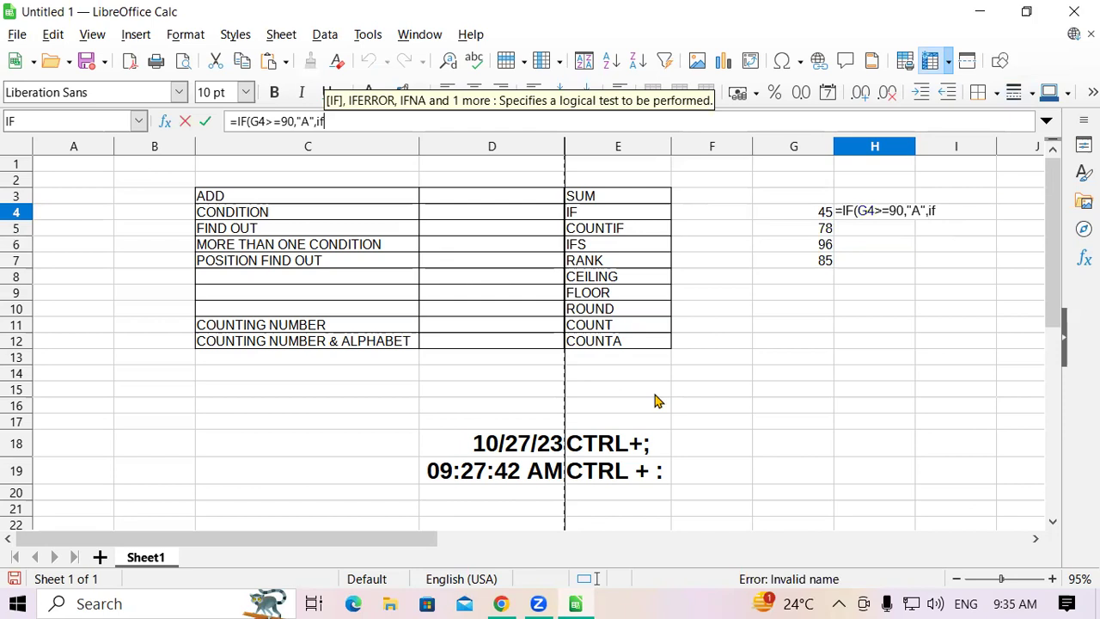
{"action": "type", "text": "("}
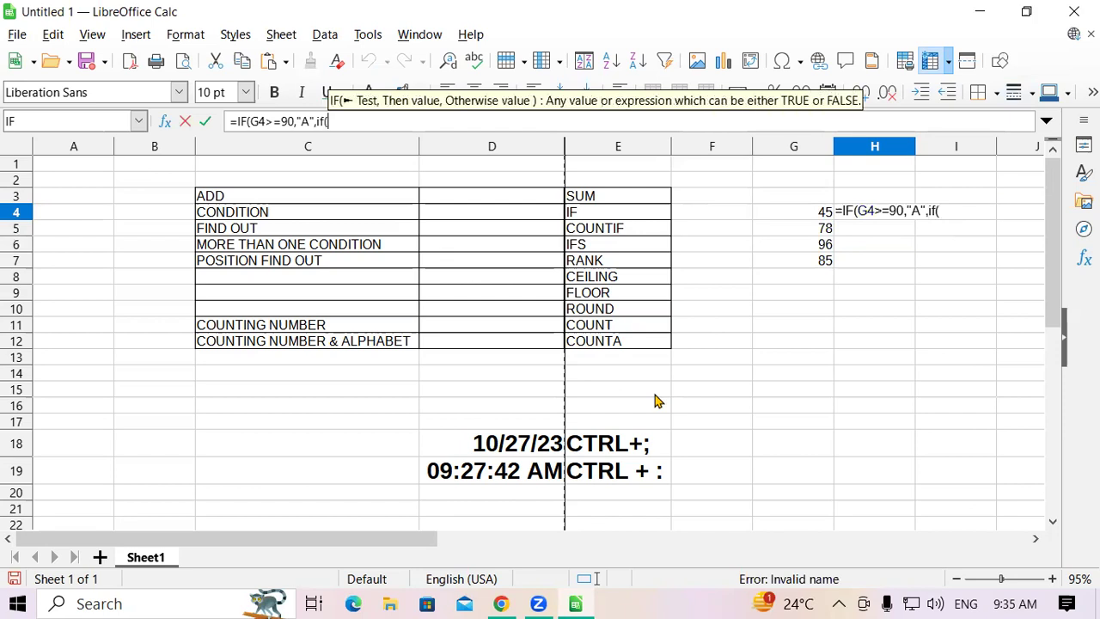
{"action": "left_click", "coordinate": [821, 215]}
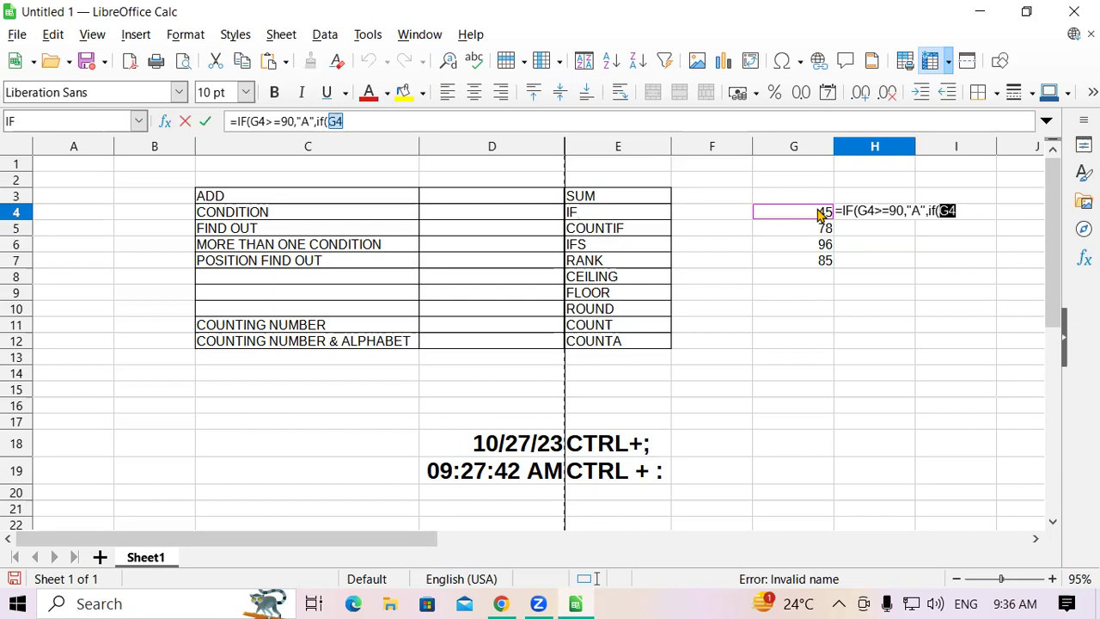
{"action": "type", "text": ">=80"}
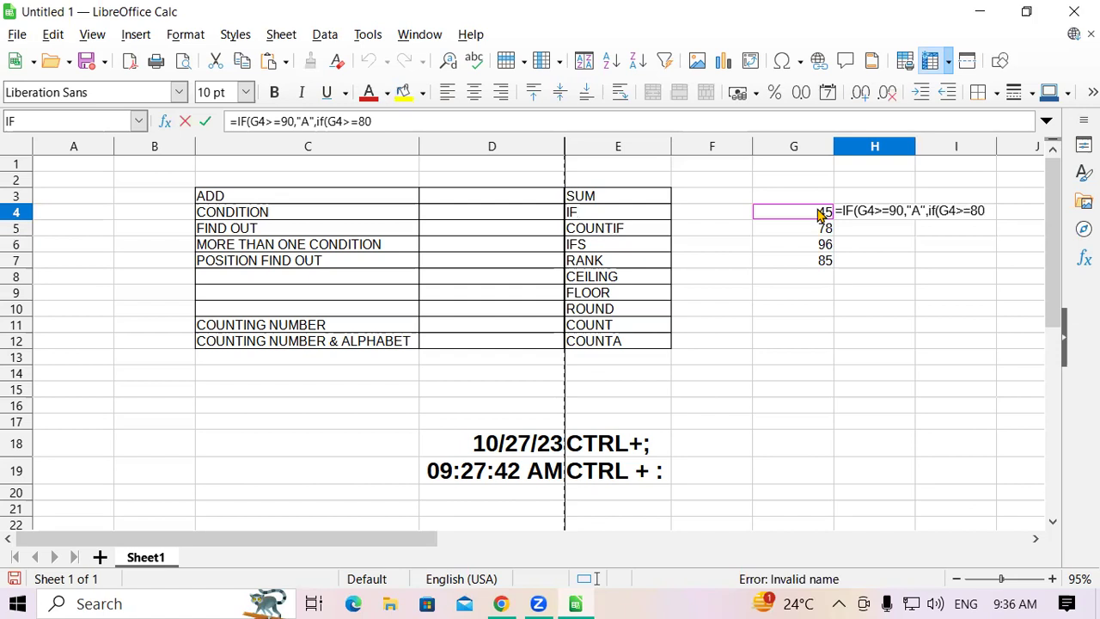
{"action": "type", "text": ",\"B\""}
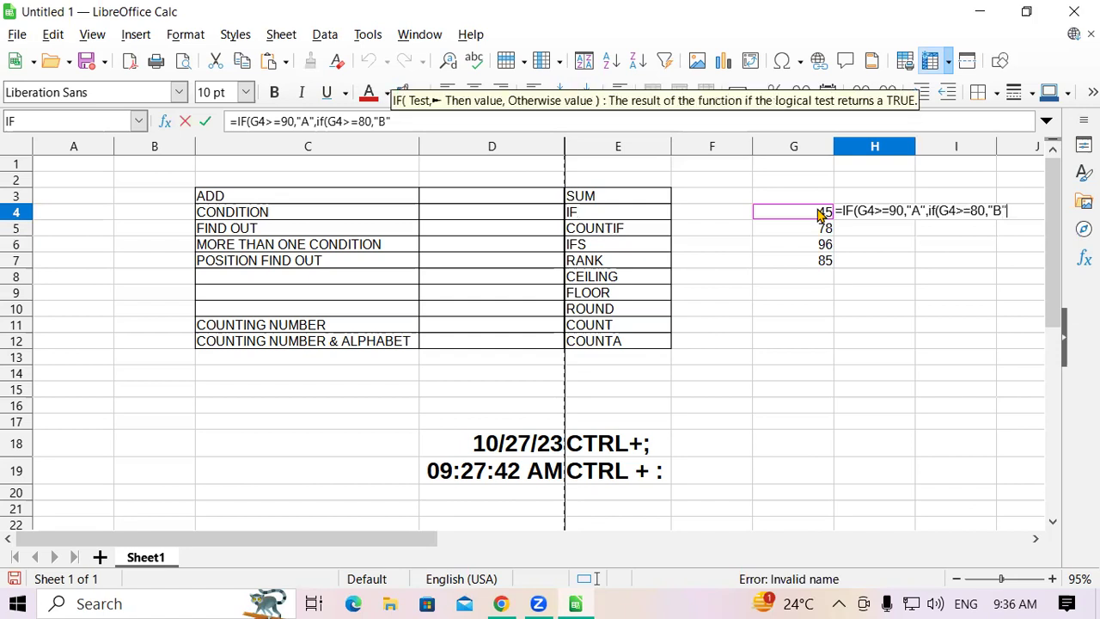
Step: Complete the H4 formula with a third nested IF returning "C" when G4>=70 and otherwise "FAIL"
{"action": "type", "text": ",IF"}
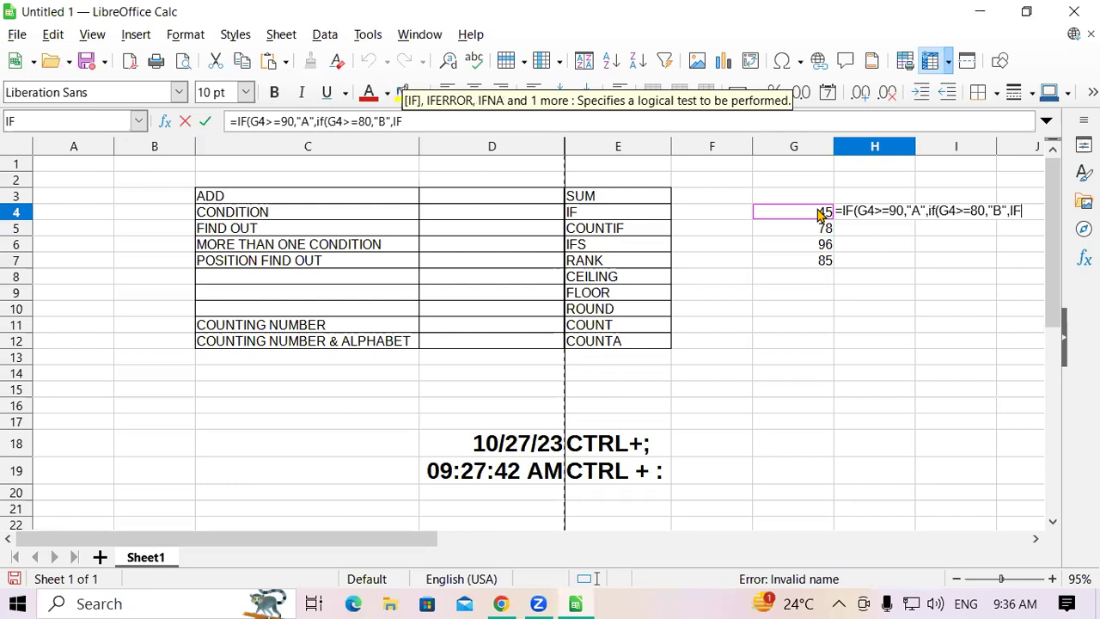
{"action": "type", "text": "("}
{"action": "left_click", "coordinate": [821, 214]}
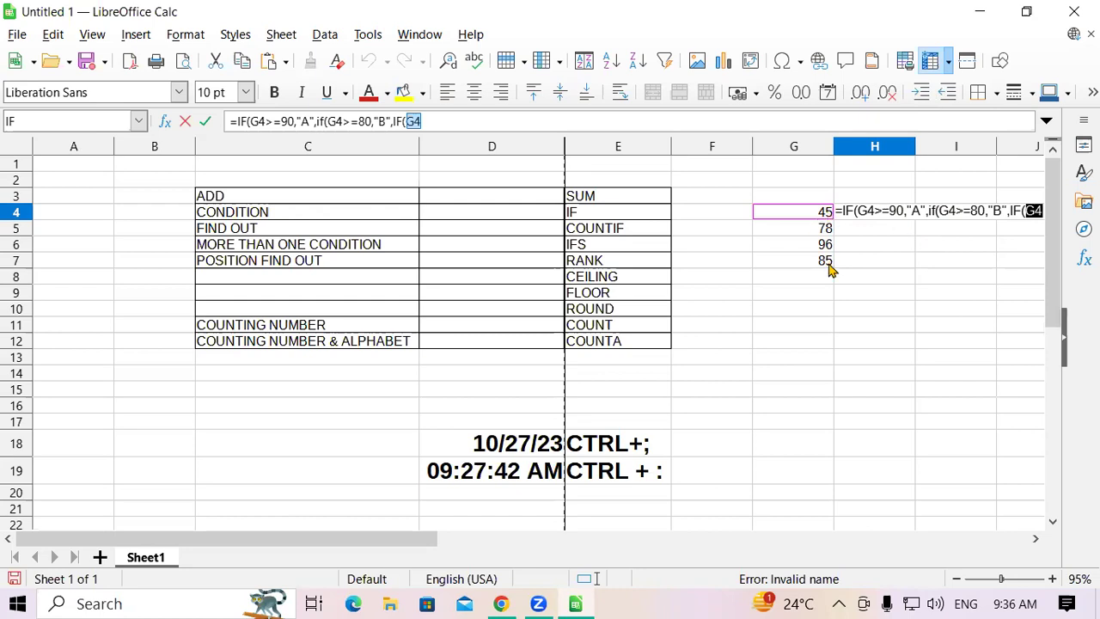
{"action": "type", "text": ">=7"}
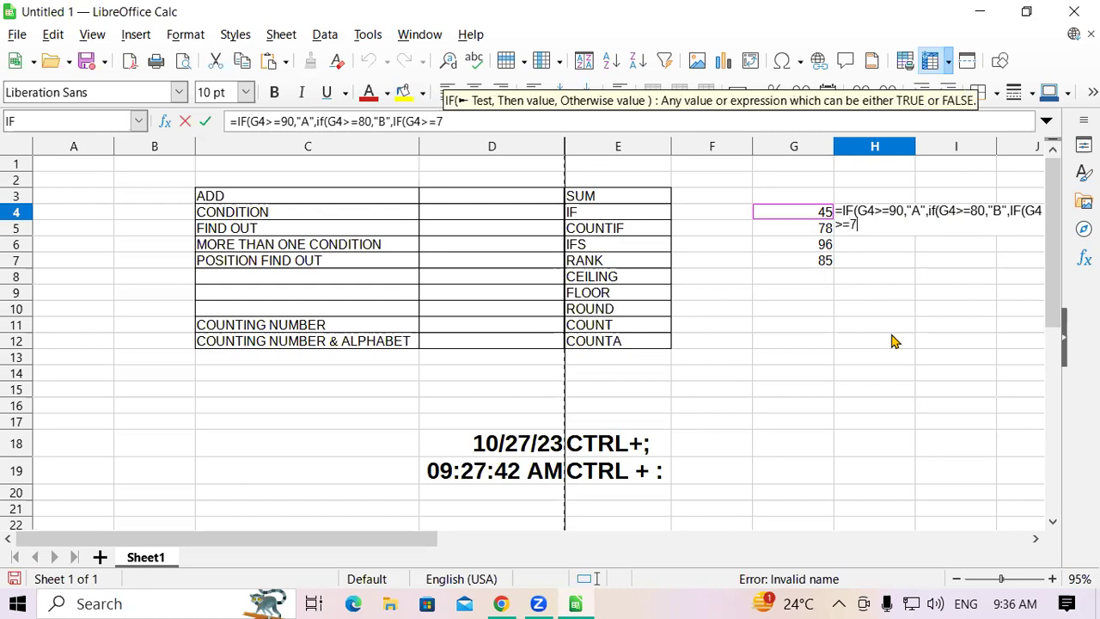
{"action": "type", "text": "0,"}
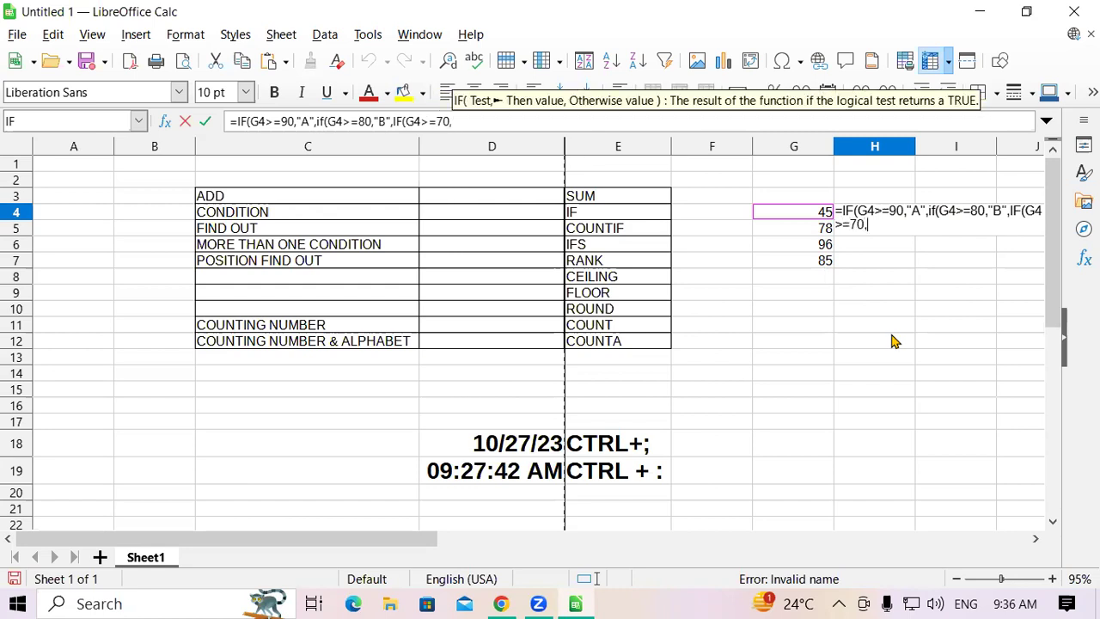
{"action": "type", "text": "\"C"}
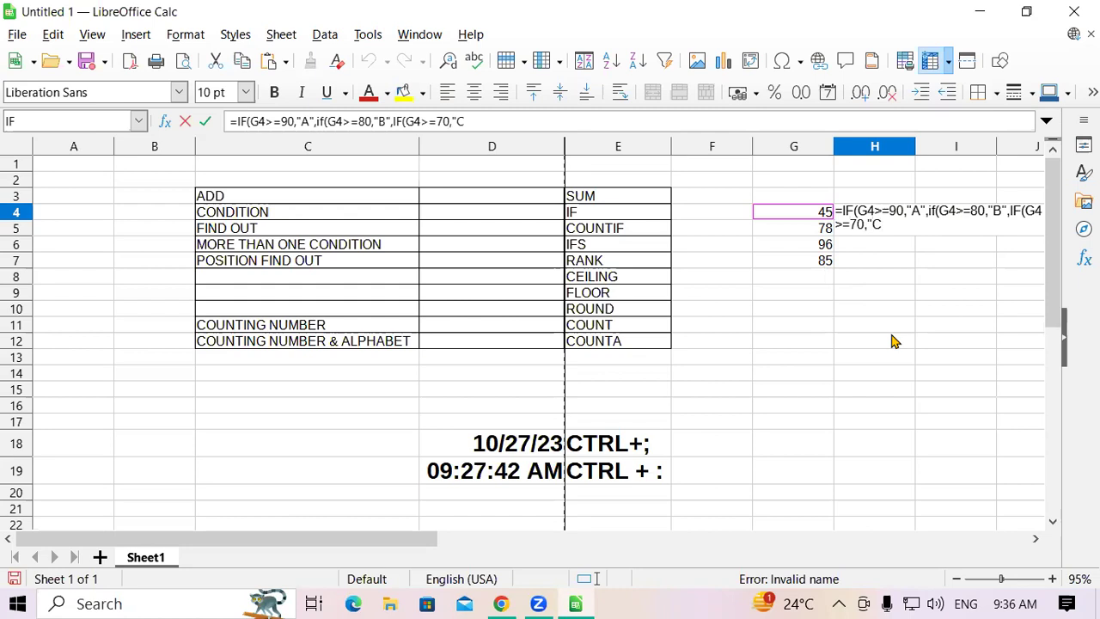
{"action": "type", "text": "\",\"FAIL\""}
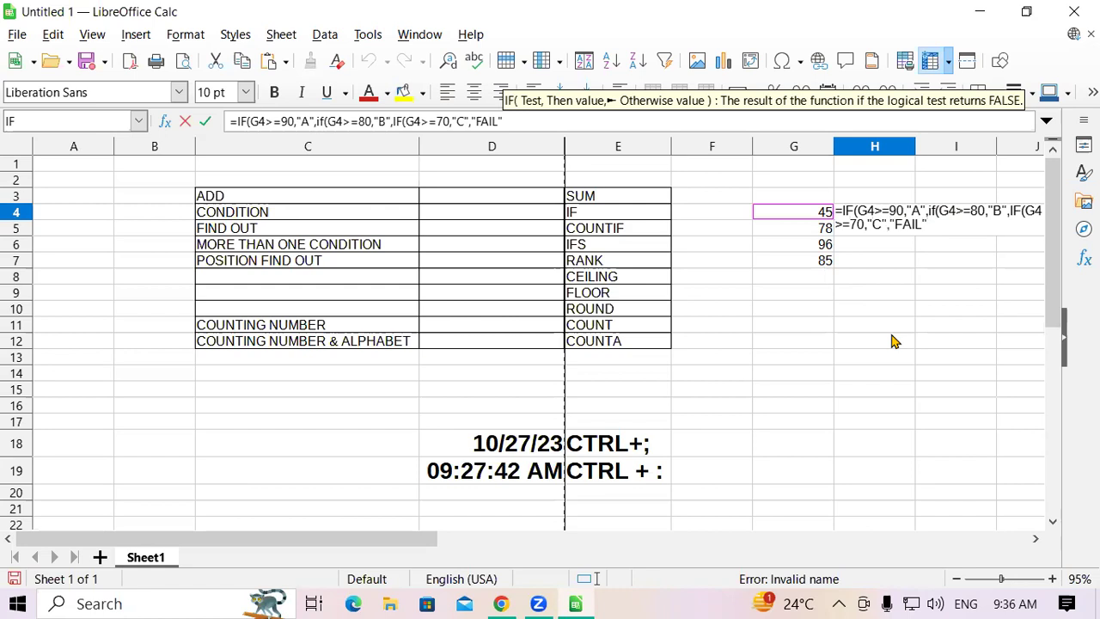
{"action": "type", "text": ")))"}
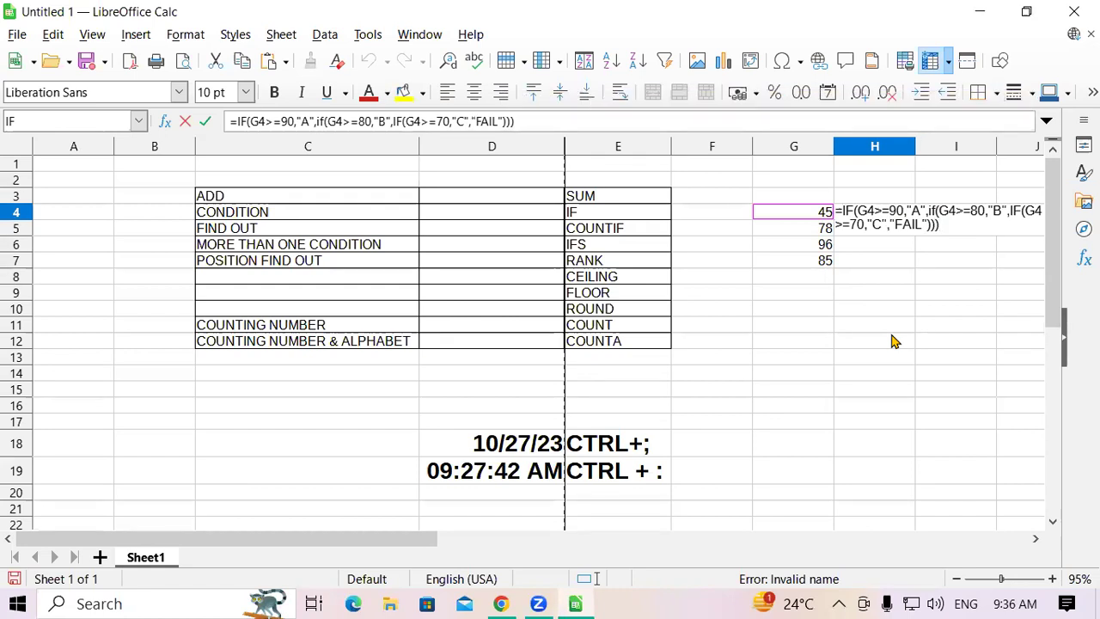
{"action": "key", "text": "Return"}
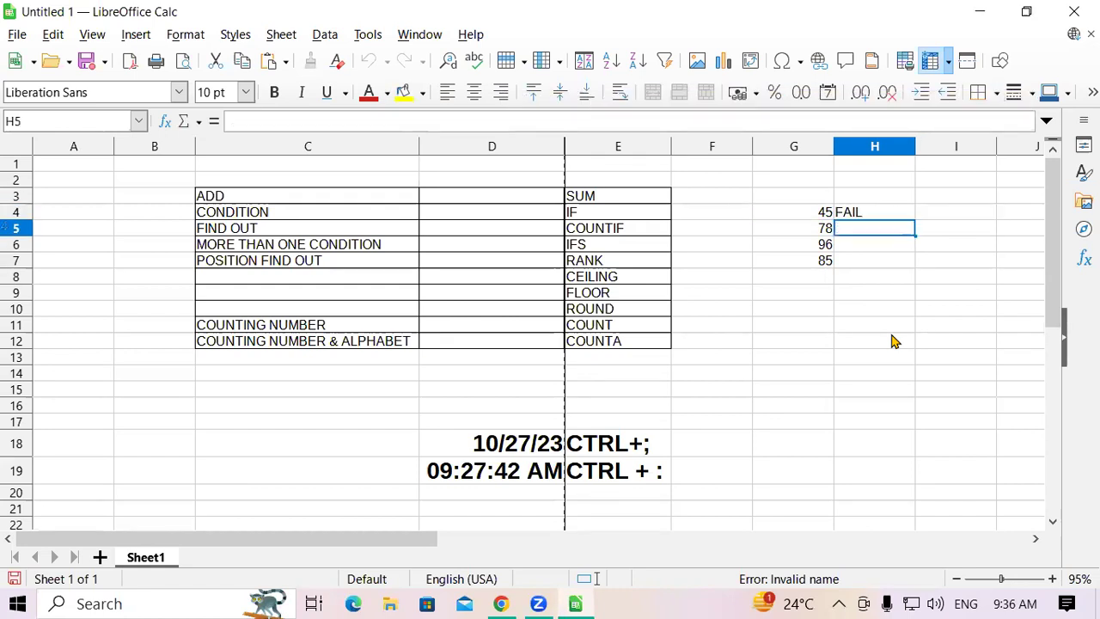
Step: Fill the nested IF formula from H4 down through H7 to grade the remaining numbers
{"action": "left_click", "coordinate": [905, 215]}
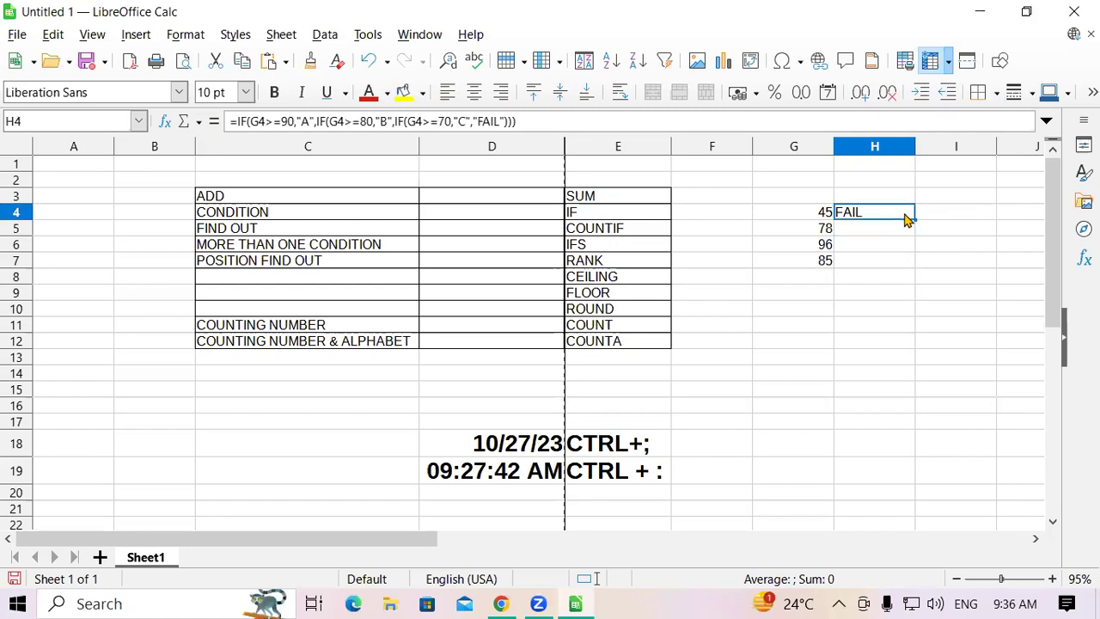
{"action": "left_click_drag", "start_coordinate": [913, 219], "coordinate": [990, 283]}
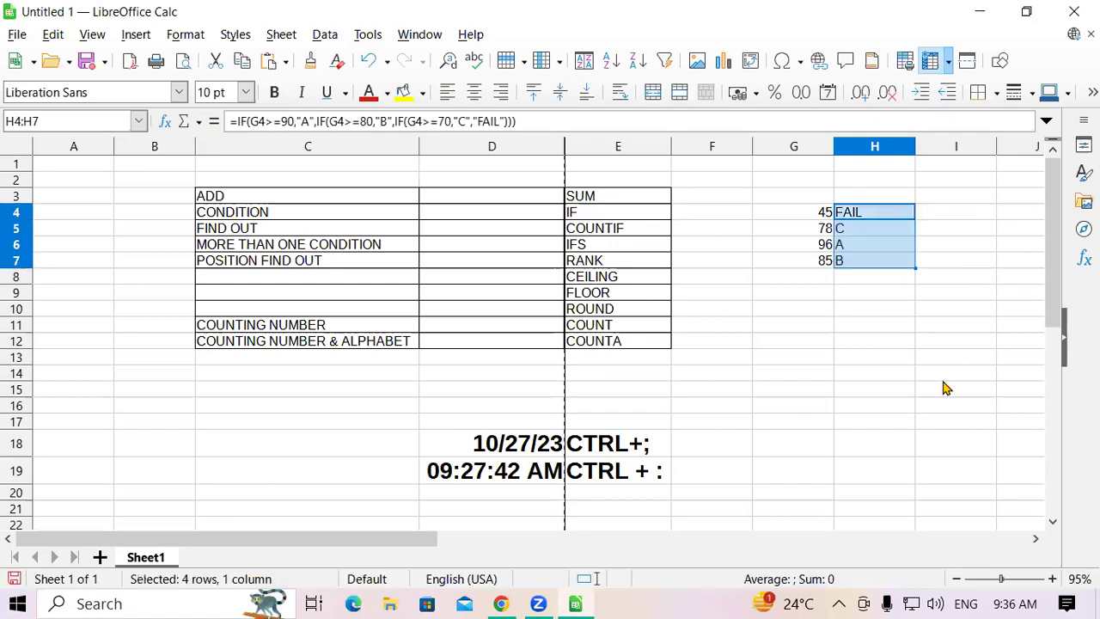
{"action": "left_click", "coordinate": [950, 394]}
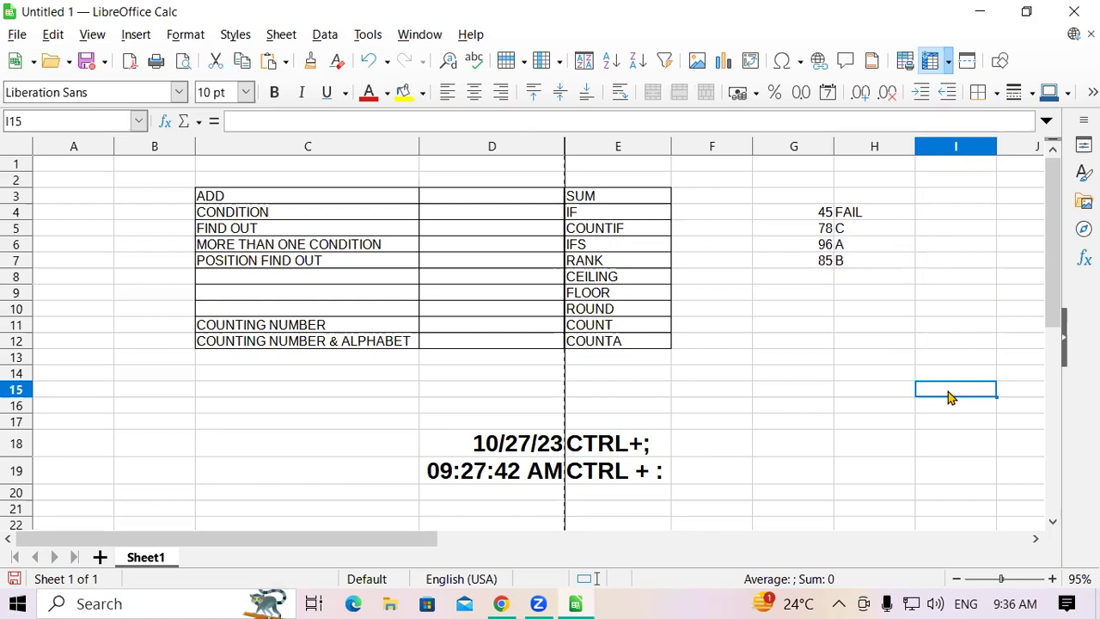
{"action": "left_click", "coordinate": [815, 220]}
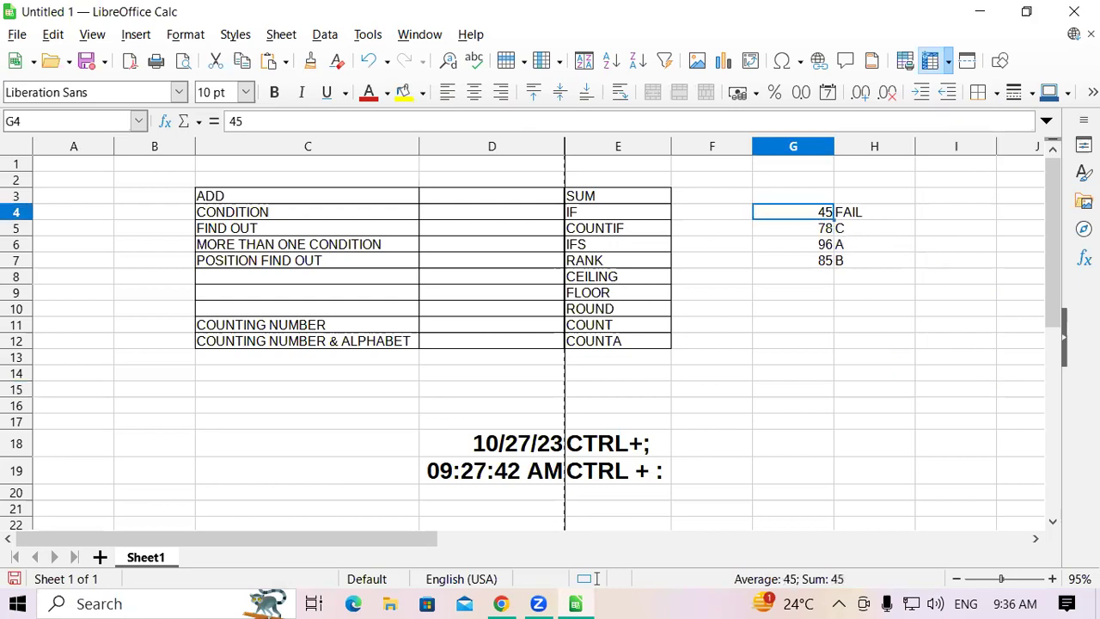
Step: Replace the sample numbers in G4:G7 with 92, 40, 75 and 82 to test the grading formulas
{"action": "type", "text": "92"}
{"action": "key", "text": "Return"}
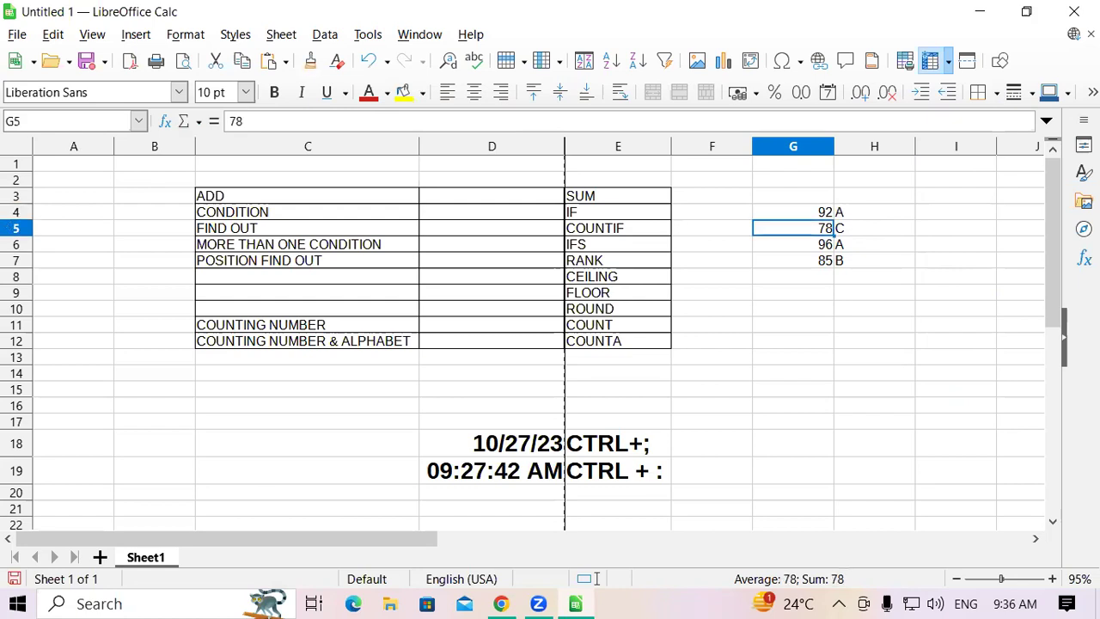
{"action": "type", "text": "40"}
{"action": "key", "text": "Return"}
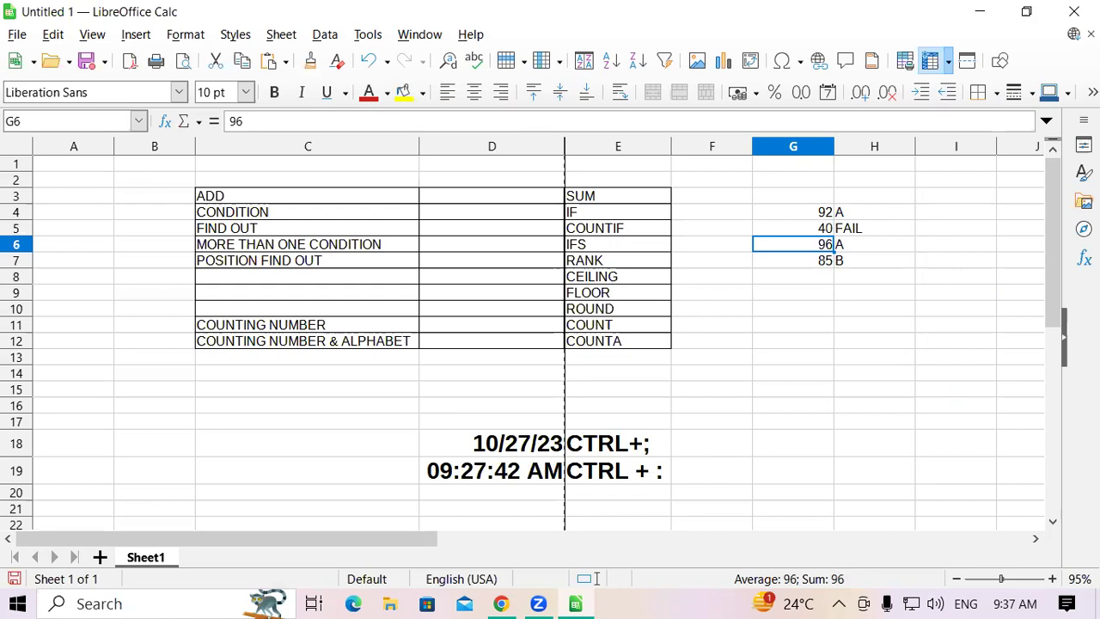
{"action": "type", "text": "75"}
{"action": "key", "text": "Return"}
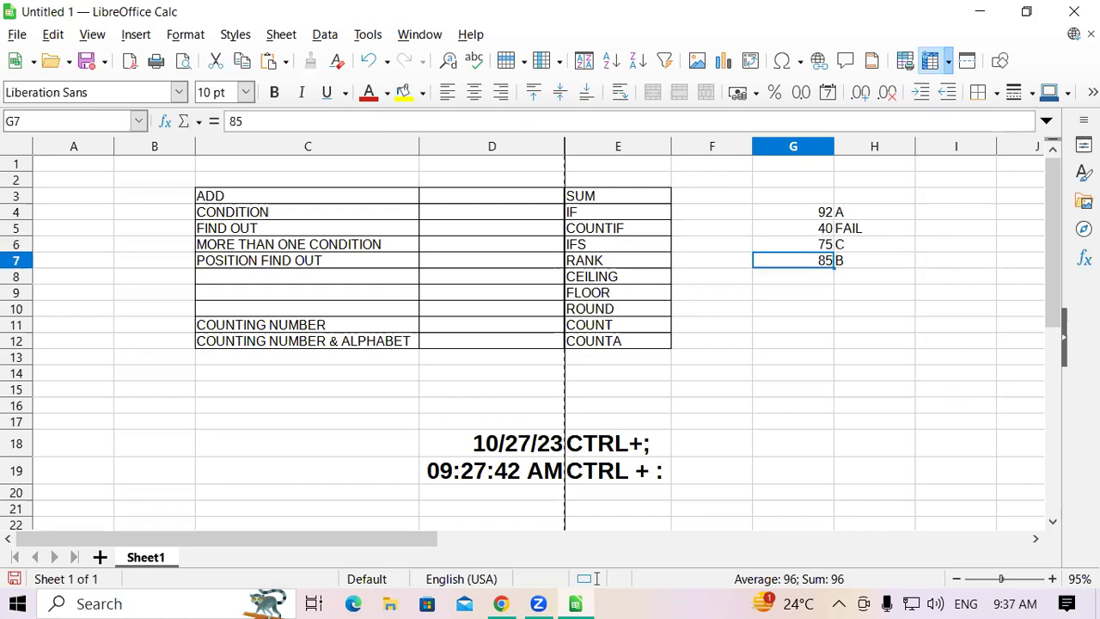
{"action": "type", "text": "82"}
{"action": "key", "text": "Return"}
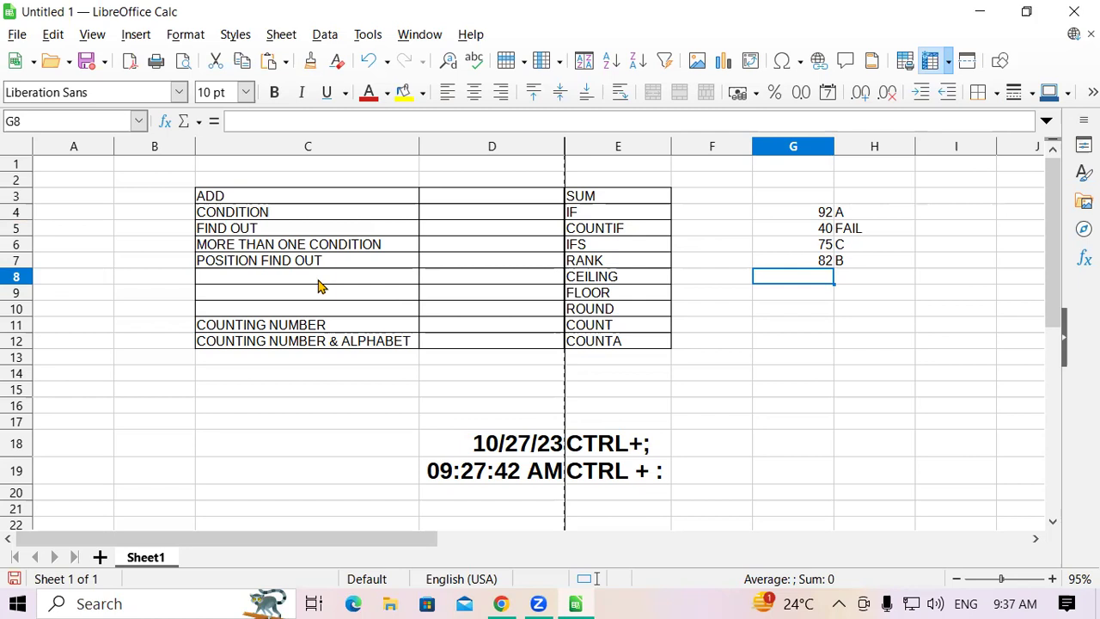
{"action": "left_click", "coordinate": [598, 250]}
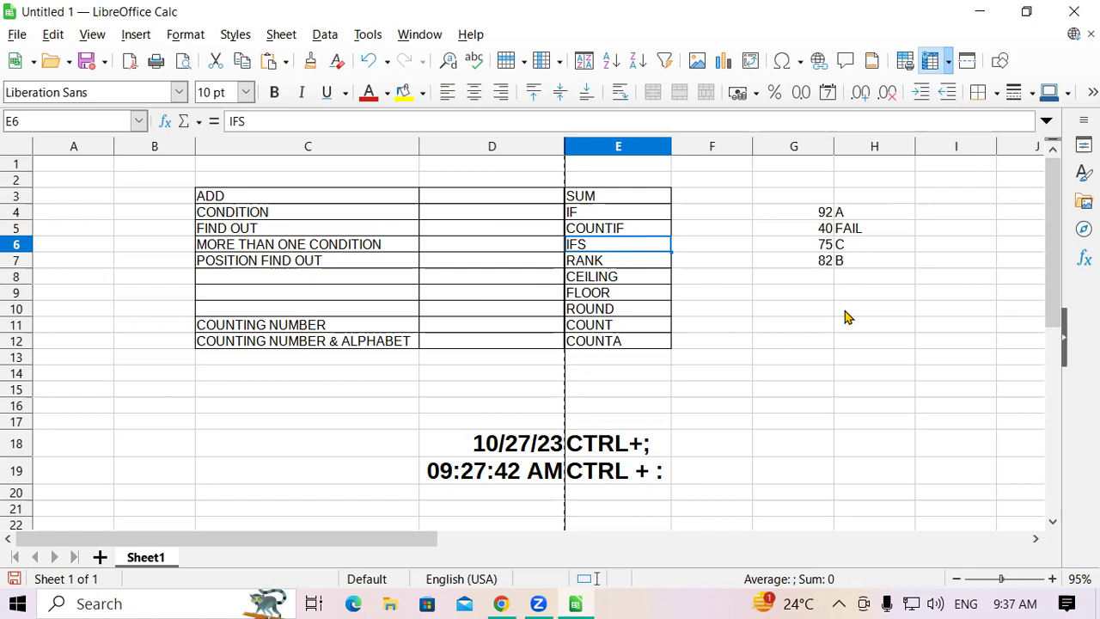
{"action": "left_click", "coordinate": [337, 233]}
{"action": "left_click", "coordinate": [605, 232]}
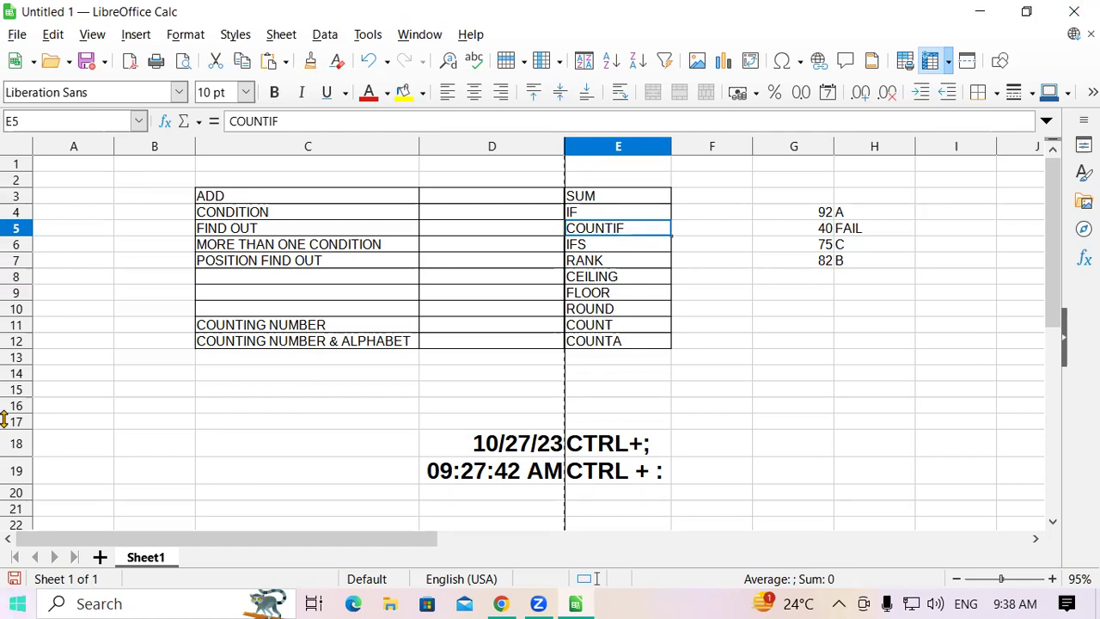
Step: Enter 1 and 2 in G11 and G12, and fill the number series down to 5 in G15
{"action": "left_click", "coordinate": [776, 329]}
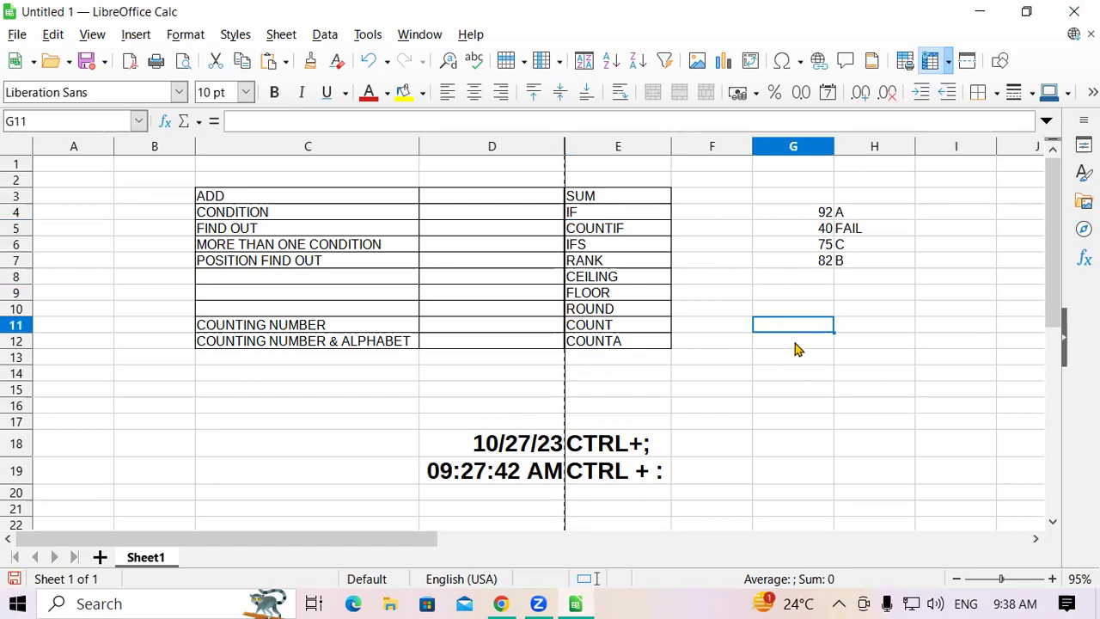
{"action": "type", "text": "1"}
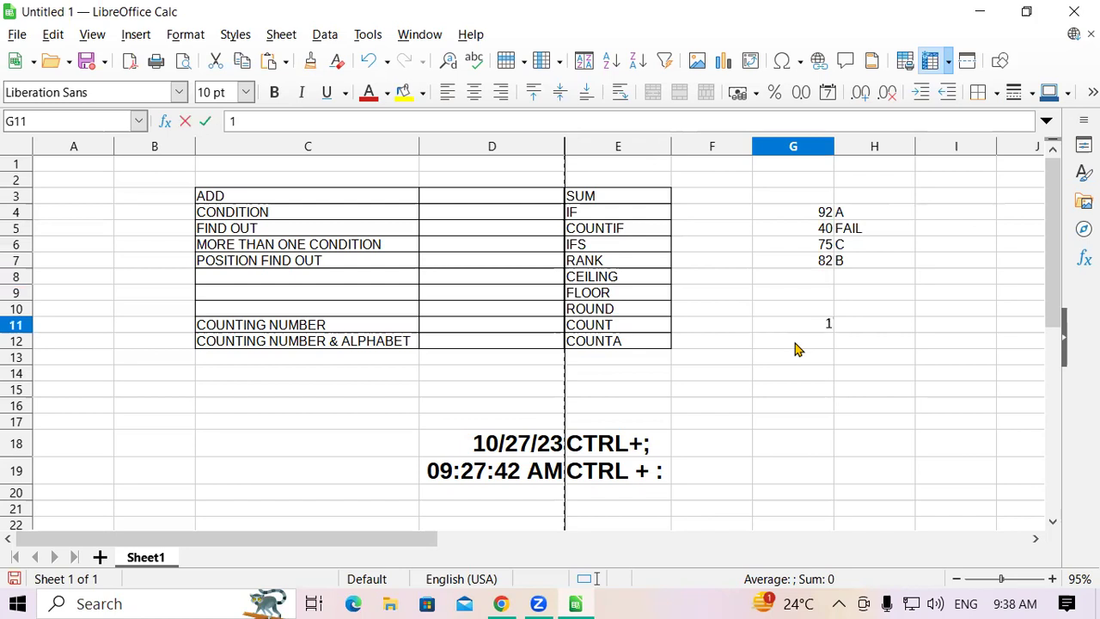
{"action": "key", "text": "Return"}
{"action": "type", "text": "2"}
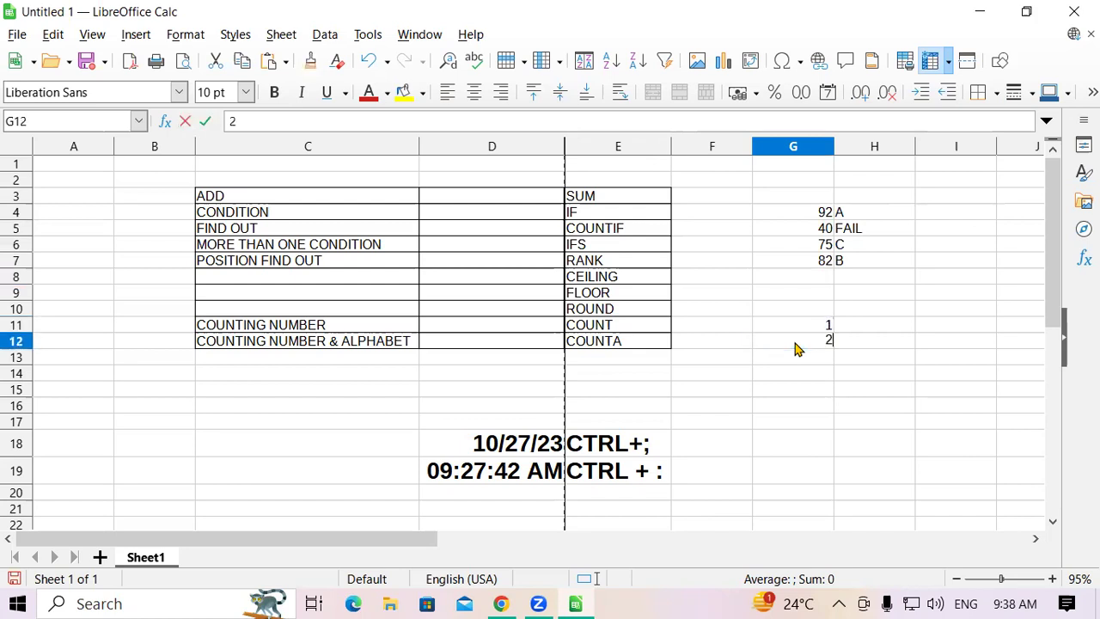
{"action": "key", "text": "Return"}
{"action": "left_click_drag", "start_coordinate": [828, 326], "coordinate": [826, 402]}
Step: Enter MALE, FEMALE, FEMALE, MALE and MALE in cells H11 through H15 beside the numbers
{"action": "left_click", "coordinate": [860, 327]}
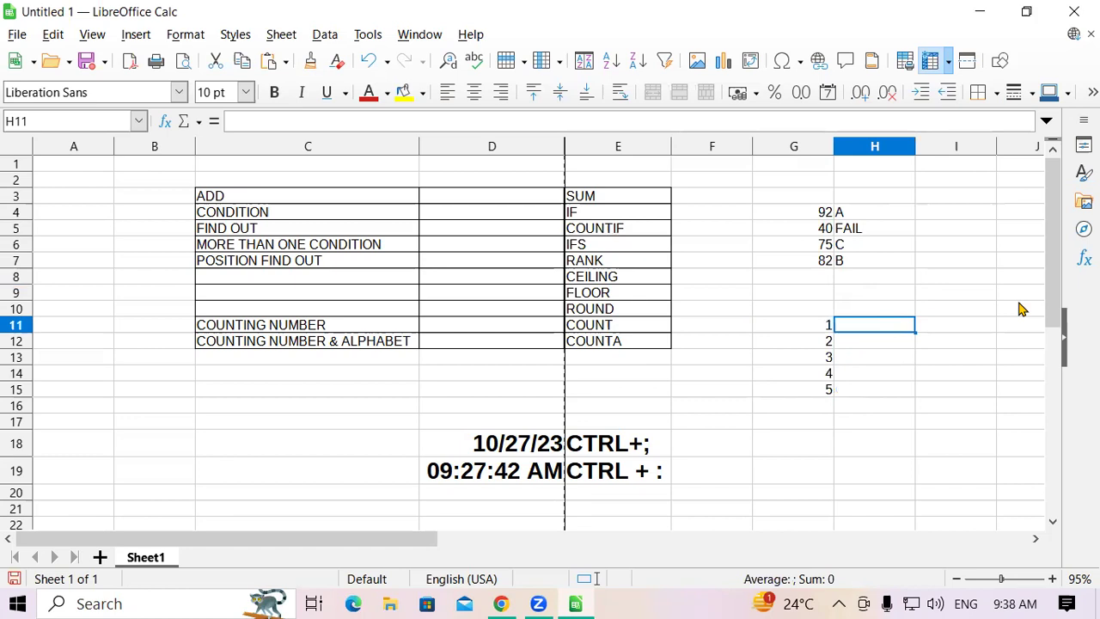
{"action": "type", "text": "MALE"}
{"action": "key", "text": "Return"}
{"action": "type", "text": "FEMALE"}
{"action": "key", "text": "Return"}
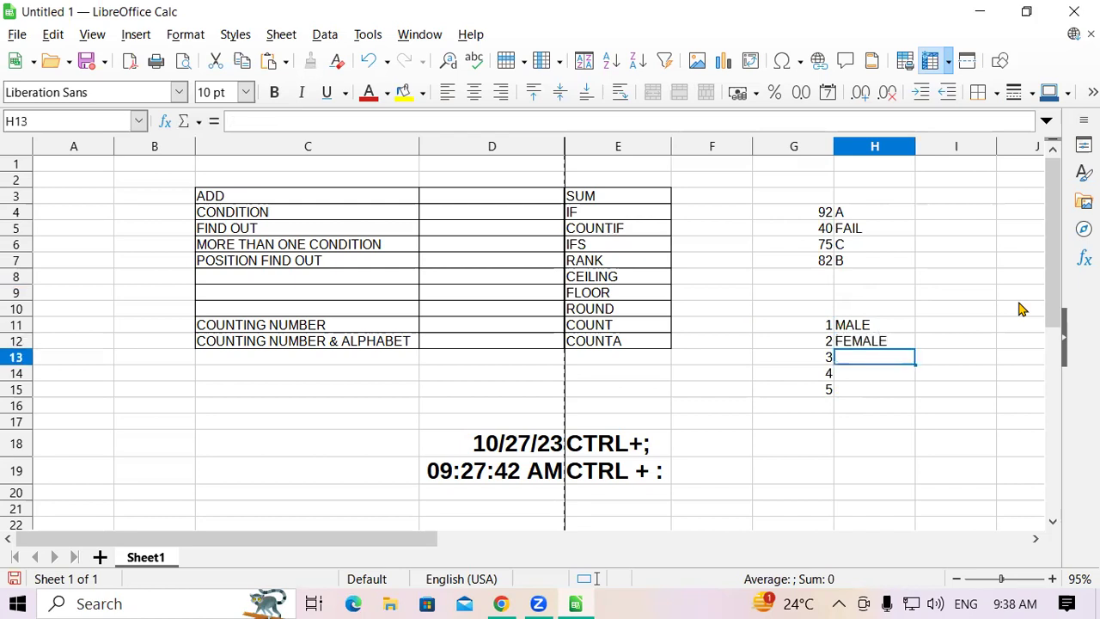
{"action": "type", "text": "F"}
{"action": "key", "text": "Return"}
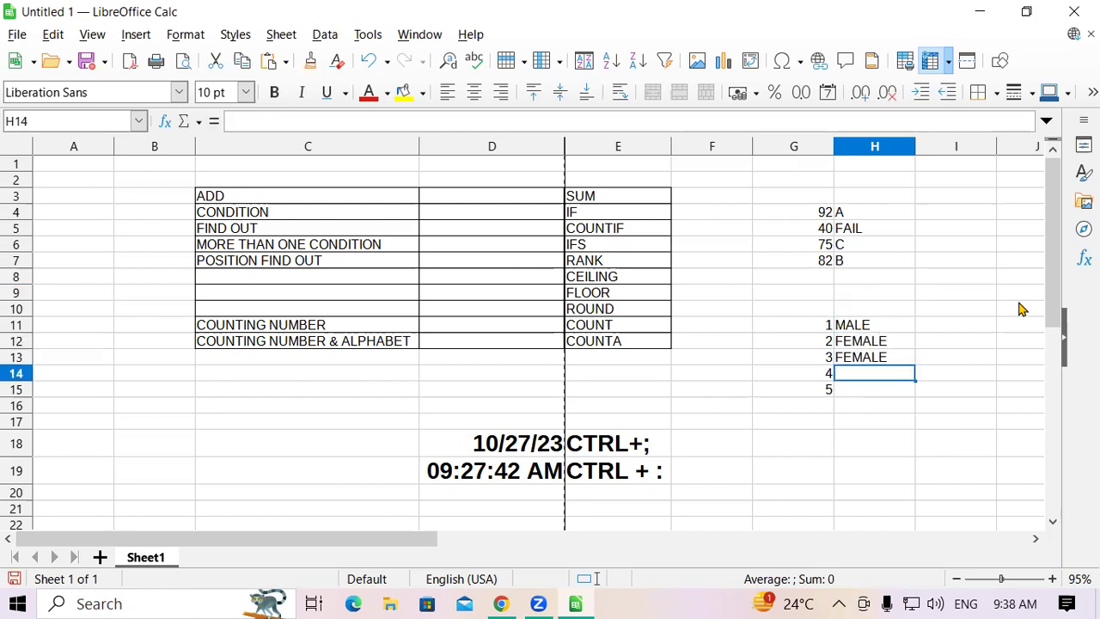
{"action": "type", "text": "M"}
{"action": "key", "text": "Return"}
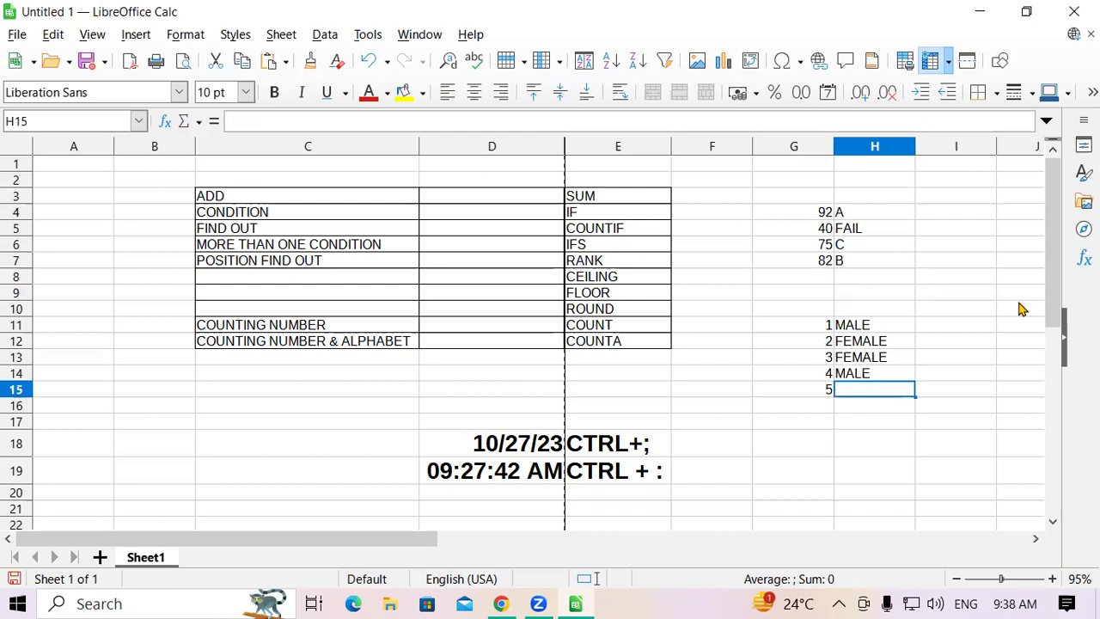
{"action": "type", "text": "M"}
{"action": "key", "text": "Return"}
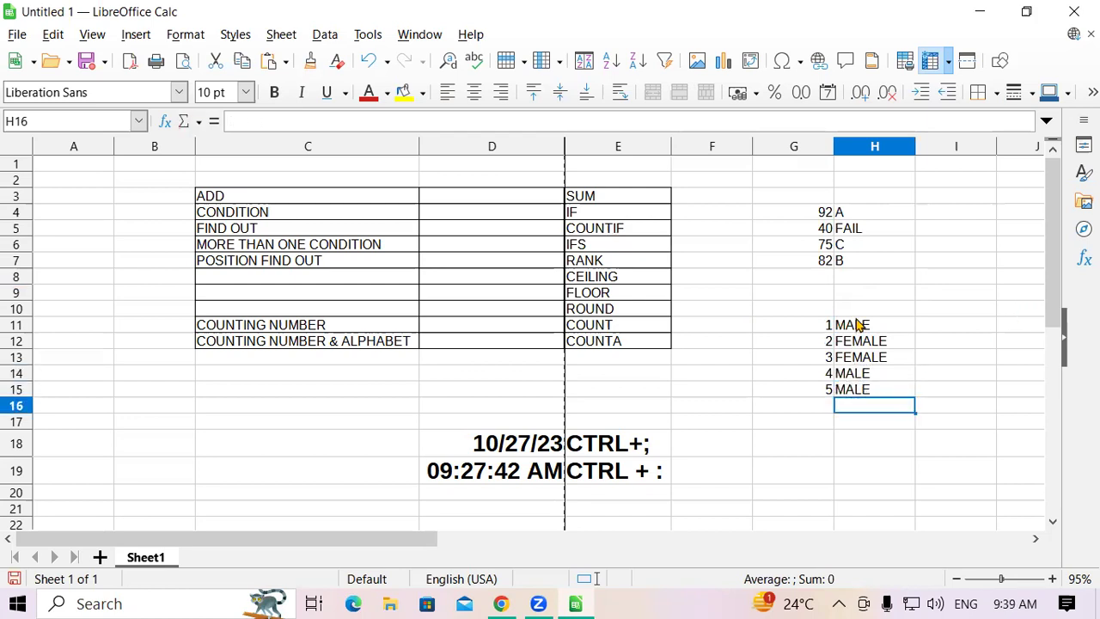
{"action": "left_click", "coordinate": [957, 327]}
{"action": "type", "text": "=C"}
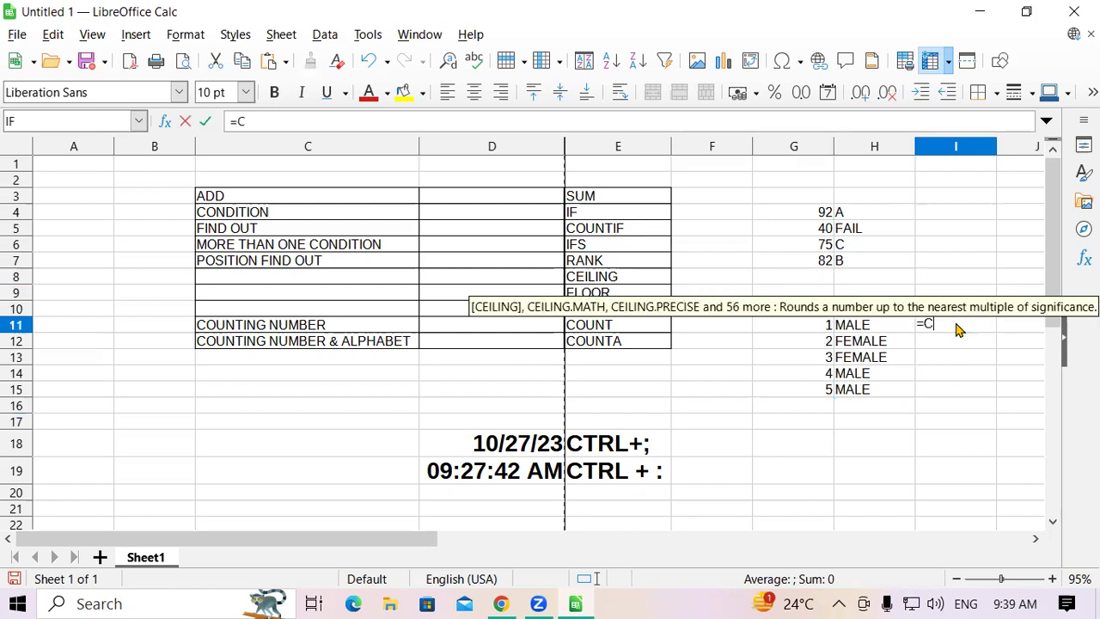
{"action": "type", "text": "OUNTI"}
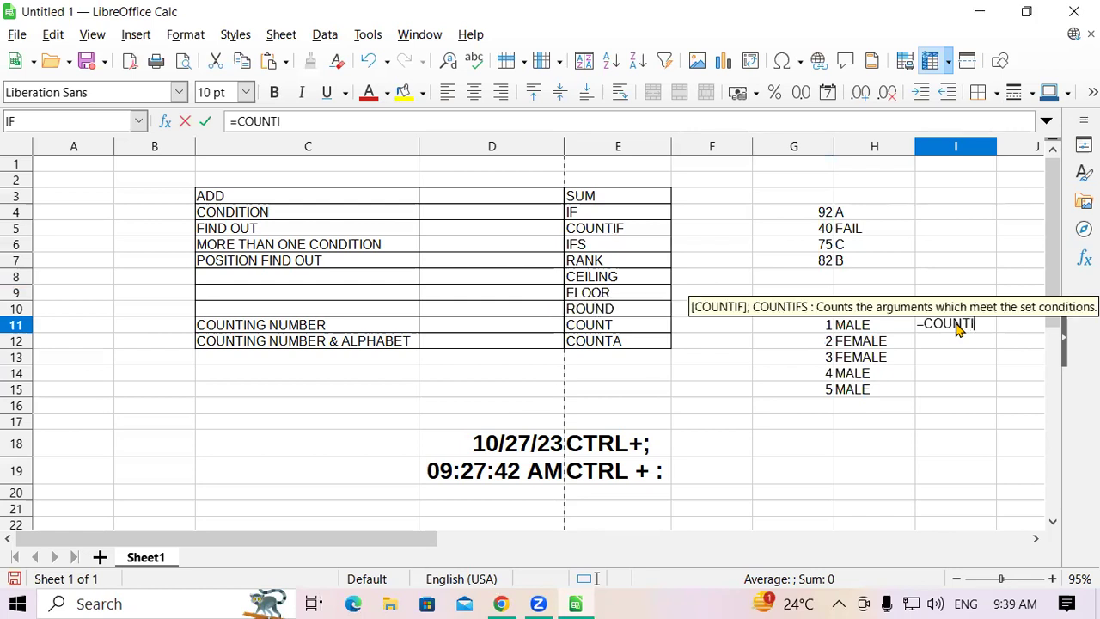
{"action": "key", "text": "BackSpace"}
{"action": "key", "text": "BackSpace"}
{"action": "key", "text": "BackSpace"}
{"action": "key", "text": "BackSpace"}
{"action": "key", "text": "BackSpace"}
{"action": "key", "text": "BackSpace"}
{"action": "key", "text": "BackSpace"}
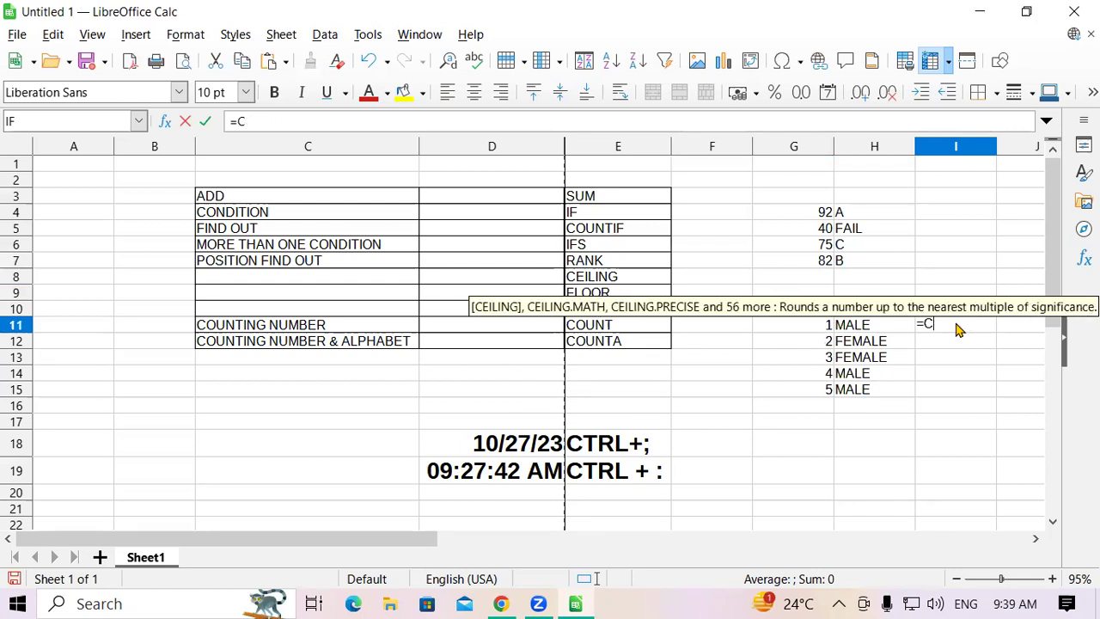
Step: Enter the label "NO' OF MALE" in cell G18
{"action": "left_click", "coordinate": [776, 444]}
{"action": "type", "text": "N"}
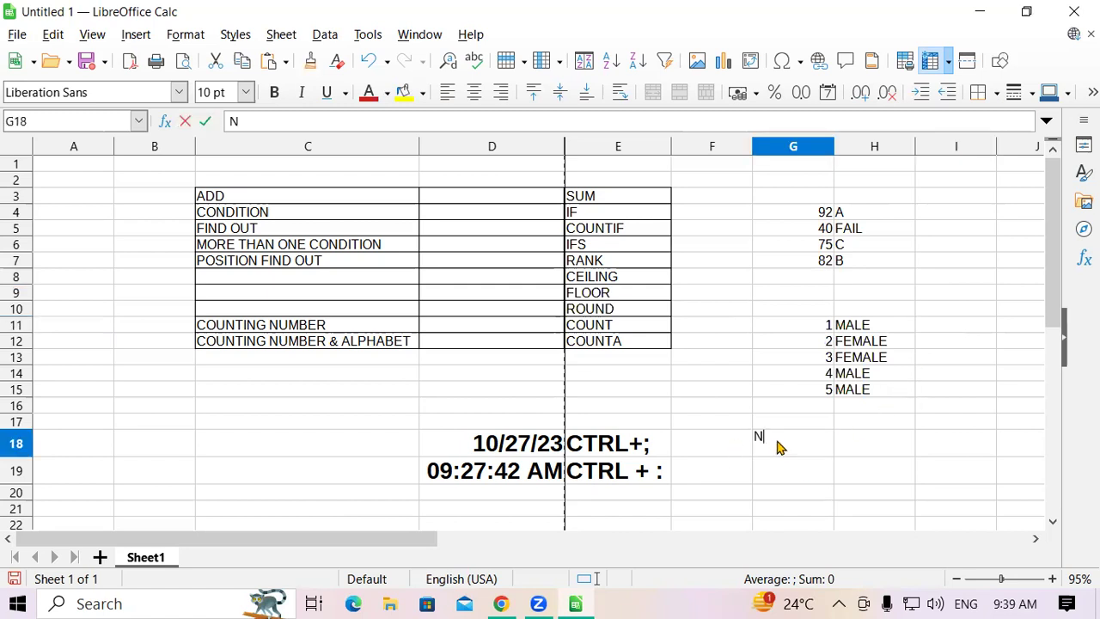
{"action": "type", "text": "O' OF MALE"}
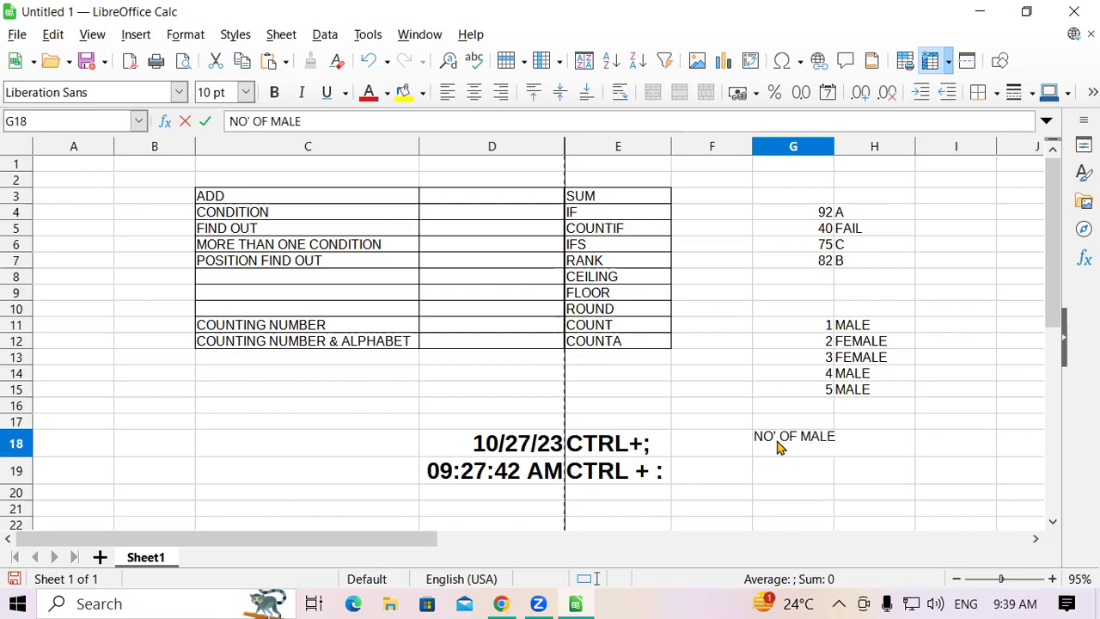
{"action": "key", "text": "Return"}
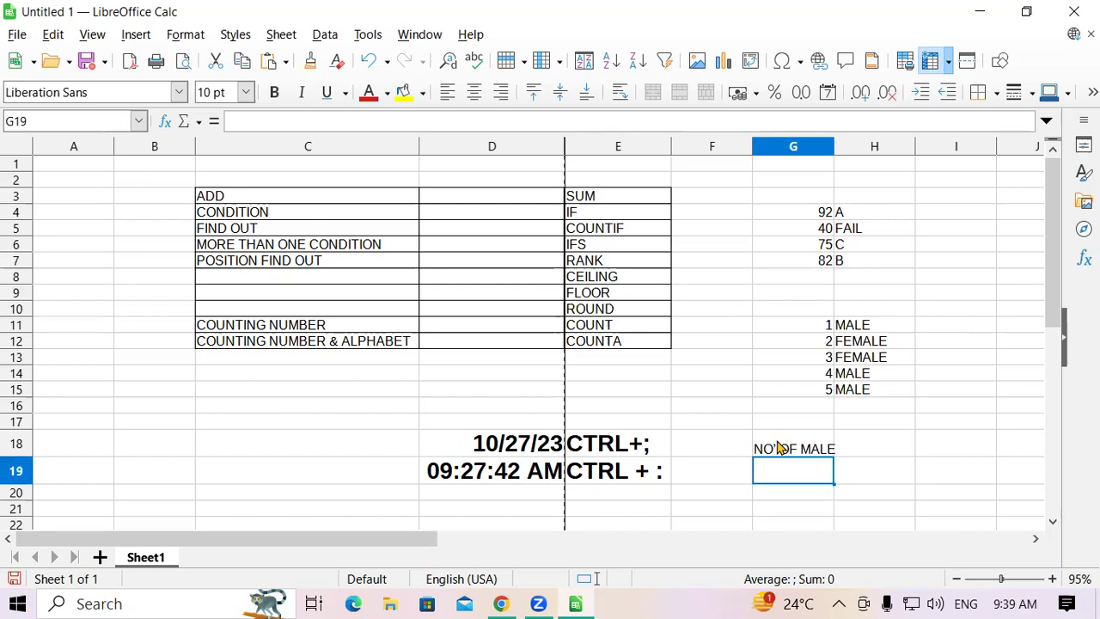
Step: Copy the G18 label to G19 and edit the copy to read "NO' OF FEMALE"
{"action": "left_click", "coordinate": [779, 447]}
{"action": "key", "text": "ctrl+c"}
{"action": "left_click", "coordinate": [771, 475]}
{"action": "key", "text": "ctrl+v"}
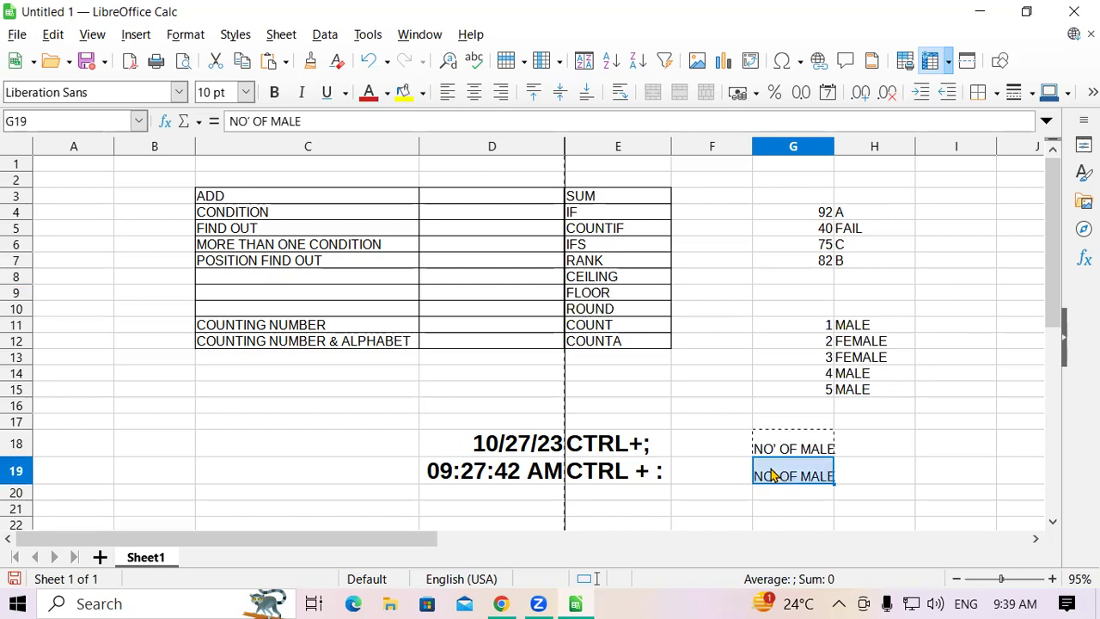
{"action": "double_click", "coordinate": [799, 478]}
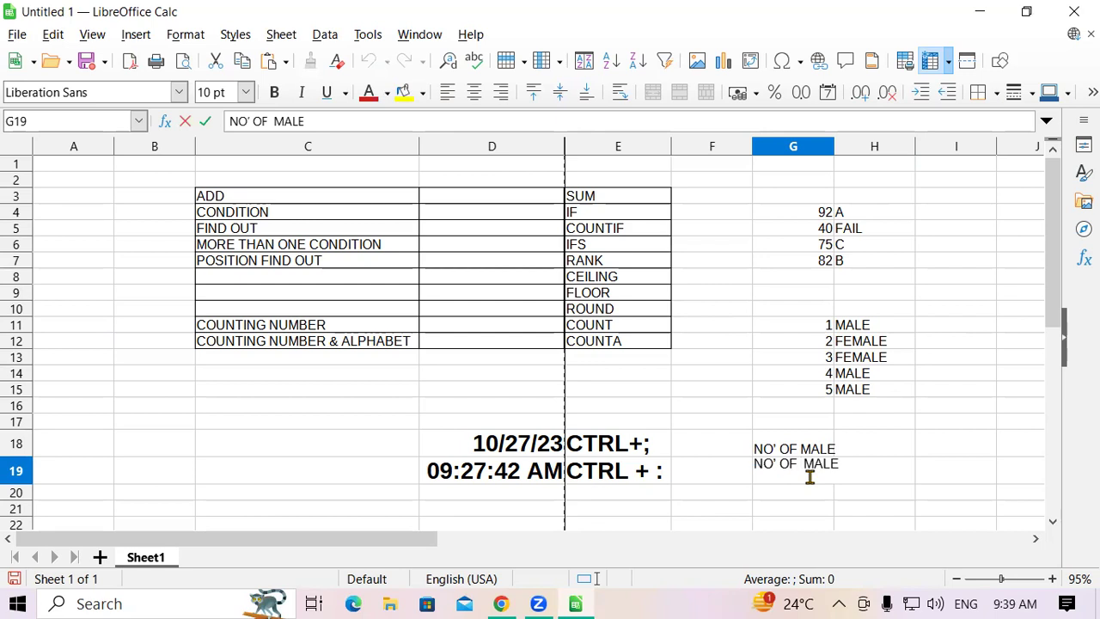
{"action": "type", "text": "FE"}
{"action": "key", "text": "BackSpace"}
{"action": "key", "text": "Delete"}
{"action": "type", "text": "E"}
{"action": "key", "text": "Return"}
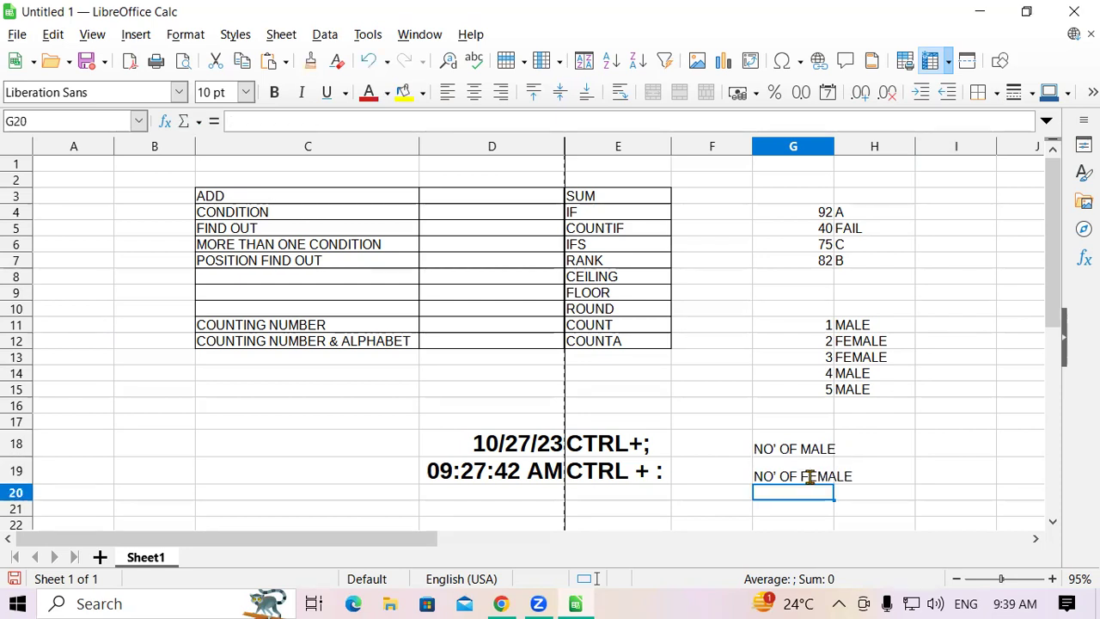
Step: Apply all inner and outer borders to G18:H19 and widen column G to fit the labels
{"action": "left_click", "coordinate": [777, 453]}
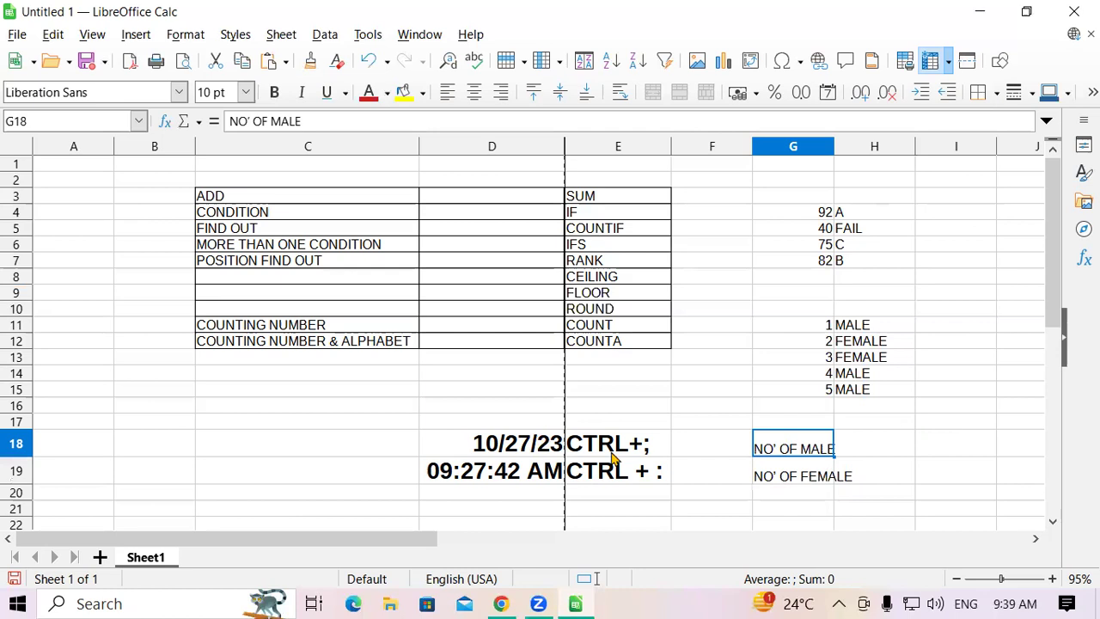
{"action": "left_click_drag", "start_coordinate": [813, 445], "coordinate": [885, 487]}
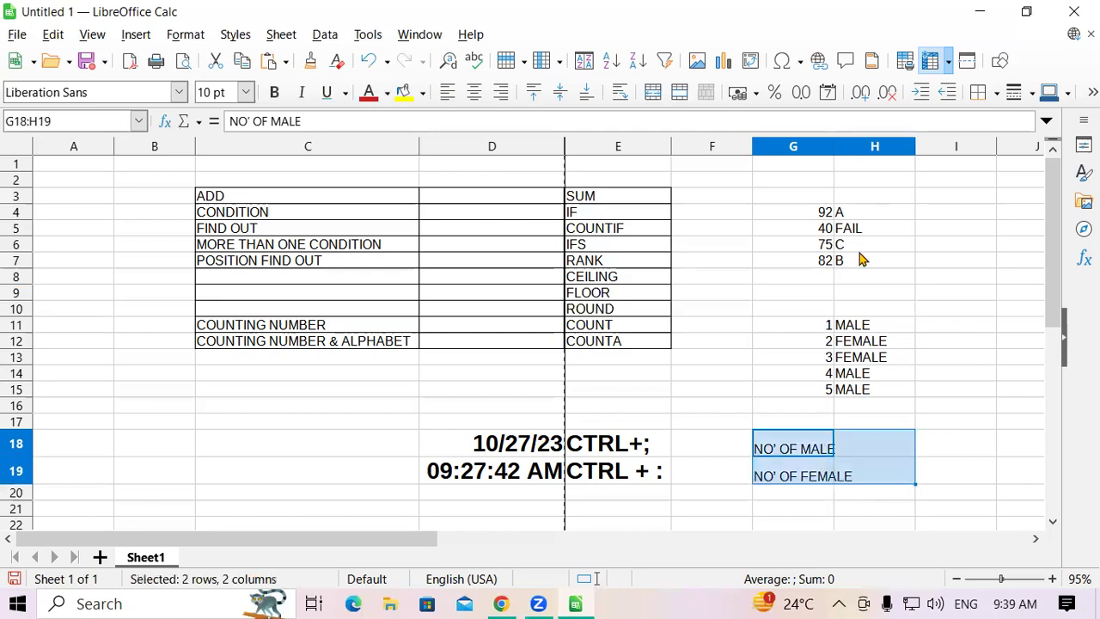
{"action": "left_click", "coordinate": [996, 92]}
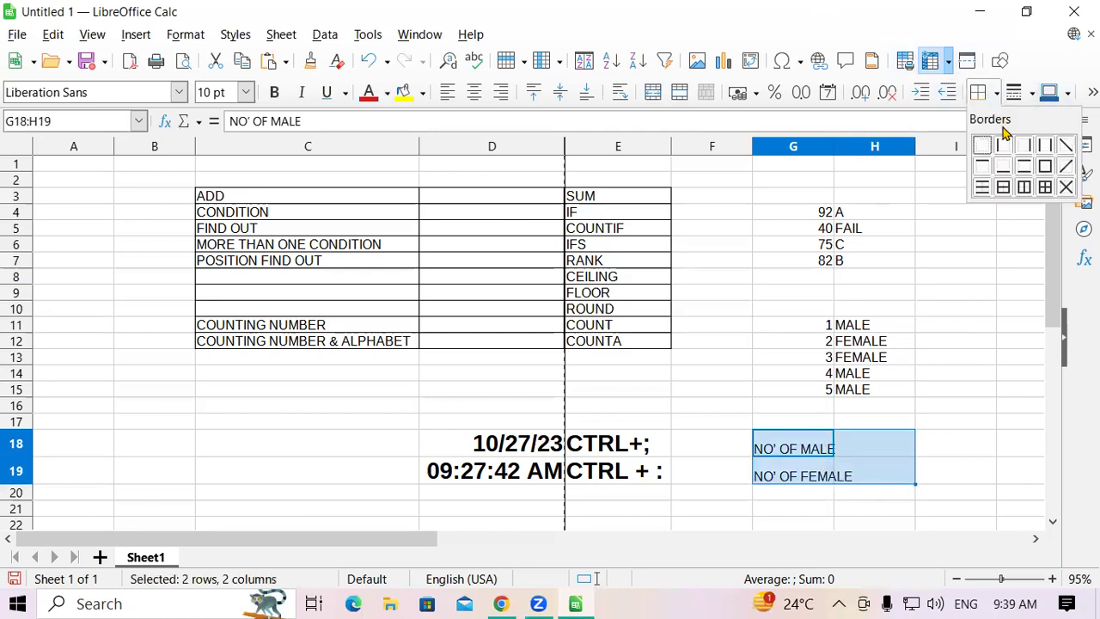
{"action": "left_click", "coordinate": [1024, 187]}
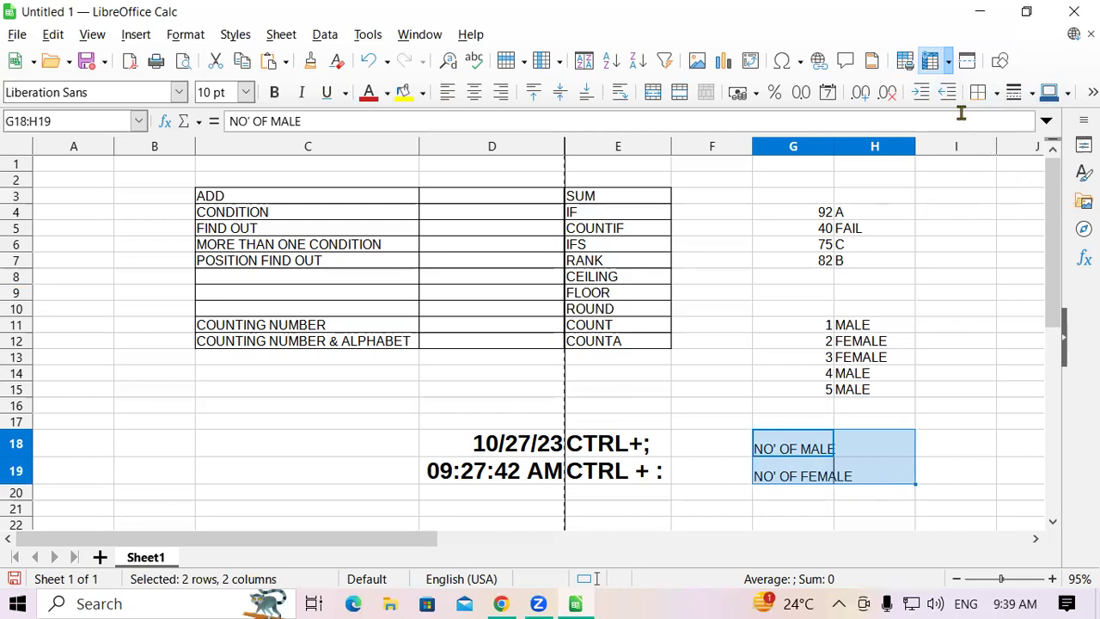
{"action": "left_click", "coordinate": [993, 93]}
{"action": "left_click", "coordinate": [1047, 186]}
{"action": "left_click", "coordinate": [975, 402]}
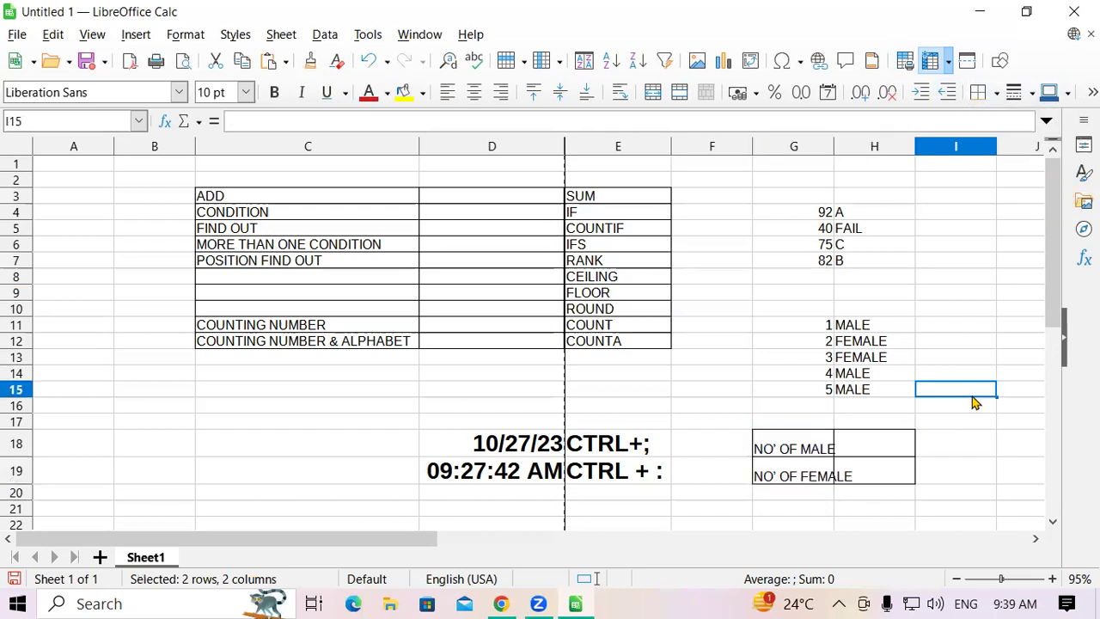
{"action": "left_click", "coordinate": [816, 148]}
{"action": "left_click_drag", "start_coordinate": [834, 149], "coordinate": [860, 148]}
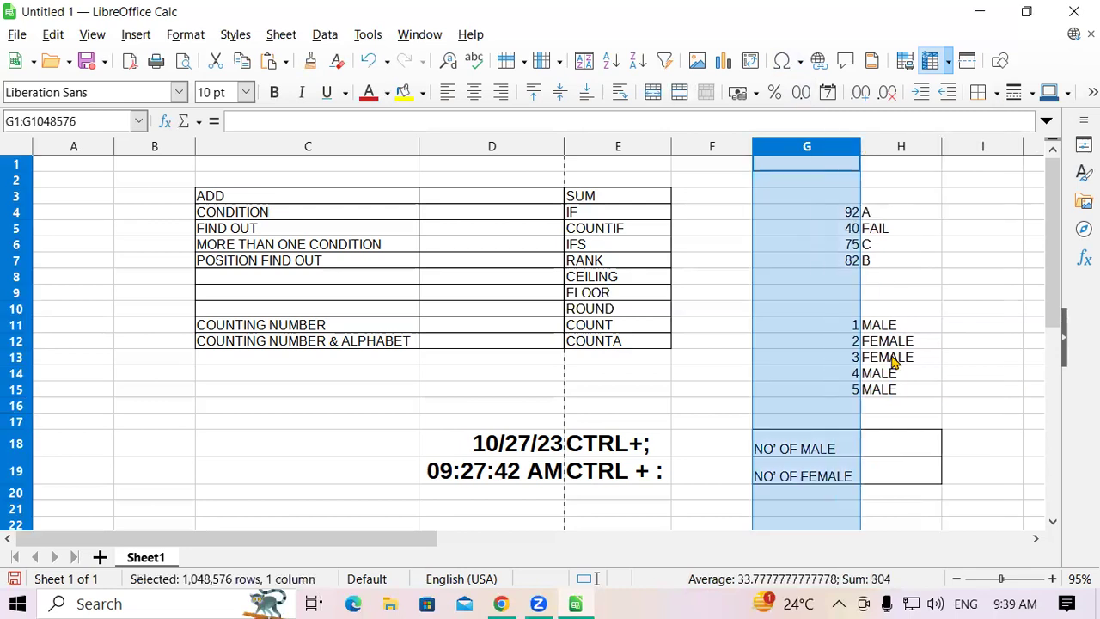
Step: Enter =COUNTIF(H11:H15,"MALE") in cell H18 to count the males
{"action": "left_click", "coordinate": [899, 438]}
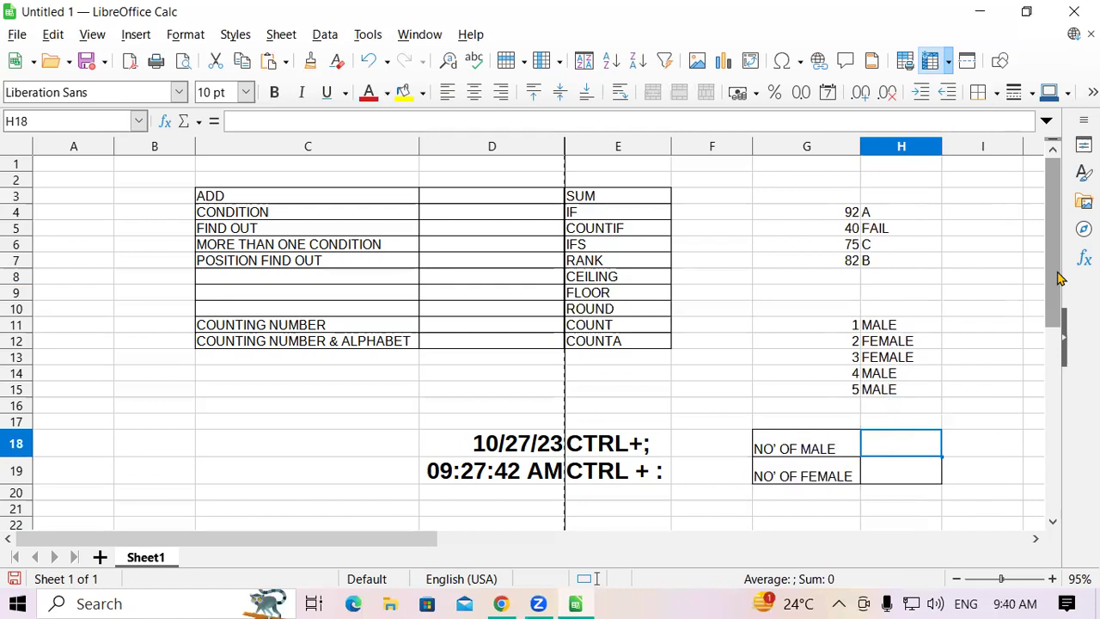
{"action": "type", "text": "="}
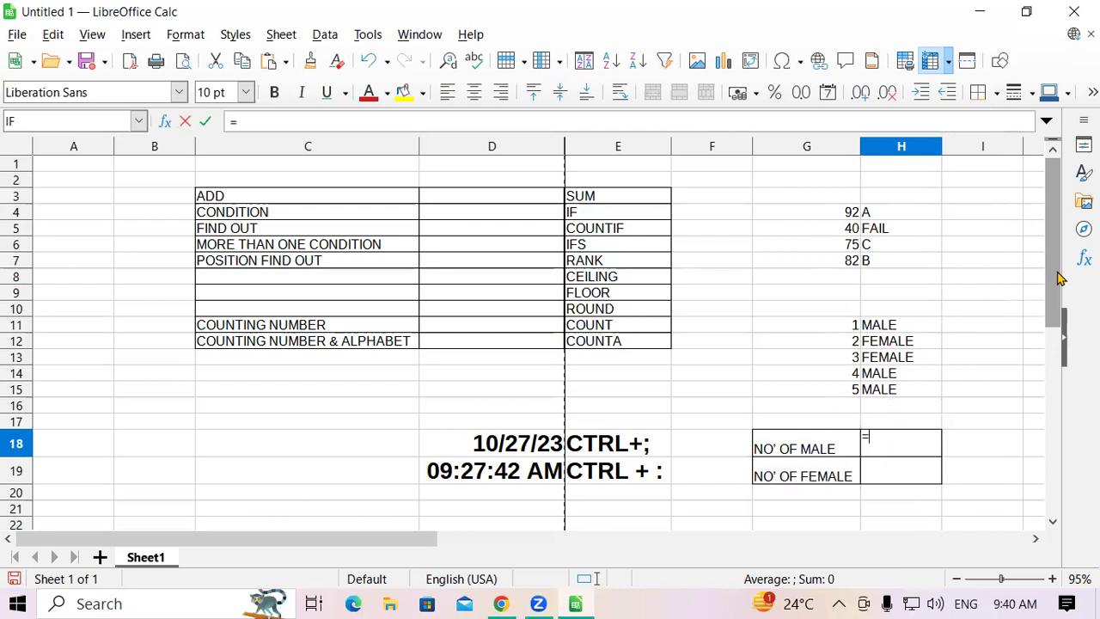
{"action": "type", "text": "COUNTIF"}
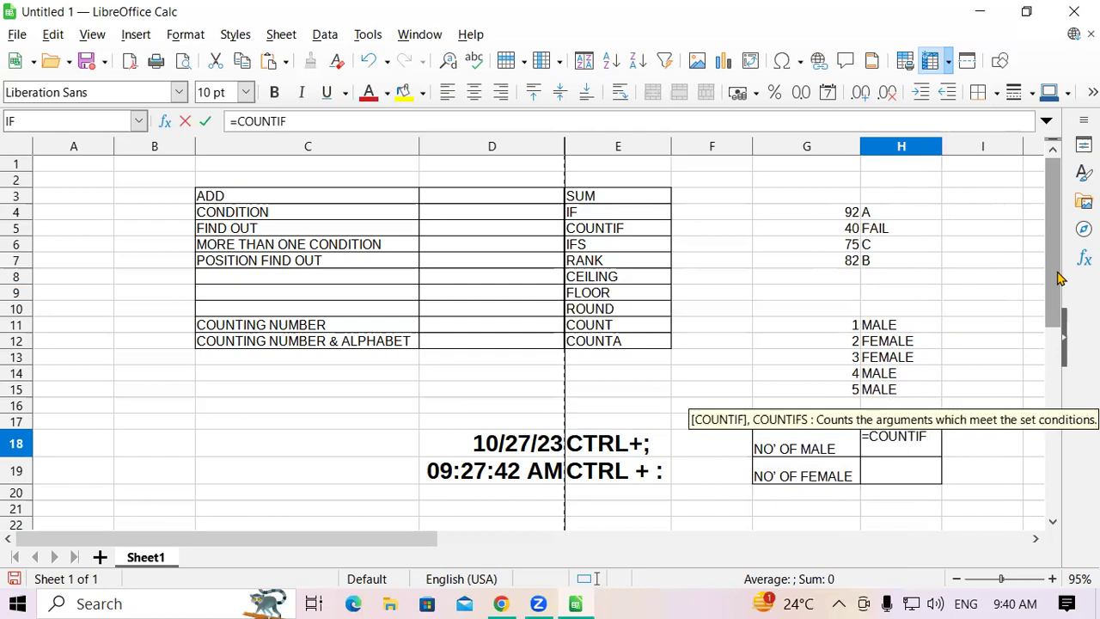
{"action": "type", "text": "("}
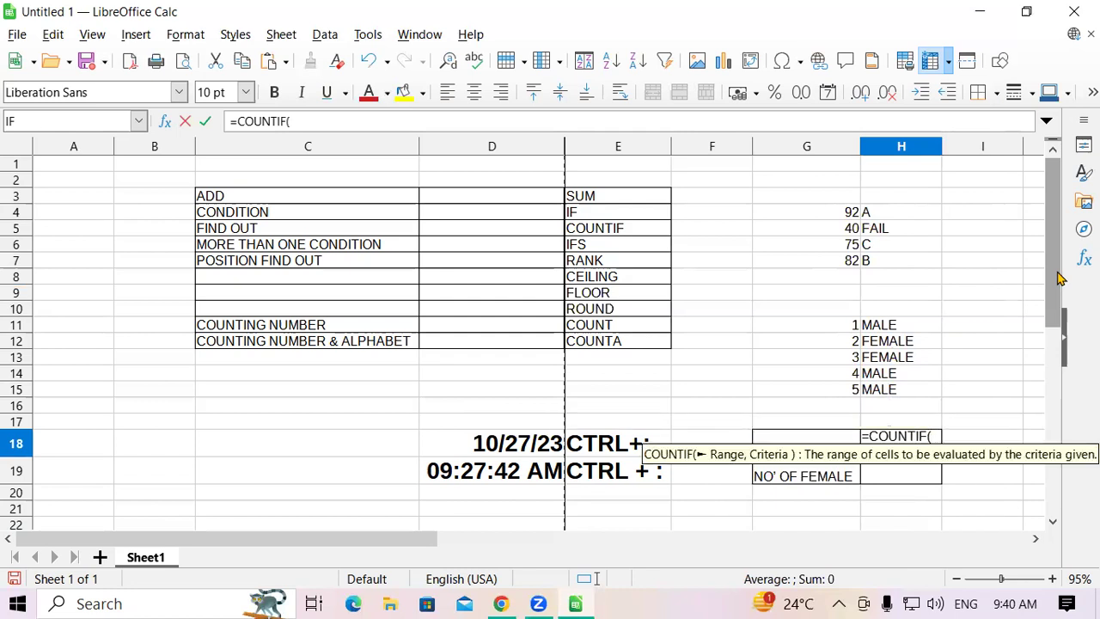
{"action": "left_click_drag", "start_coordinate": [878, 328], "coordinate": [881, 391]}
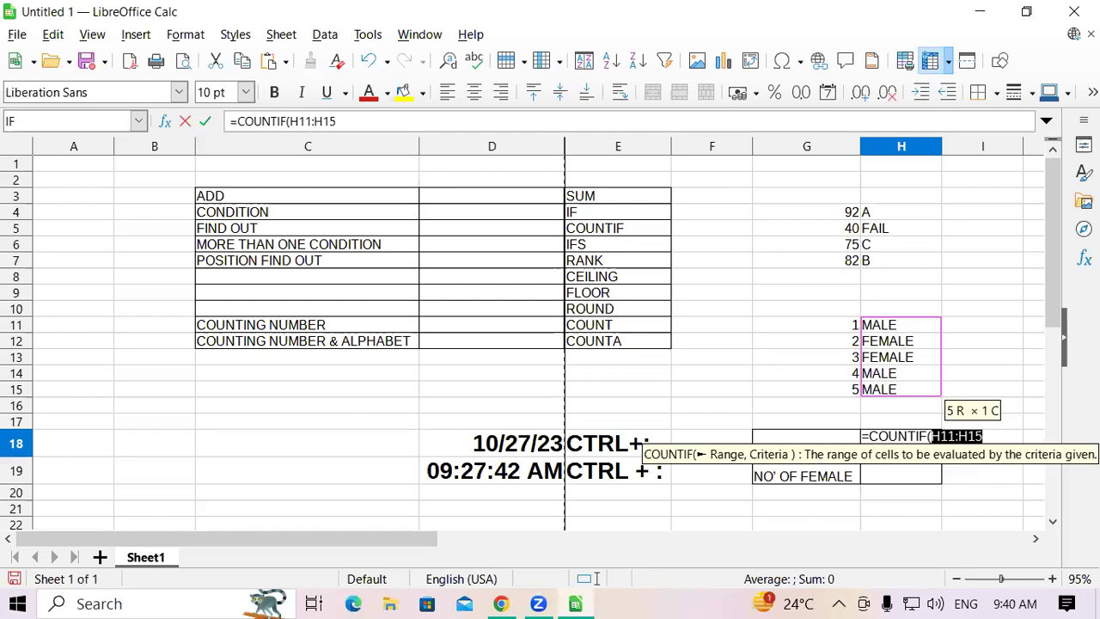
{"action": "type", "text": ","}
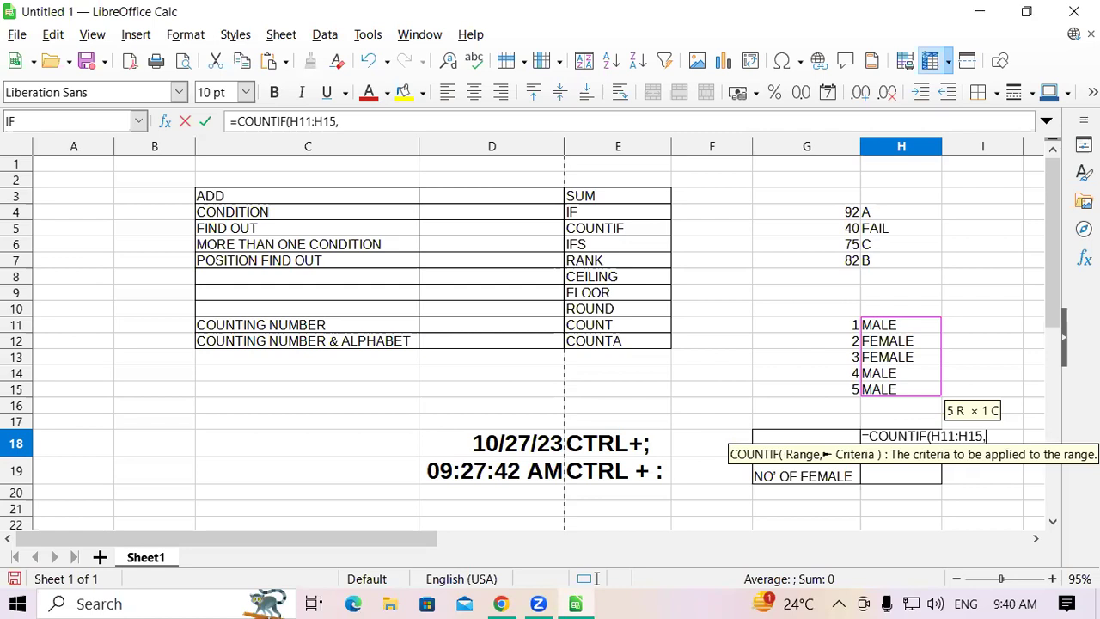
{"action": "type", "text": "\"MALE\")"}
{"action": "key", "text": "Return"}
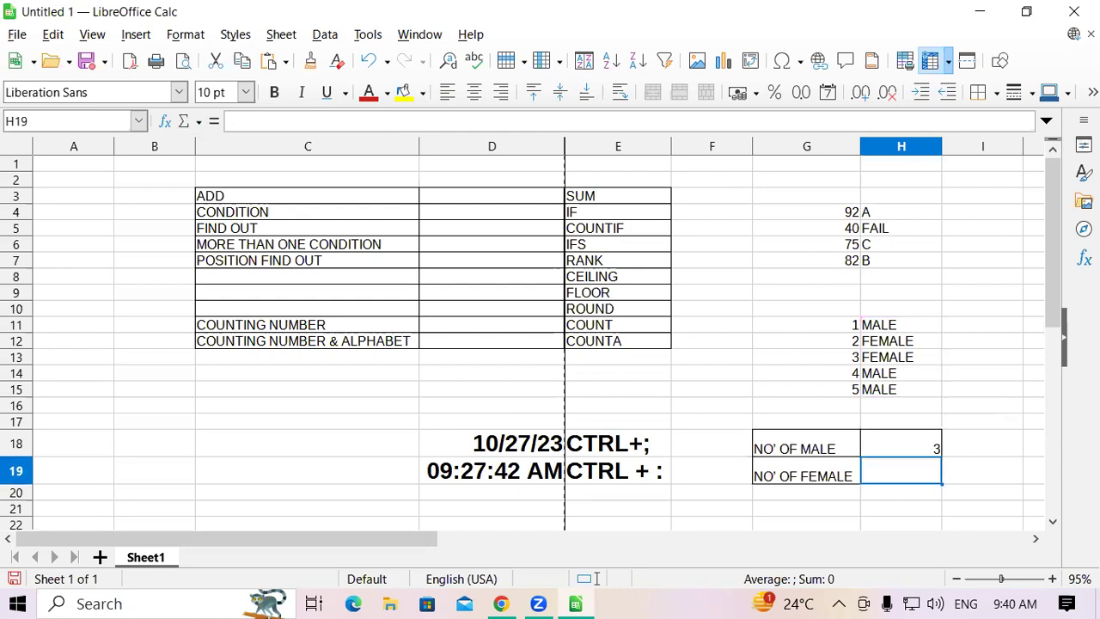
Step: Enter =COUNTIF(H11:H15,"FEMALE") in cell H19 to count the females
{"action": "type", "text": "=COU"}
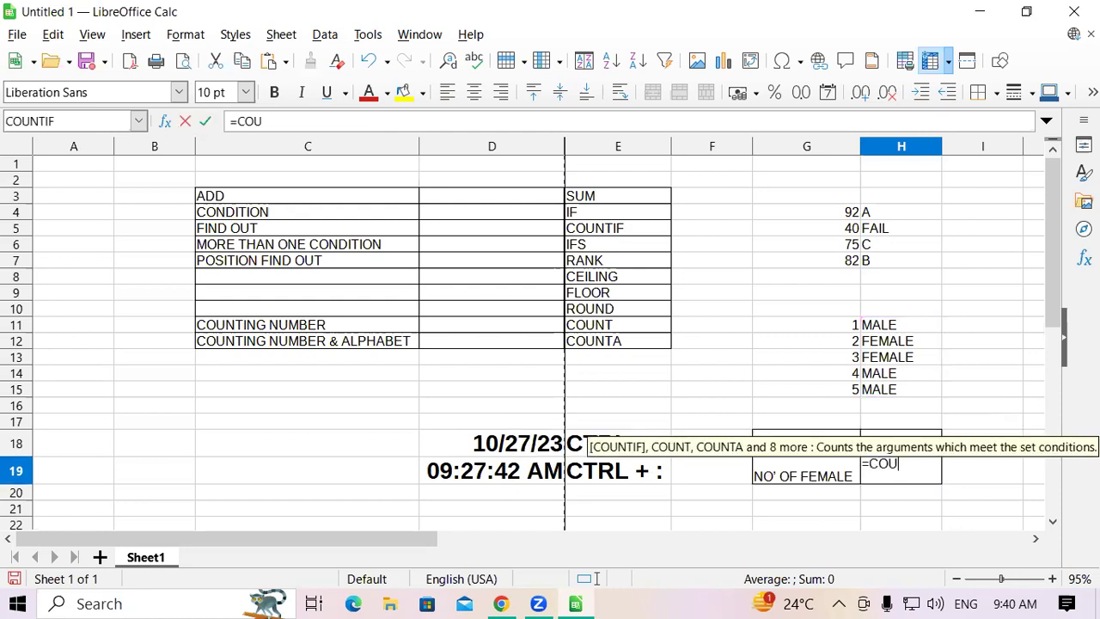
{"action": "type", "text": "NTIF"}
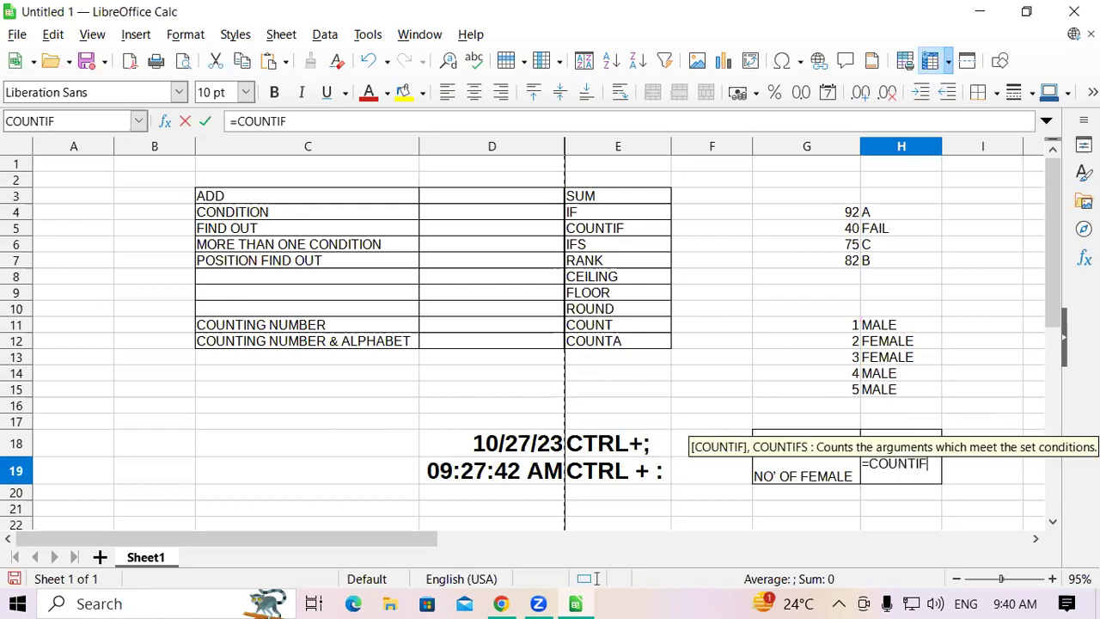
{"action": "type", "text": "("}
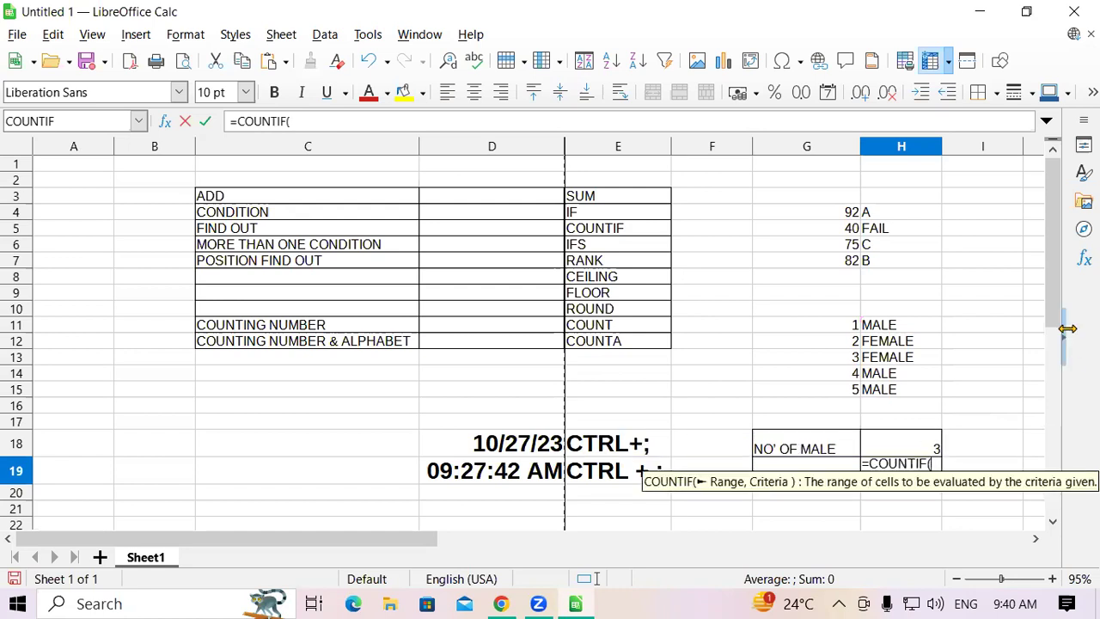
{"action": "left_click_drag", "start_coordinate": [891, 313], "coordinate": [911, 391]}
{"action": "type", "text": ","}
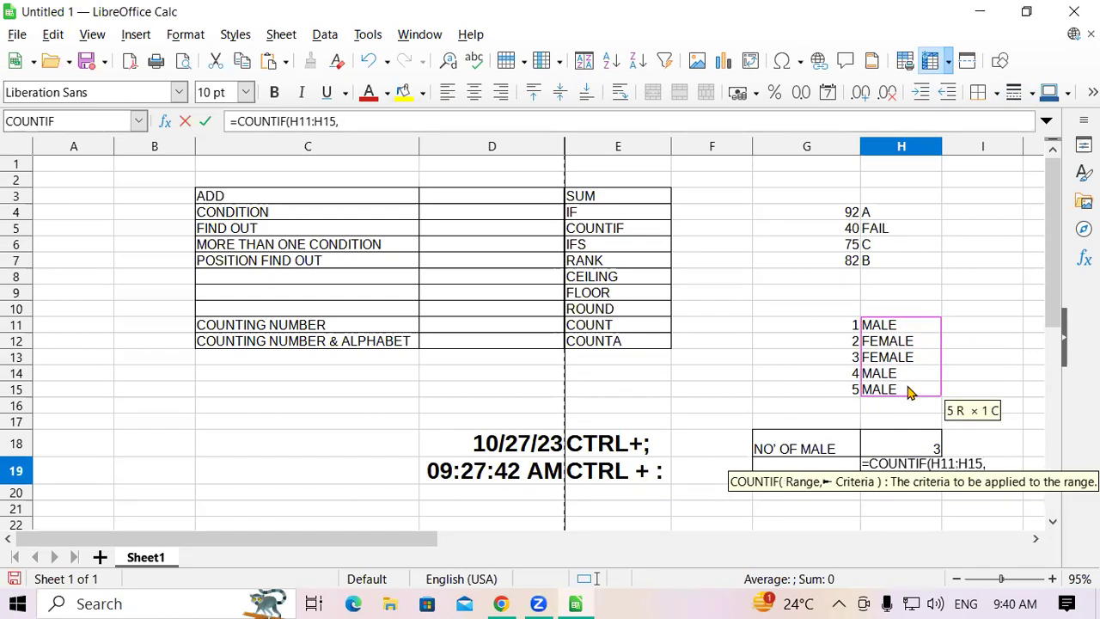
{"action": "type", "text": "\"FEMALE"}
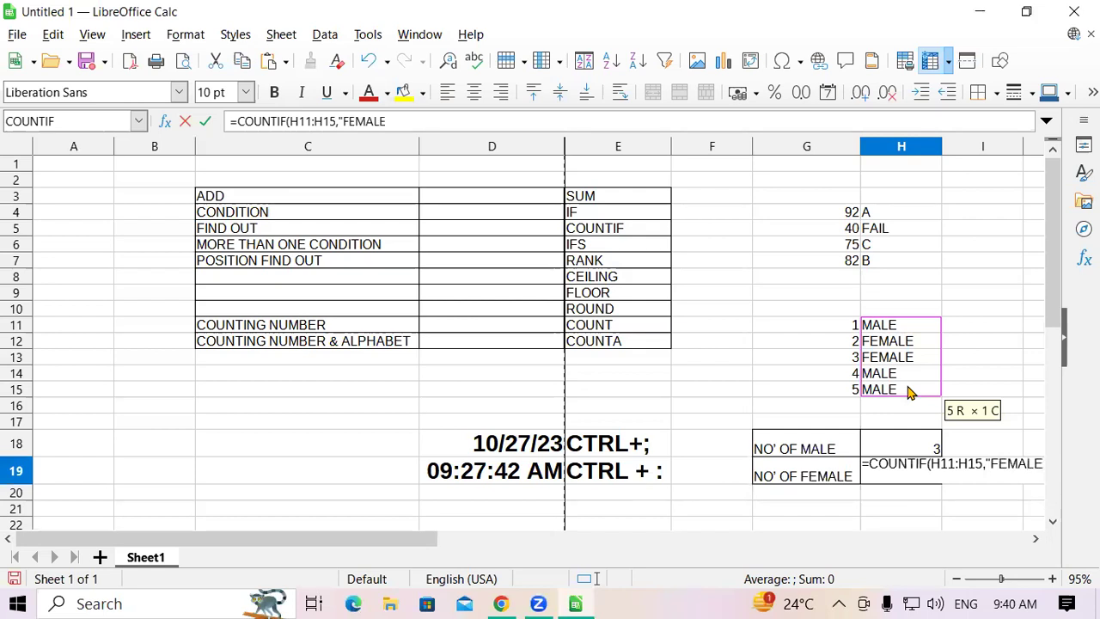
{"action": "type", "text": "\")"}
{"action": "key", "text": "Return"}
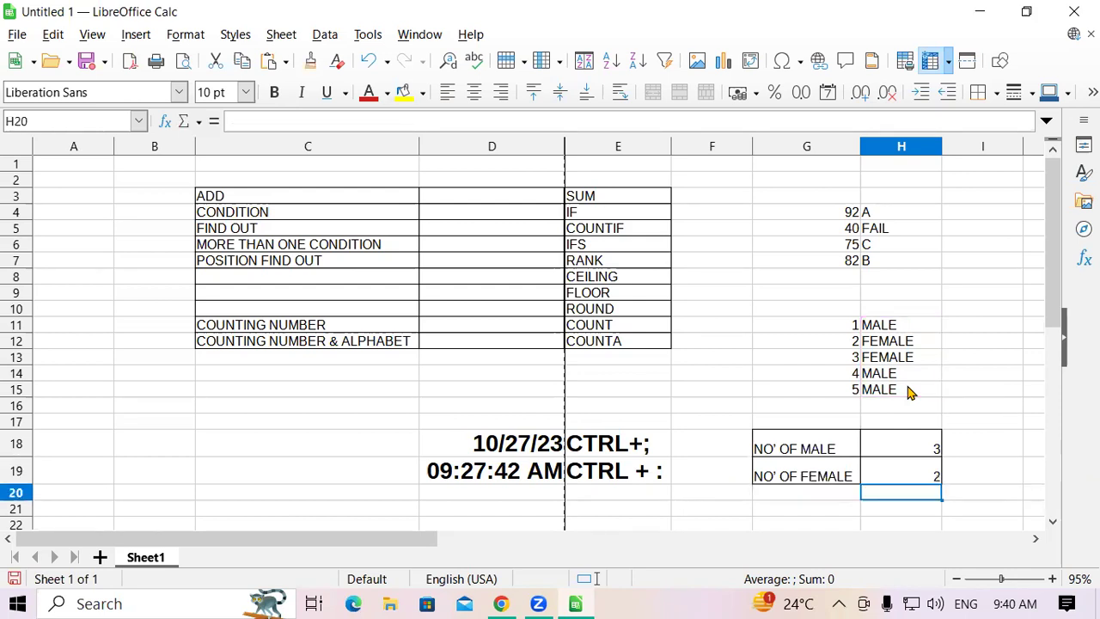
Step: Change the entry in cell H14 to FEMALE to test the COUNTIF formulas
{"action": "left_click", "coordinate": [916, 375]}
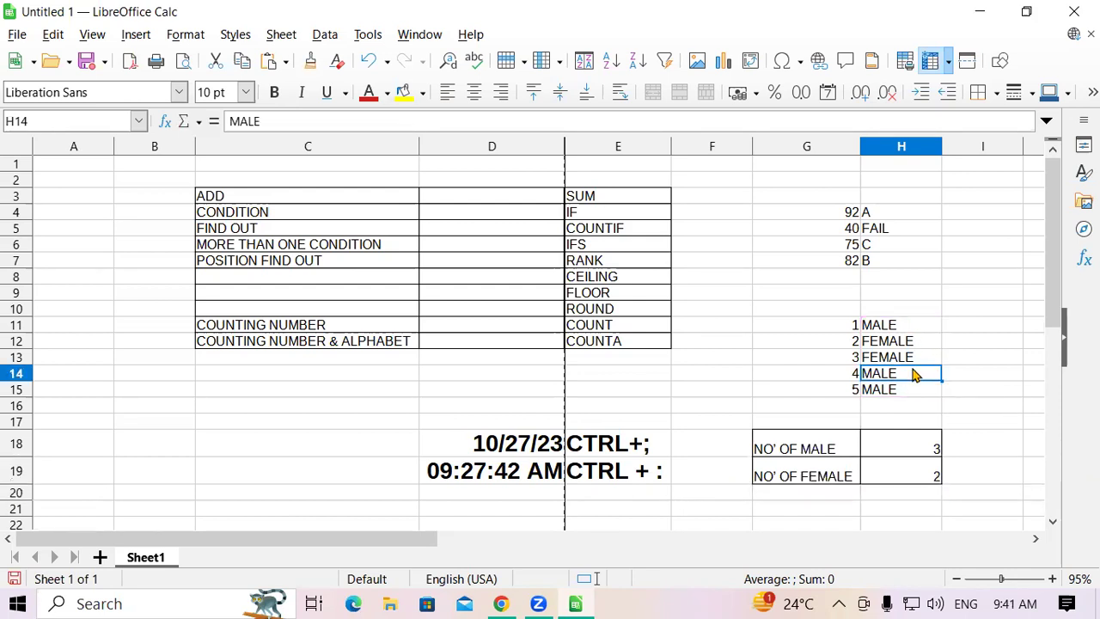
{"action": "type", "text": "F"}
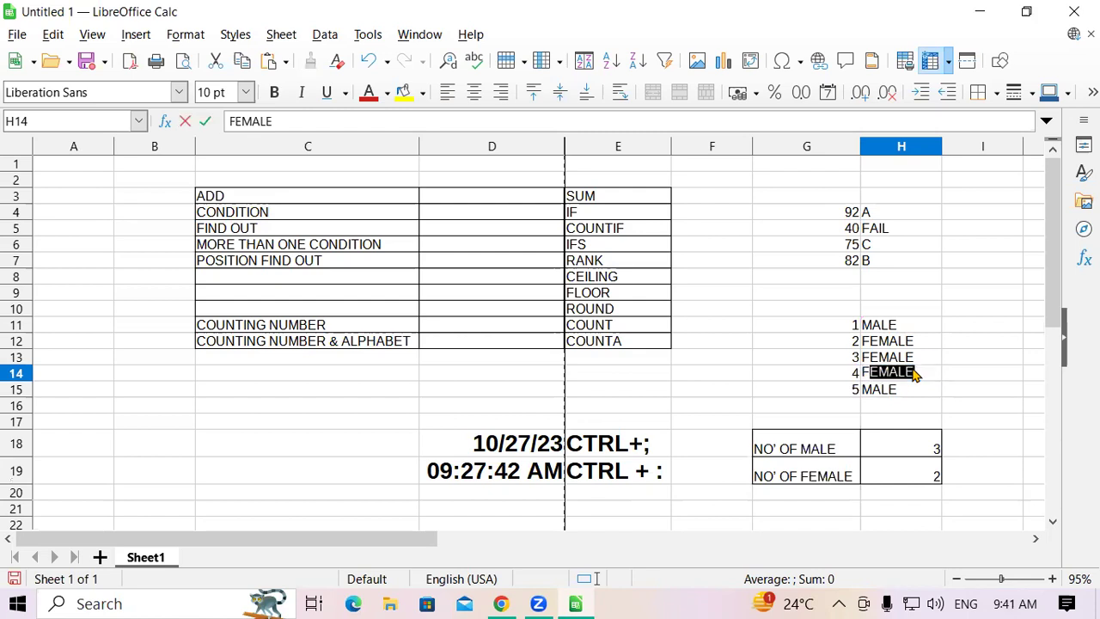
{"action": "key", "text": "Return"}
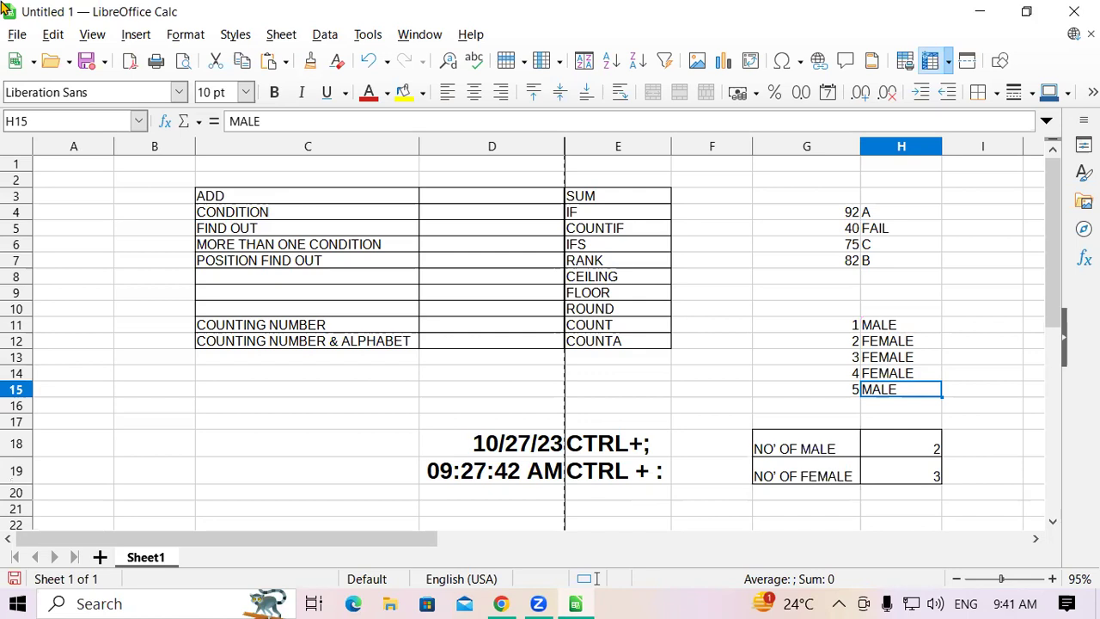
{"action": "left_click", "coordinate": [237, 199]}
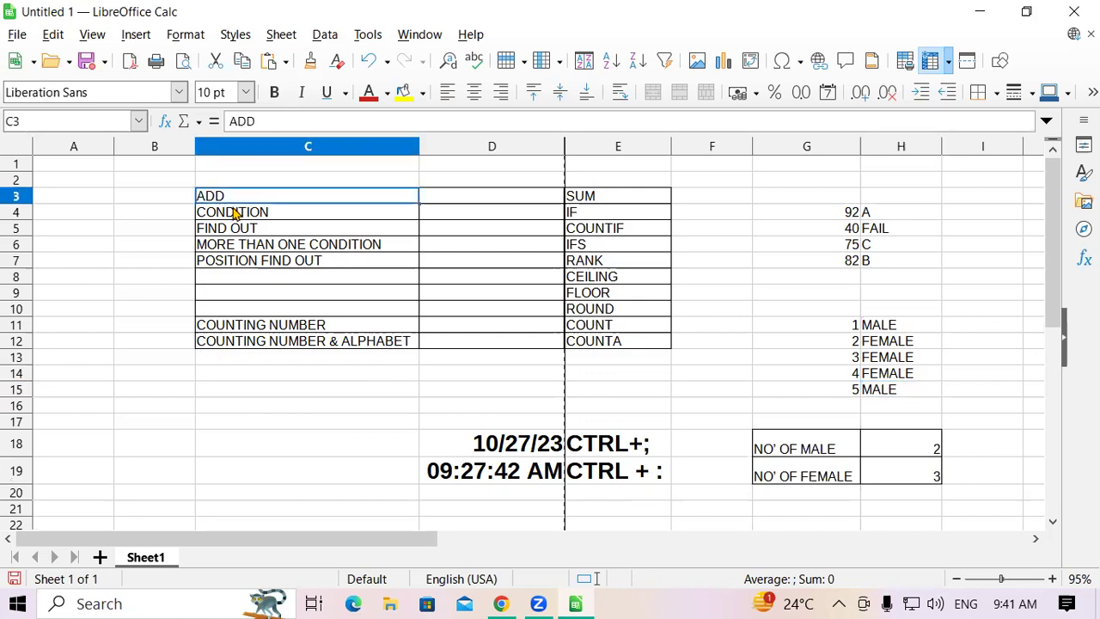
{"action": "left_click", "coordinate": [236, 214]}
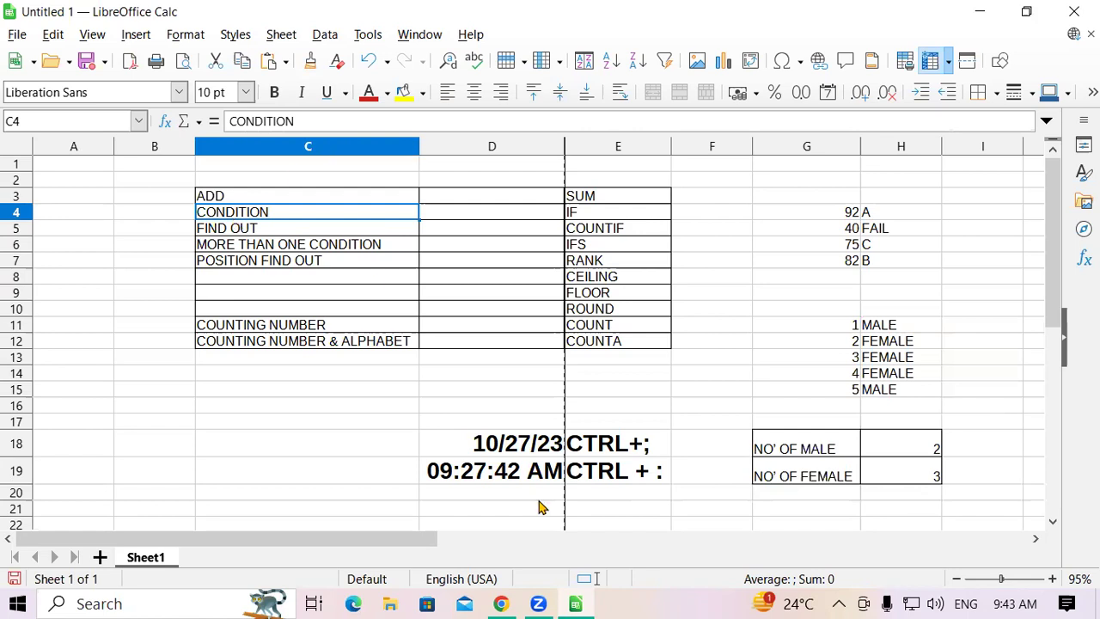
{"action": "left_click", "coordinate": [653, 247]}
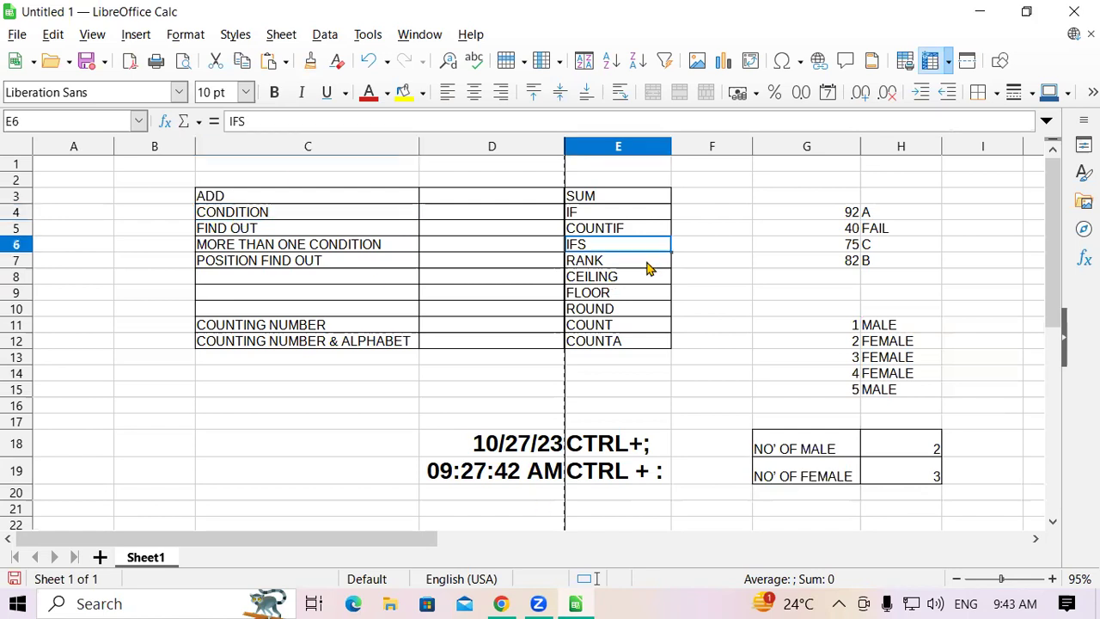
Step: Highlight the CEILING, FLOOR and ROUND cells E8:E10 with a yellow background
{"action": "left_click", "coordinate": [641, 276]}
{"action": "left_click_drag", "start_coordinate": [639, 290], "coordinate": [693, 310]}
{"action": "left_click", "coordinate": [406, 97]}
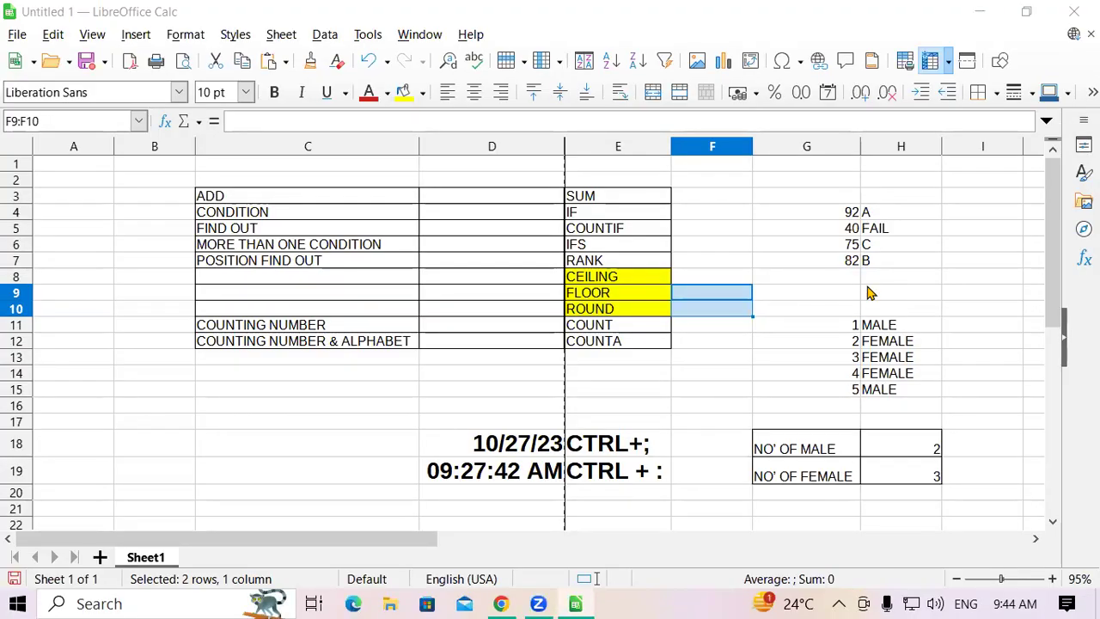
{"action": "left_click", "coordinate": [232, 198]}
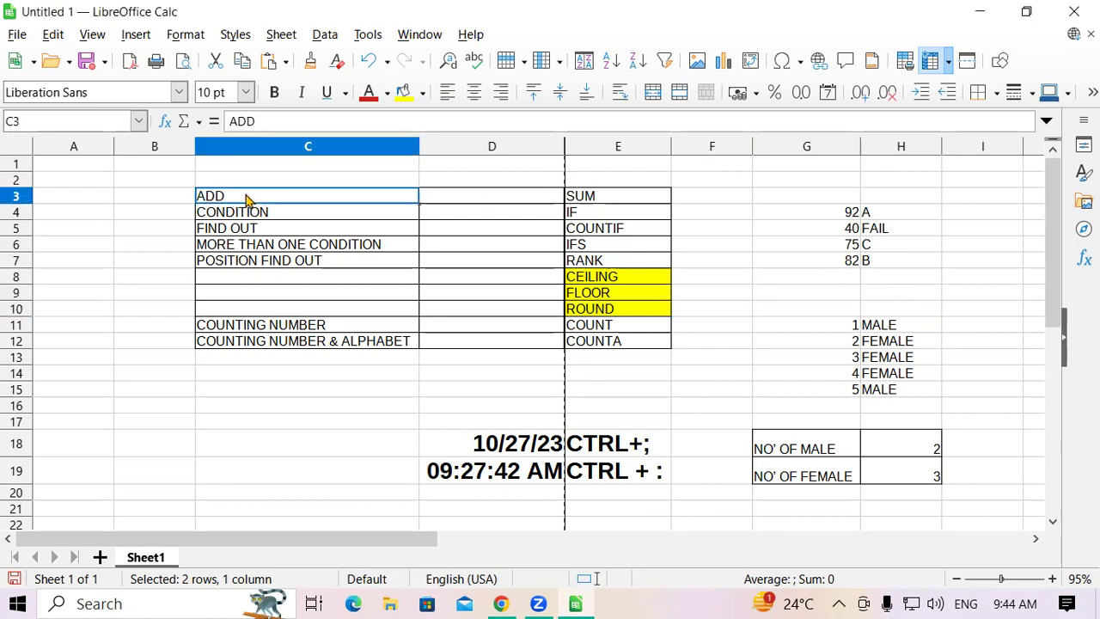
{"action": "left_click", "coordinate": [633, 198]}
{"action": "left_click", "coordinate": [625, 216]}
{"action": "left_click", "coordinate": [621, 228]}
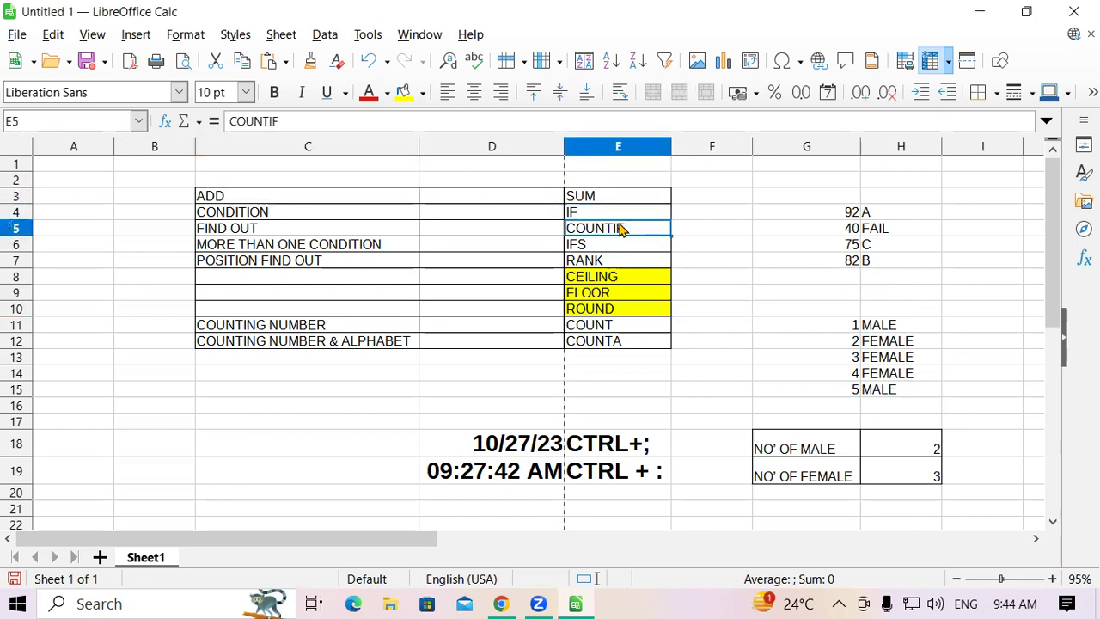
{"action": "left_click", "coordinate": [90, 392]}
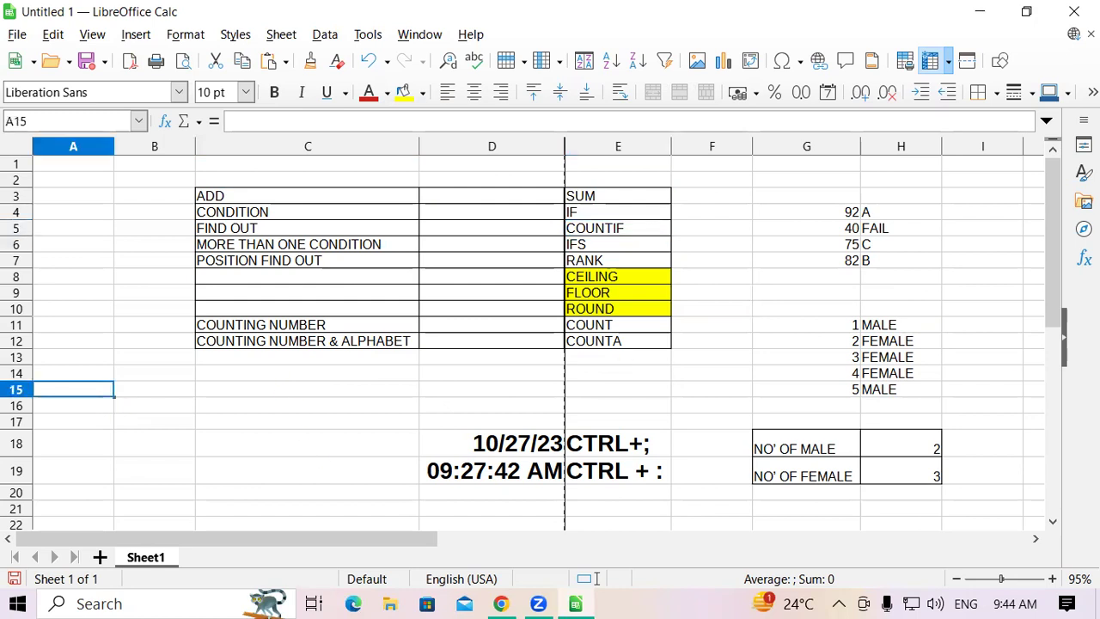
{"action": "left_click", "coordinate": [825, 217]}
{"action": "left_click", "coordinate": [825, 232]}
{"action": "left_click", "coordinate": [827, 243]}
{"action": "left_click", "coordinate": [829, 259]}
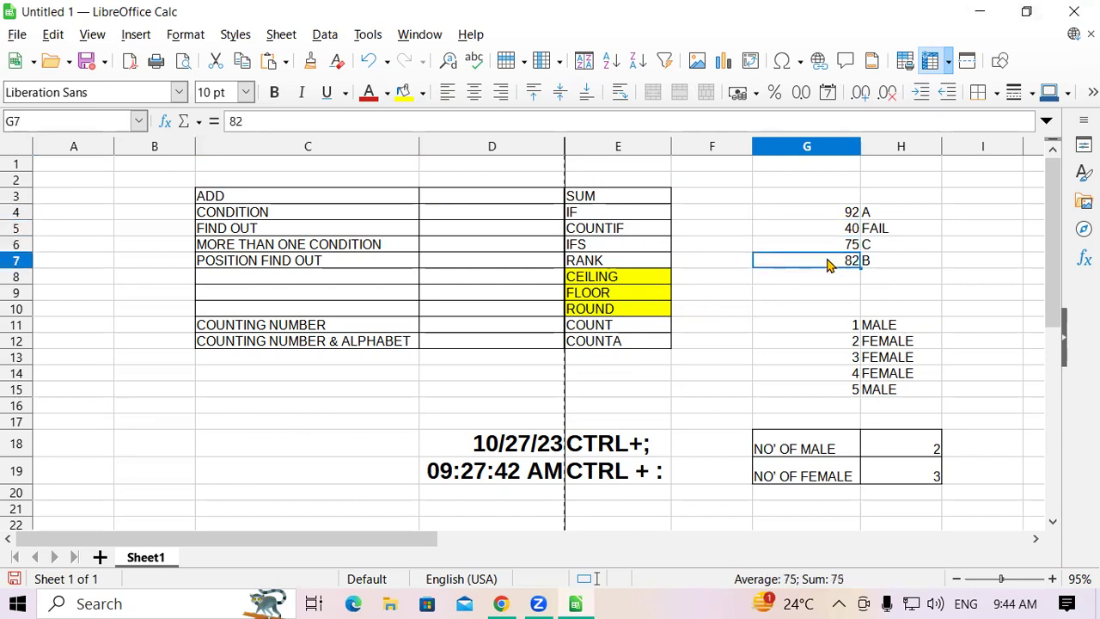
Step: Enter =COUNT(G4:G7) in cell G8 to count the numeric scores, and reselect the cell to show its formula
{"action": "left_click", "coordinate": [847, 281]}
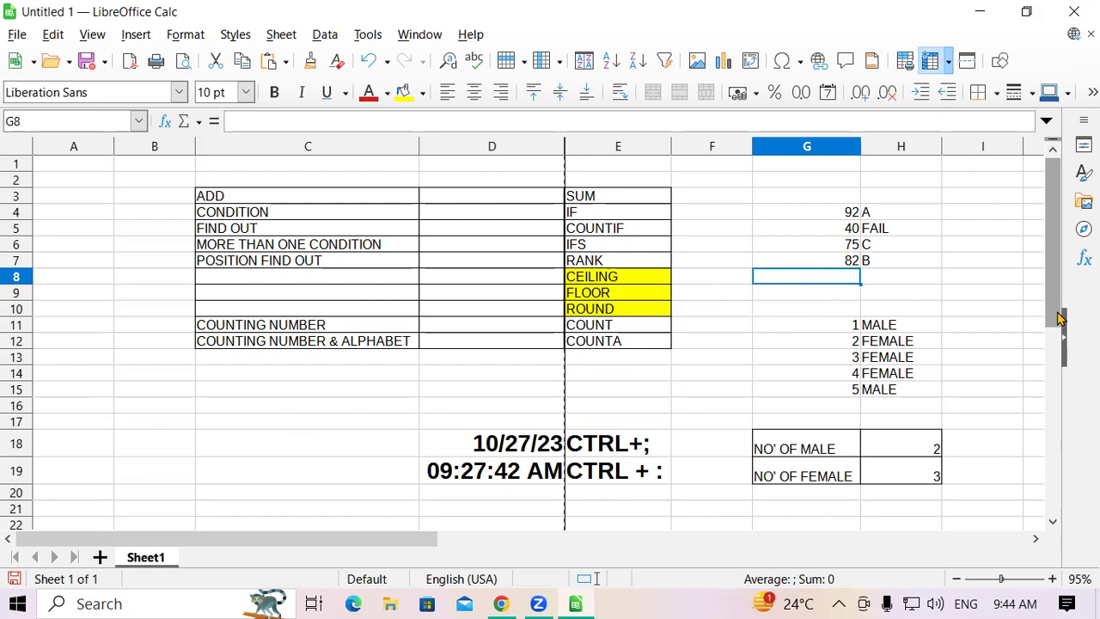
{"action": "type", "text": "=co"}
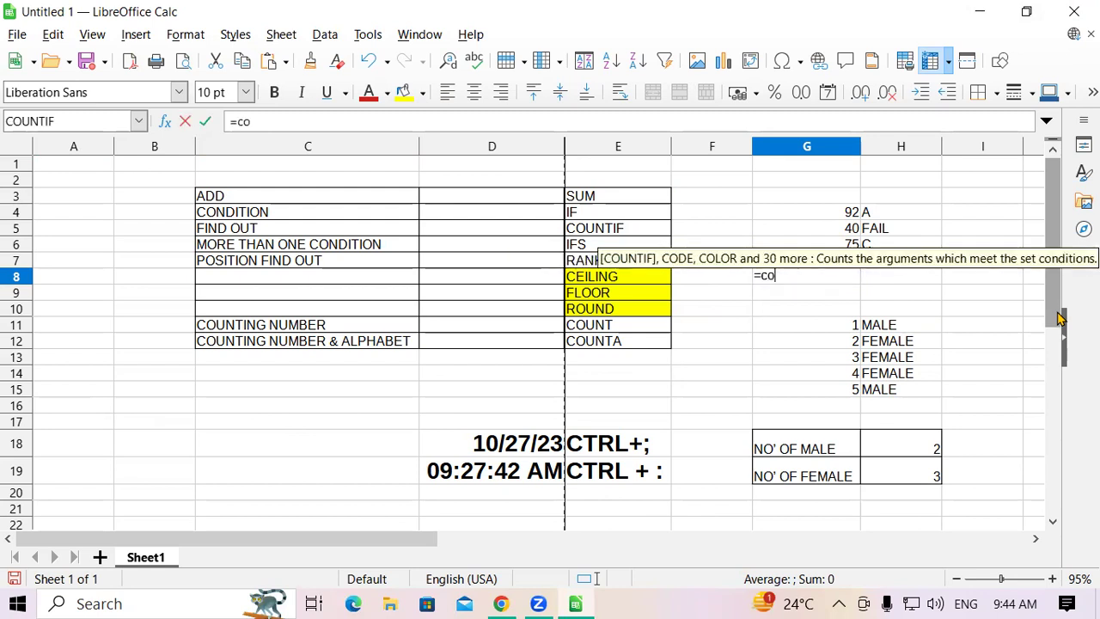
{"action": "type", "text": "unt"}
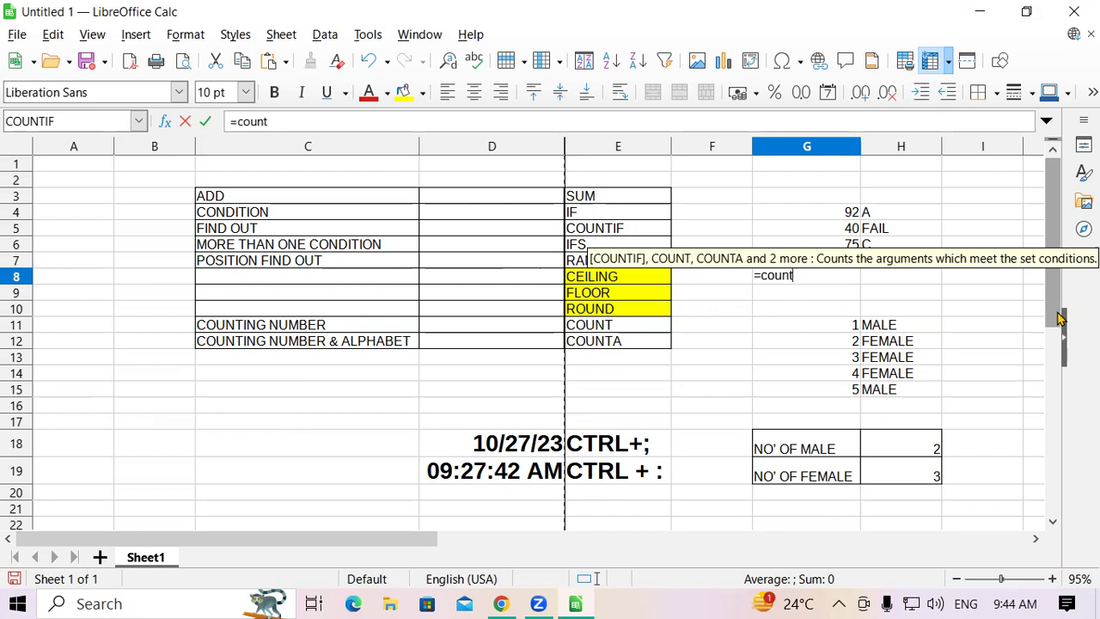
{"action": "type", "text": "("}
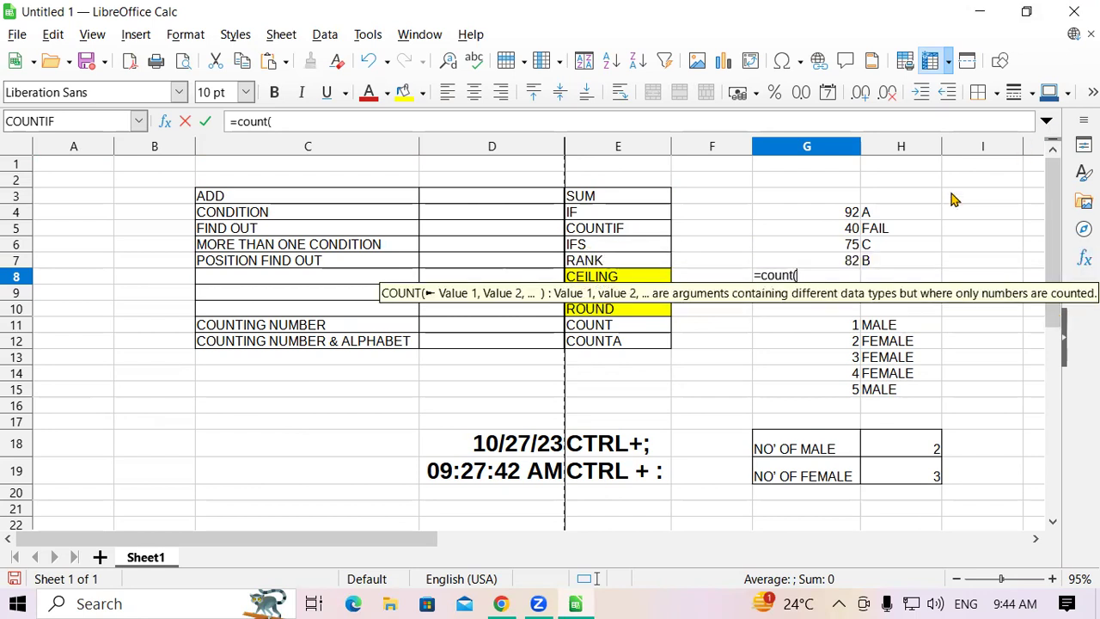
{"action": "left_click_drag", "start_coordinate": [840, 213], "coordinate": [840, 260]}
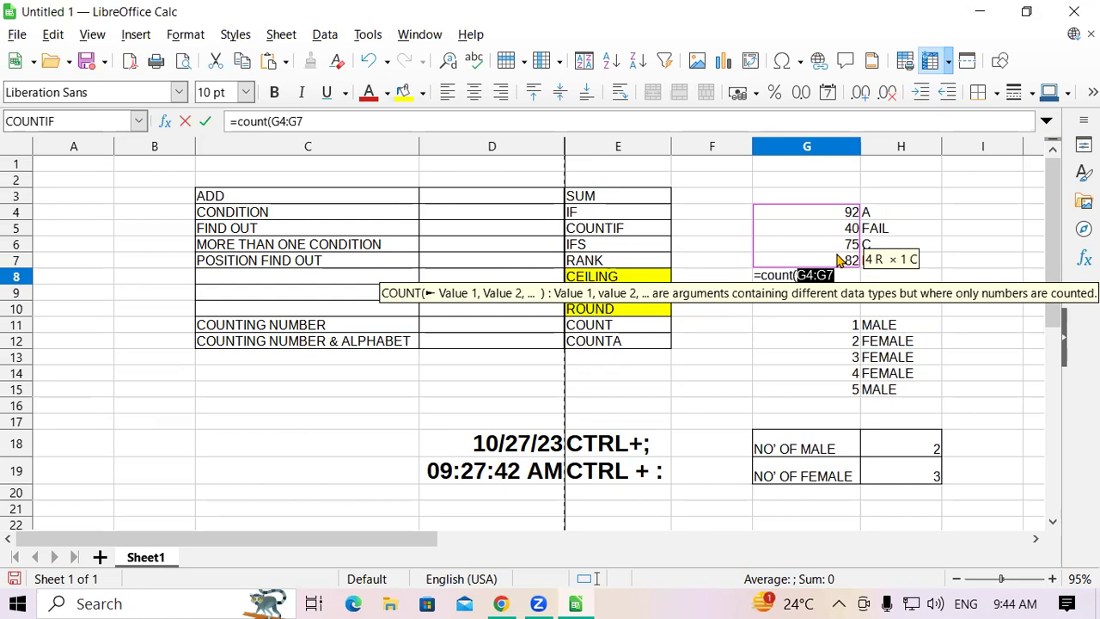
{"action": "type", "text": ")"}
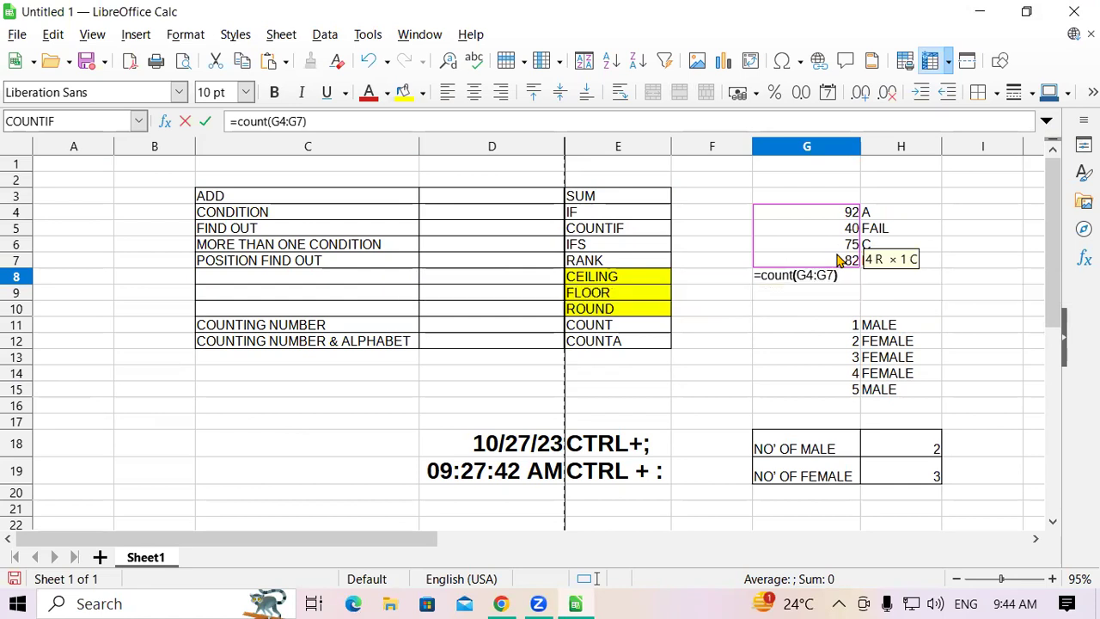
{"action": "key", "text": "Return"}
{"action": "left_click", "coordinate": [838, 280]}
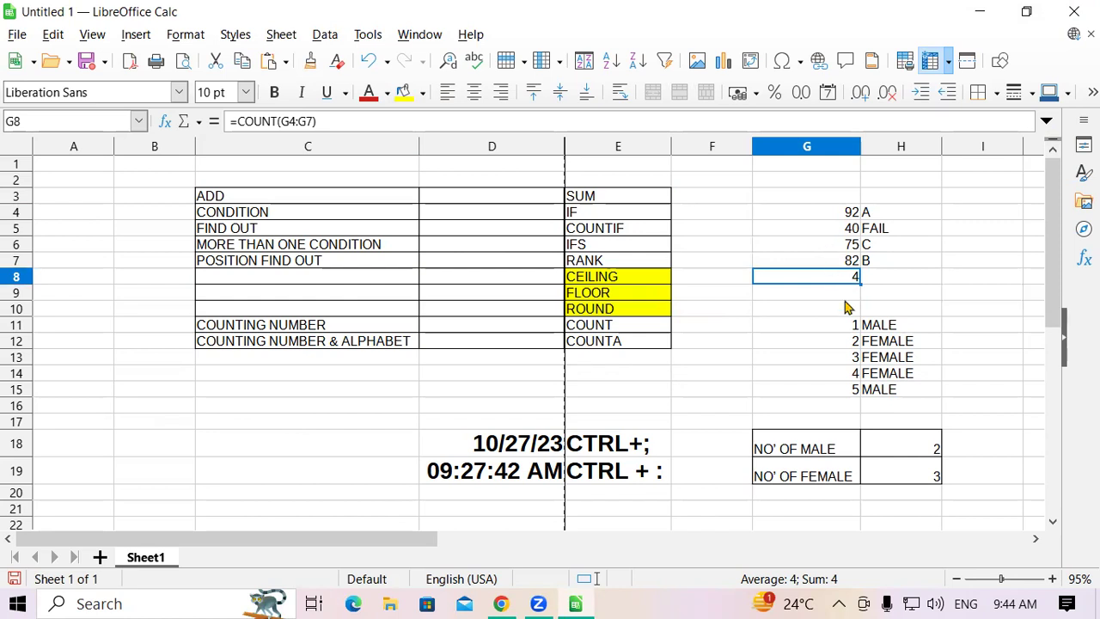
Step: Enter the letters A, B, C and D in cells A5 through A8
{"action": "left_click", "coordinate": [76, 233]}
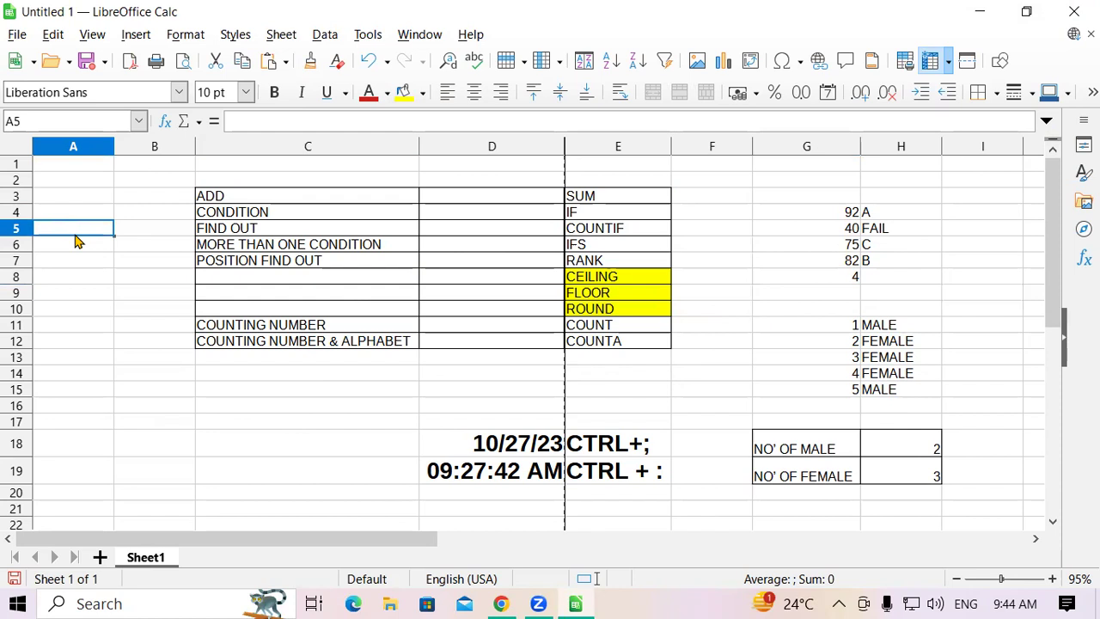
{"action": "type", "text": "A"}
{"action": "key", "text": "Return"}
{"action": "type", "text": "B"}
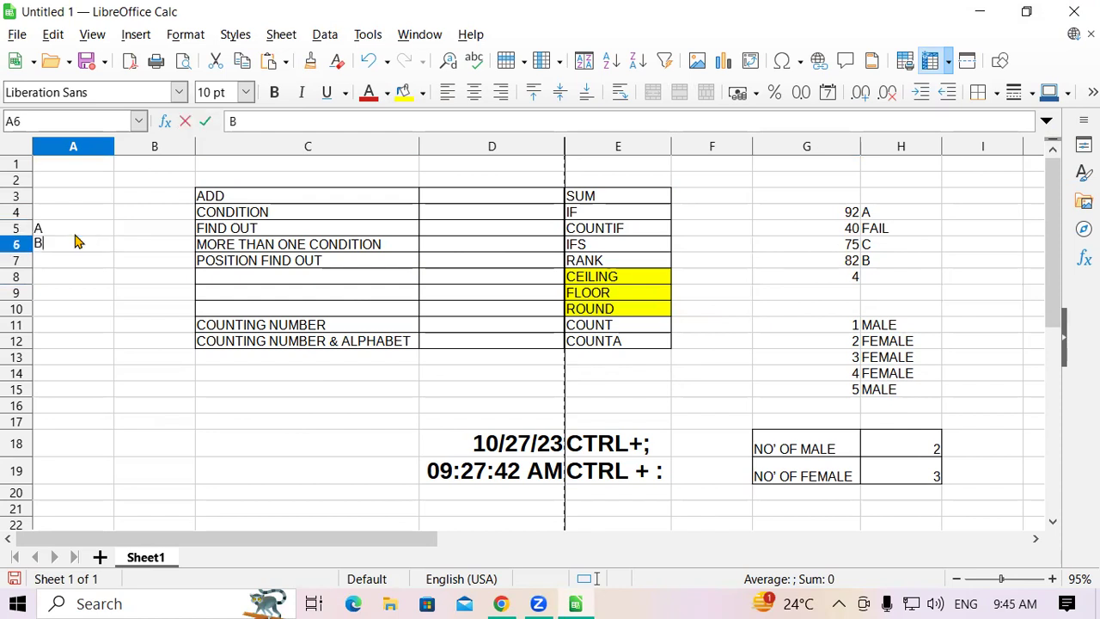
{"action": "key", "text": "Return"}
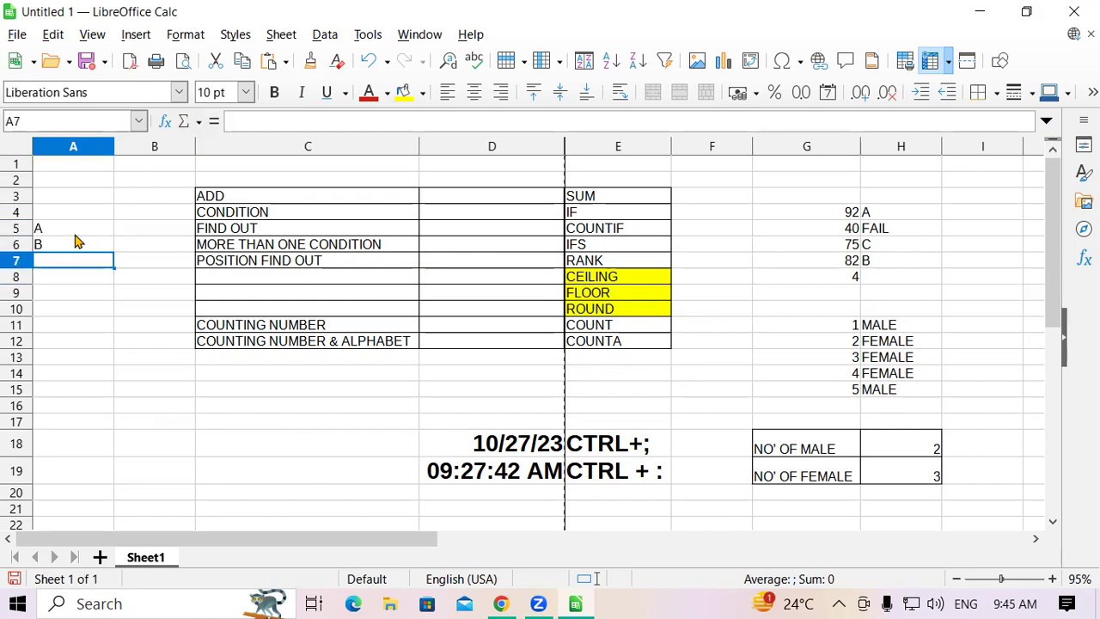
{"action": "type", "text": "C"}
{"action": "key", "text": "Return"}
{"action": "type", "text": "D"}
{"action": "key", "text": "Return"}
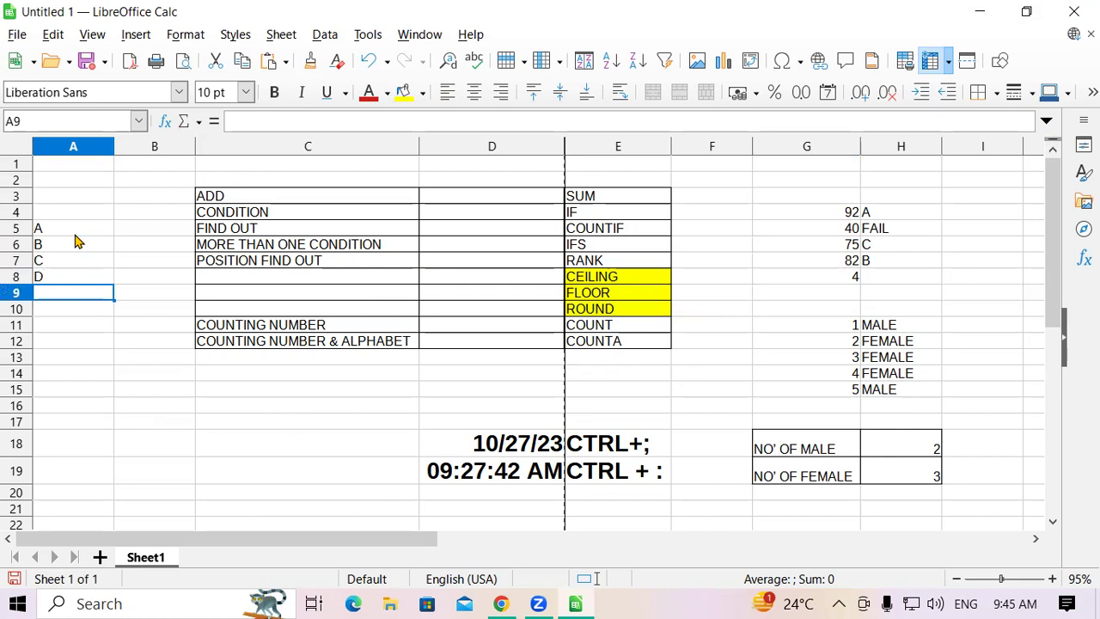
Step: Enter =COUNT(A5:A8) in cell A9 to test COUNT on the letter entries
{"action": "type", "text": "="}
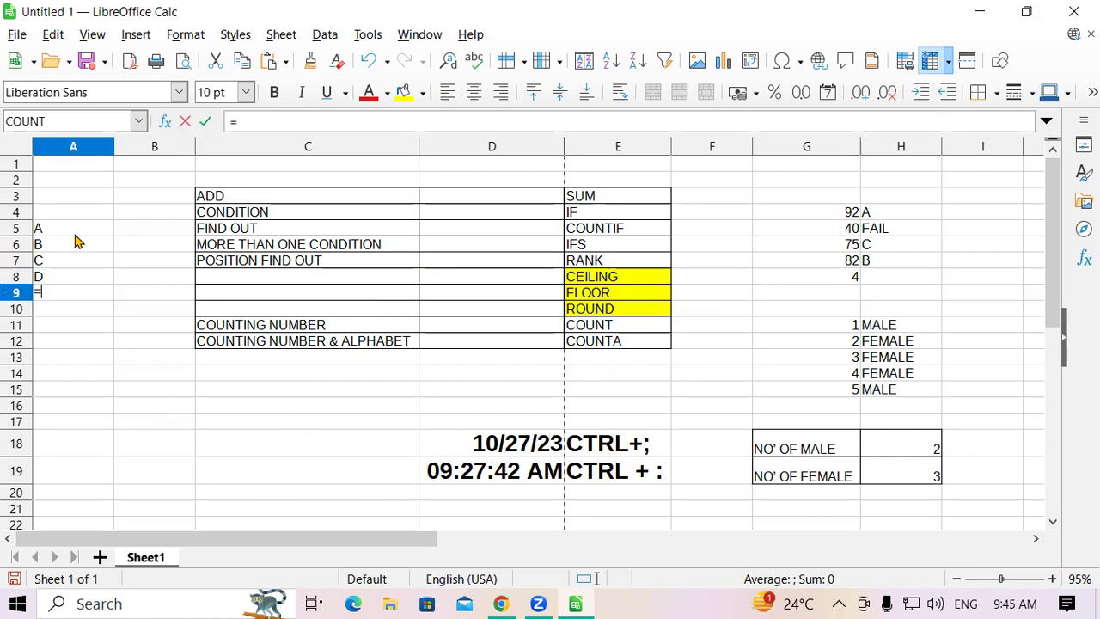
{"action": "type", "text": "CO"}
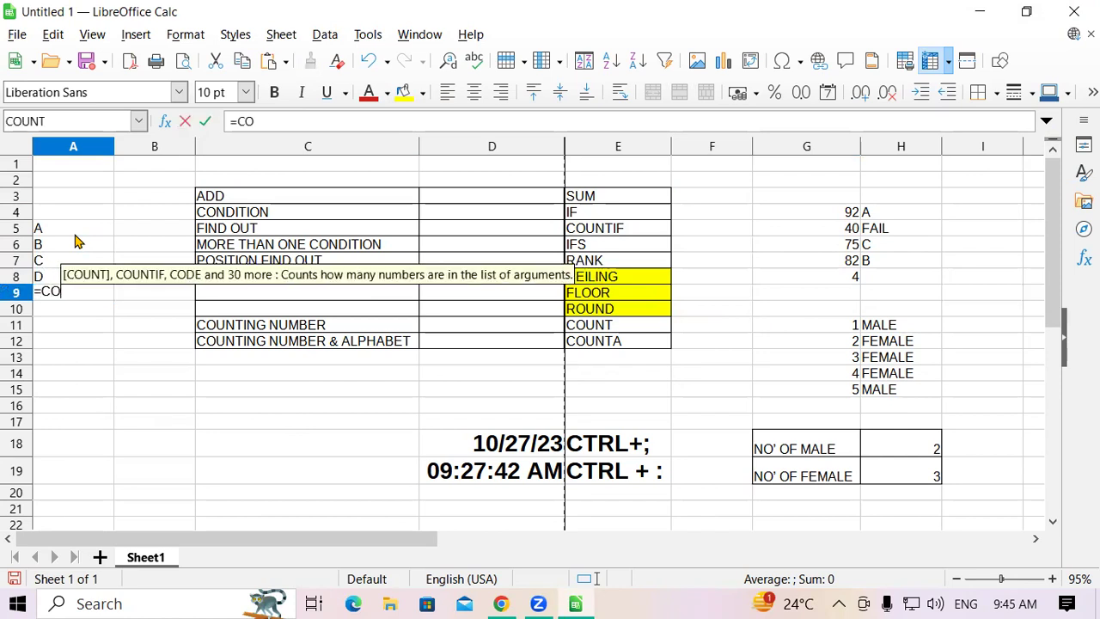
{"action": "type", "text": "UNT"}
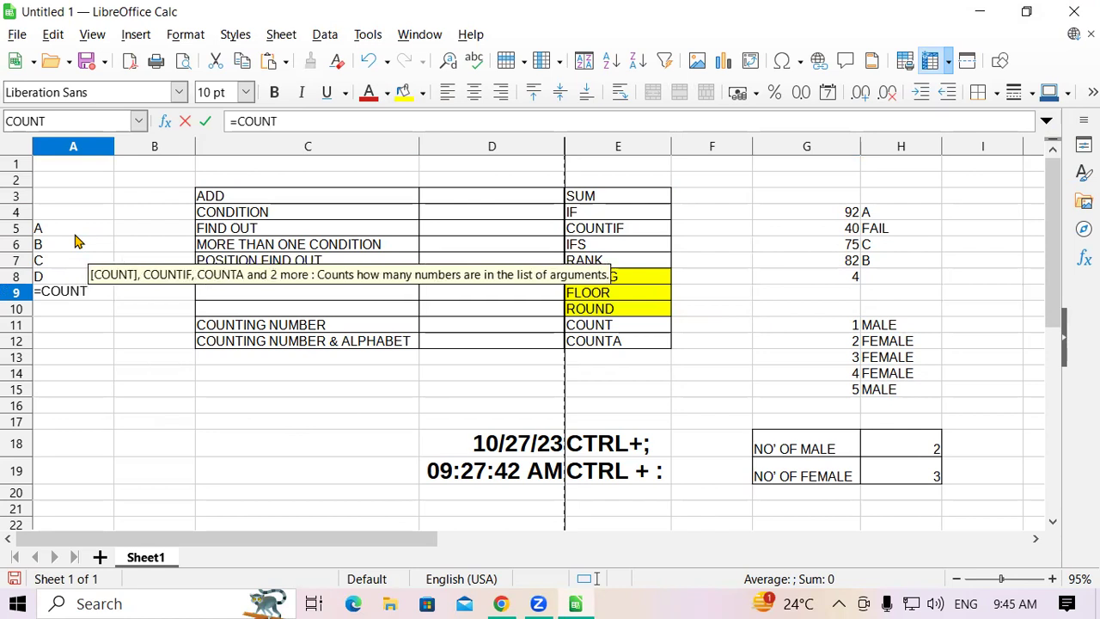
{"action": "type", "text": "("}
{"action": "left_click_drag", "start_coordinate": [74, 235], "coordinate": [73, 273]}
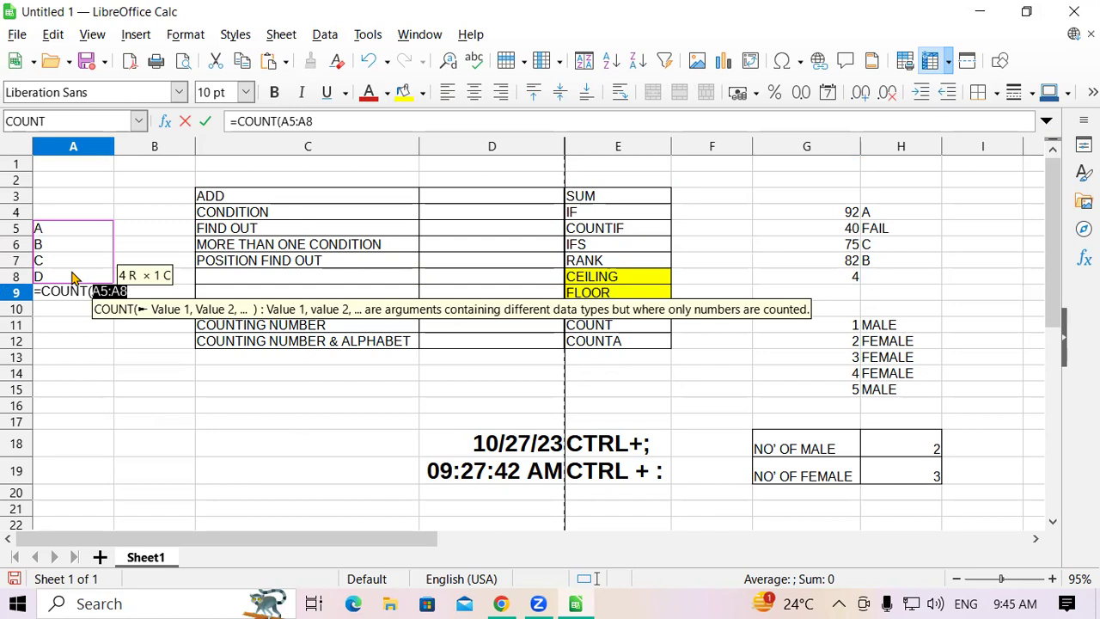
{"action": "type", "text": ")"}
{"action": "key", "text": "Return"}
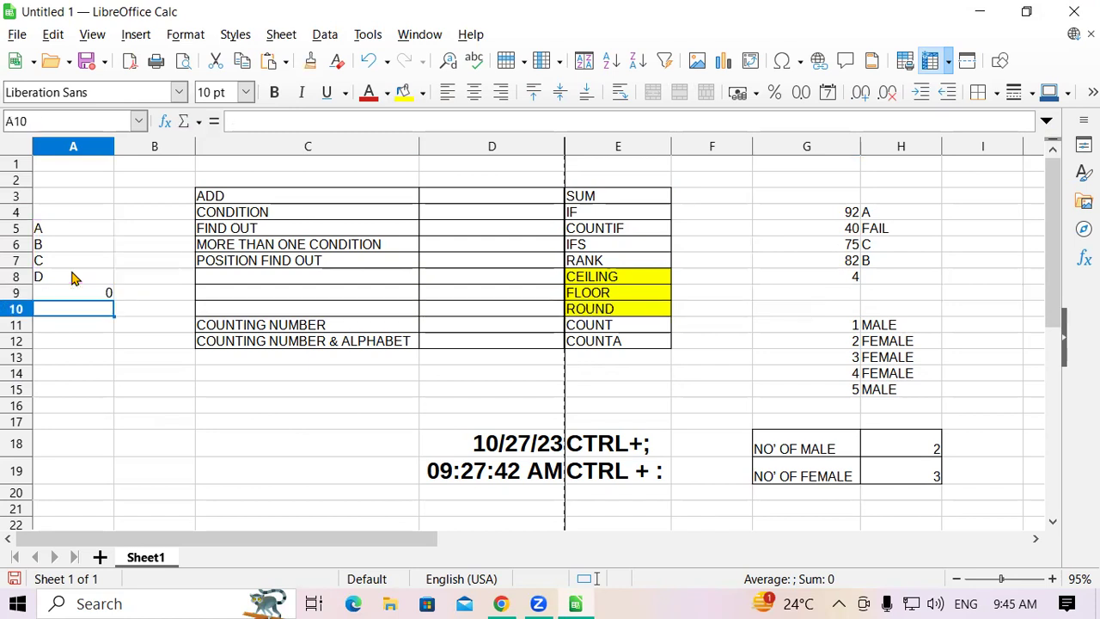
Step: Change the formula in cell A9 to =COUNTA(A5:A8) so that the letters are counted
{"action": "left_click", "coordinate": [75, 292]}
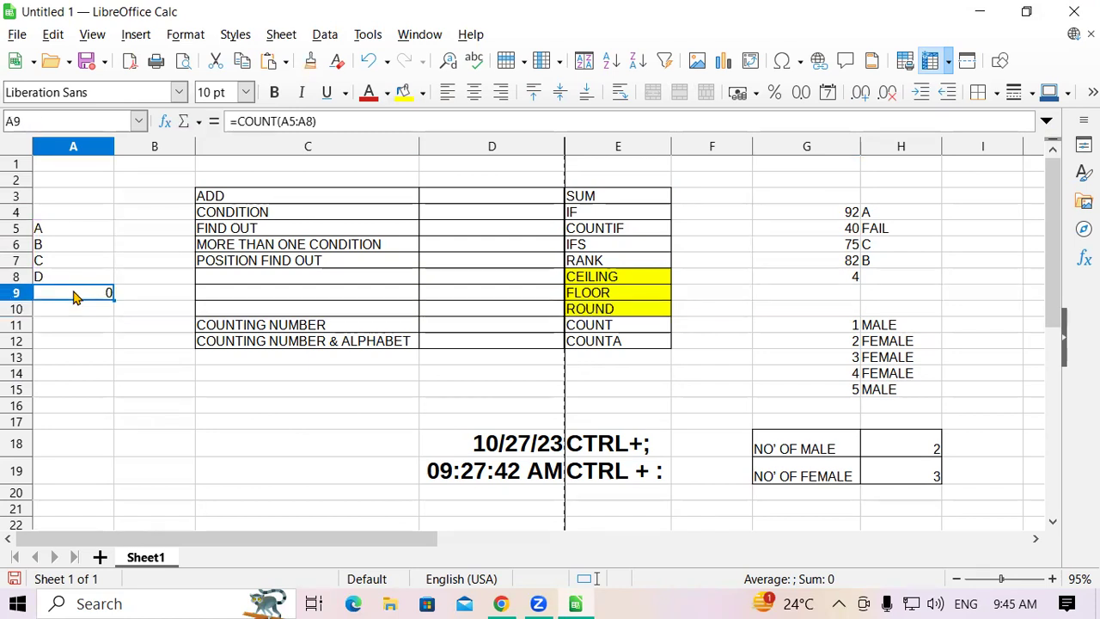
{"action": "left_click", "coordinate": [277, 121]}
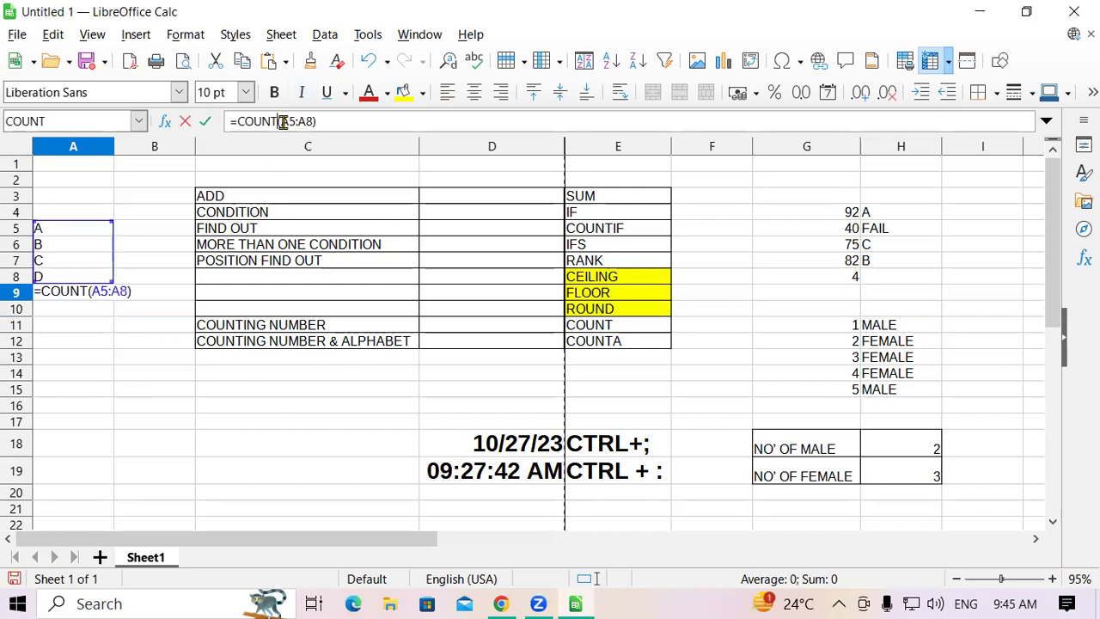
{"action": "type", "text": "A"}
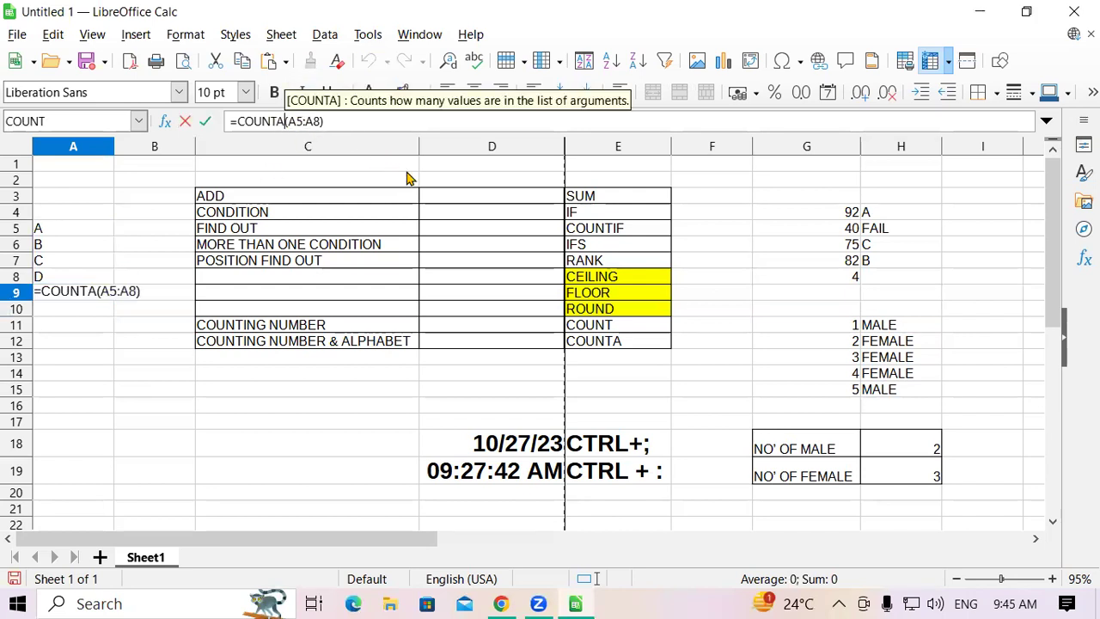
{"action": "key", "text": "Return"}
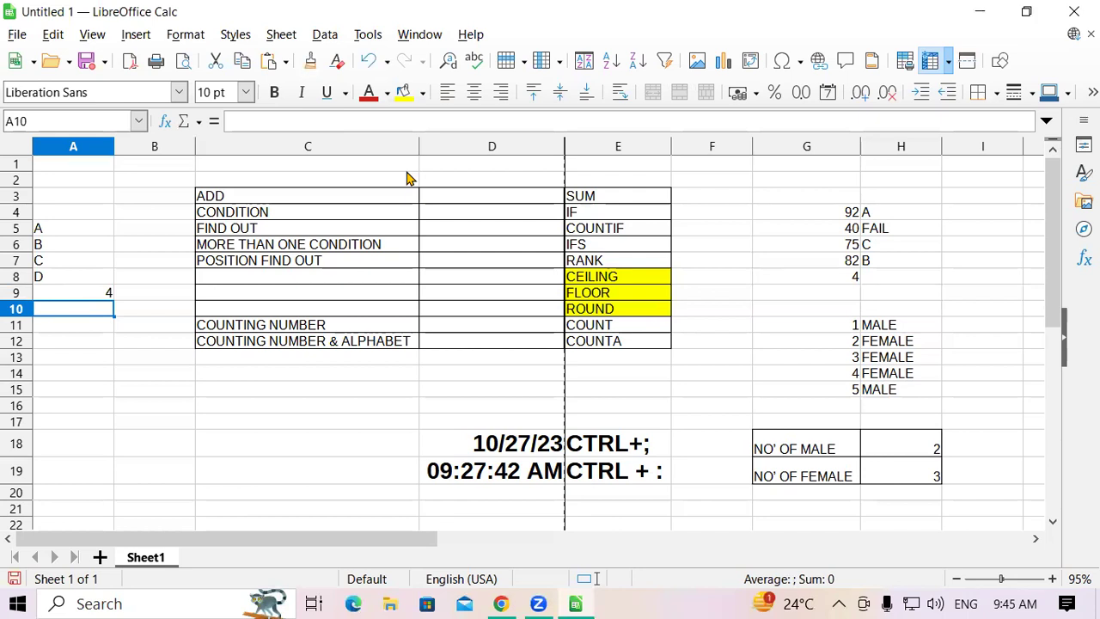
{"action": "left_click", "coordinate": [629, 344]}
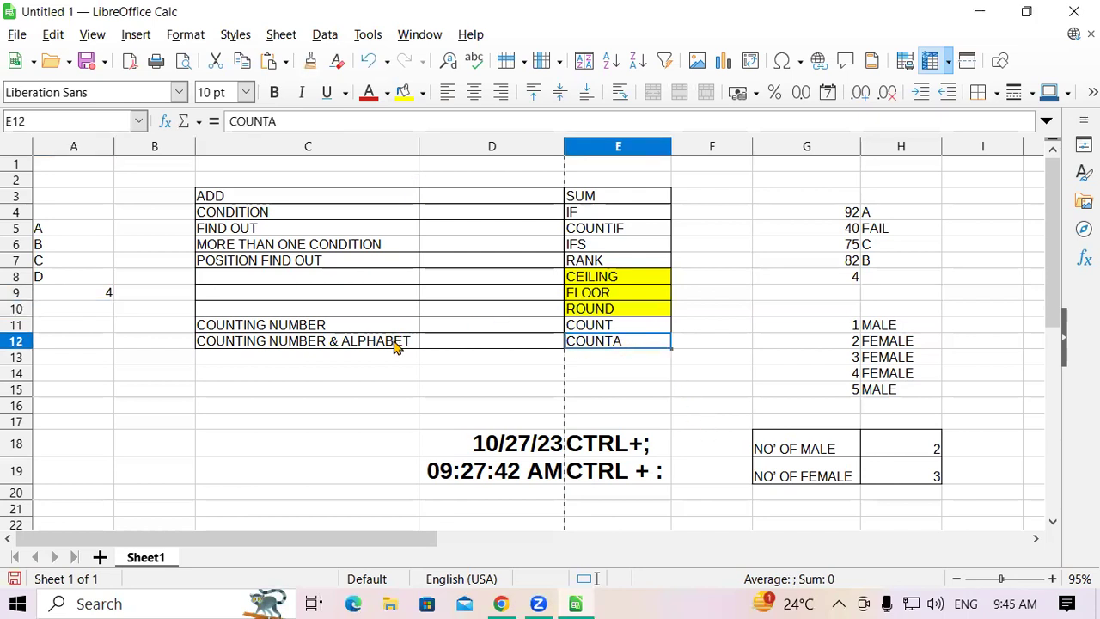
{"action": "left_click", "coordinate": [619, 331]}
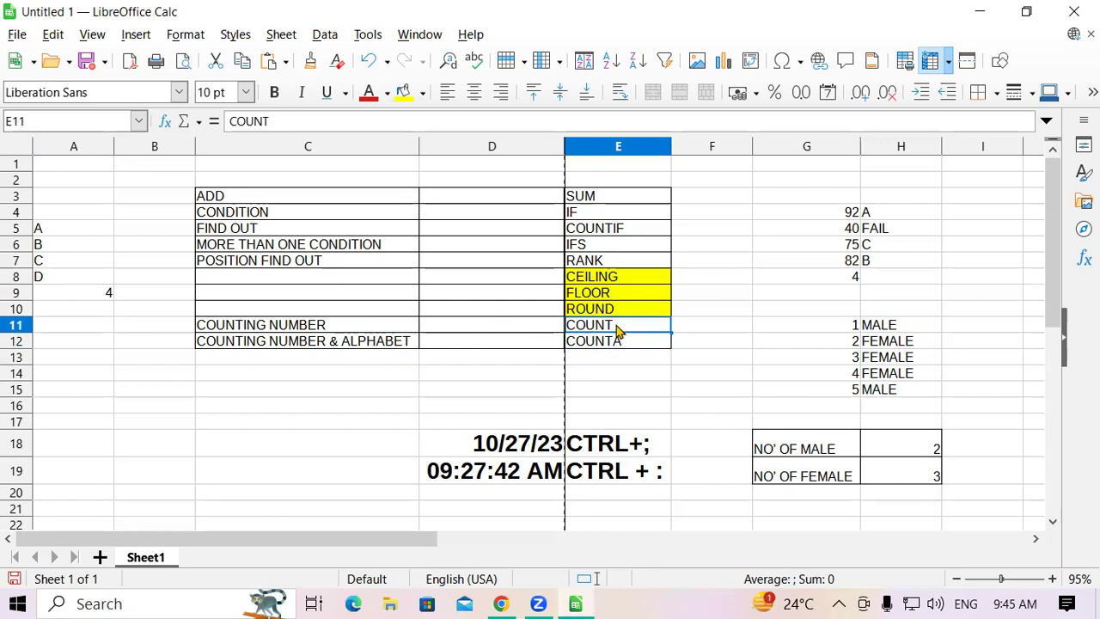
{"action": "left_click", "coordinate": [323, 329]}
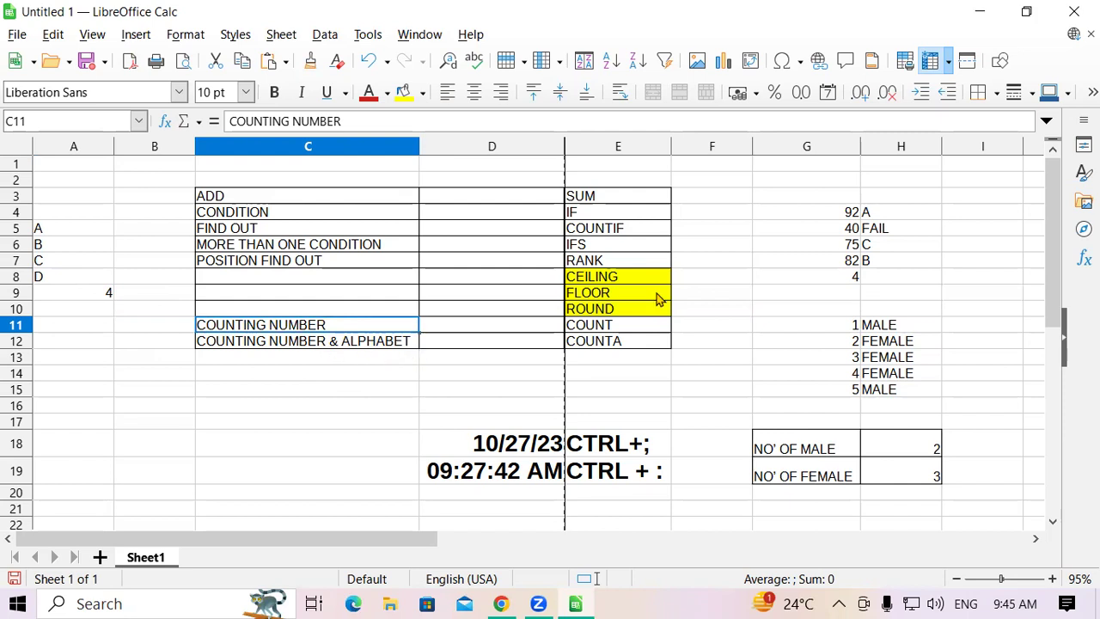
Step: Change the formula in cell G8 to =COUNTA(G4:G7) to test COUNTA on the numeric scores
{"action": "left_click", "coordinate": [849, 280]}
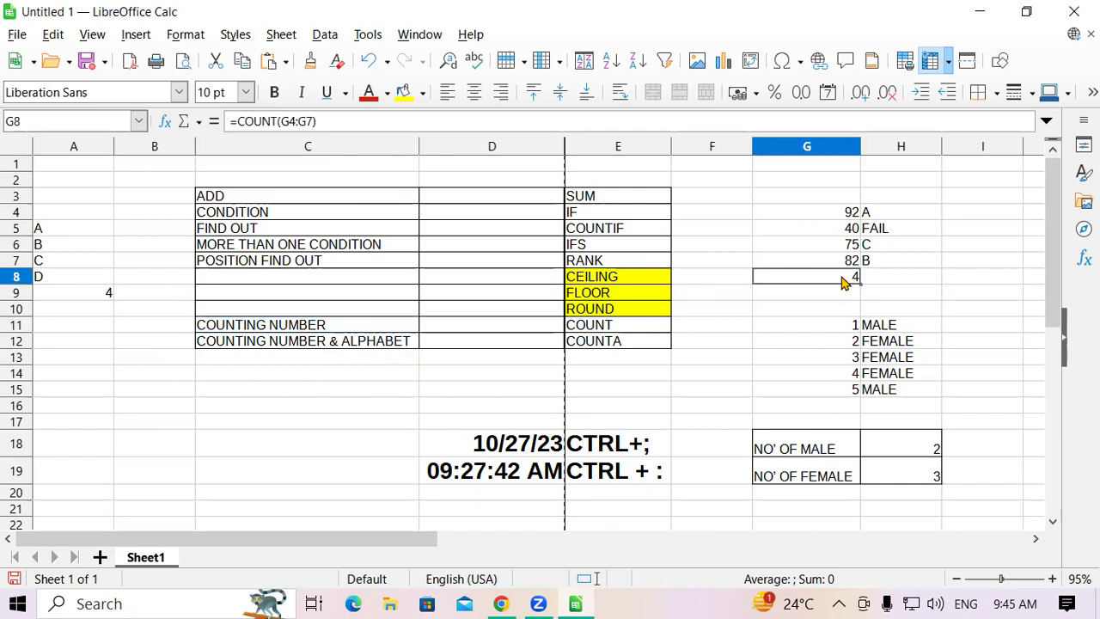
{"action": "left_click", "coordinate": [275, 121]}
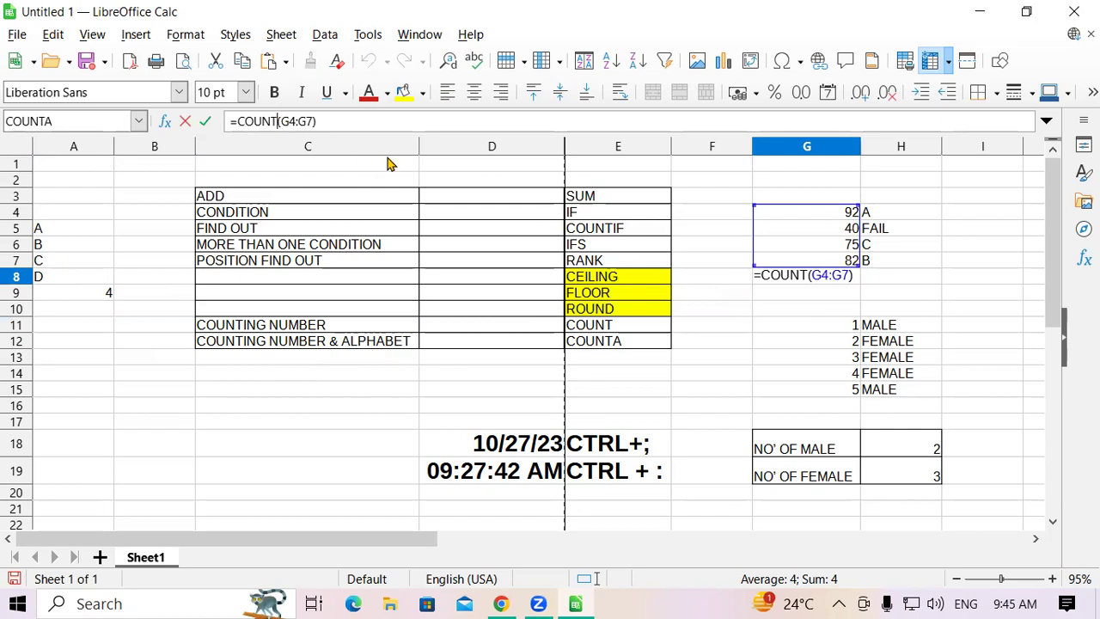
{"action": "type", "text": "A"}
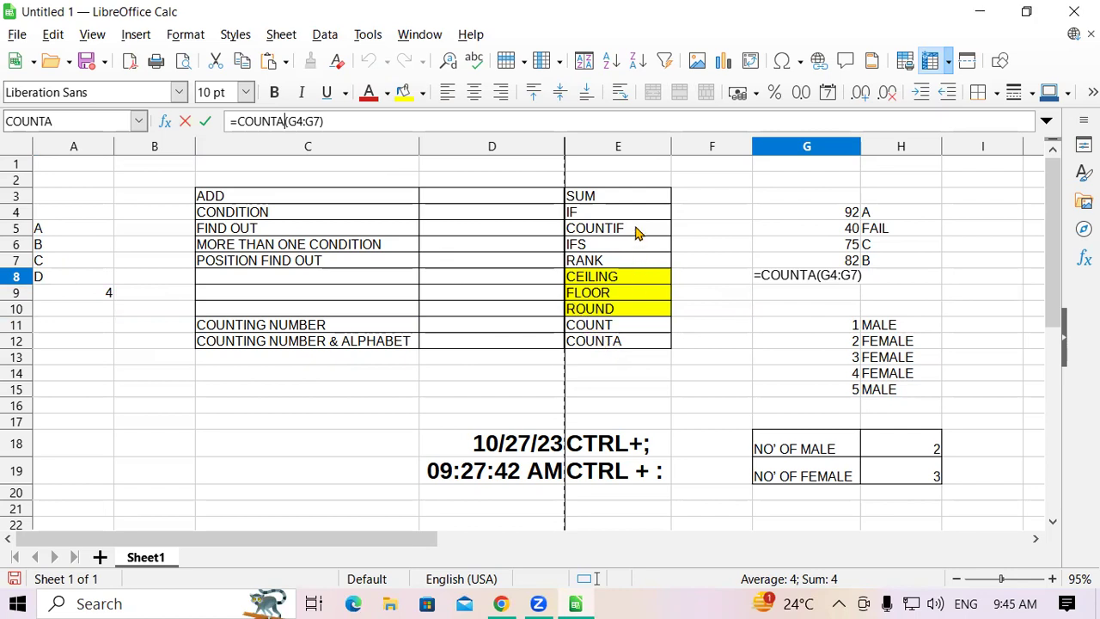
{"action": "key", "text": "Return"}
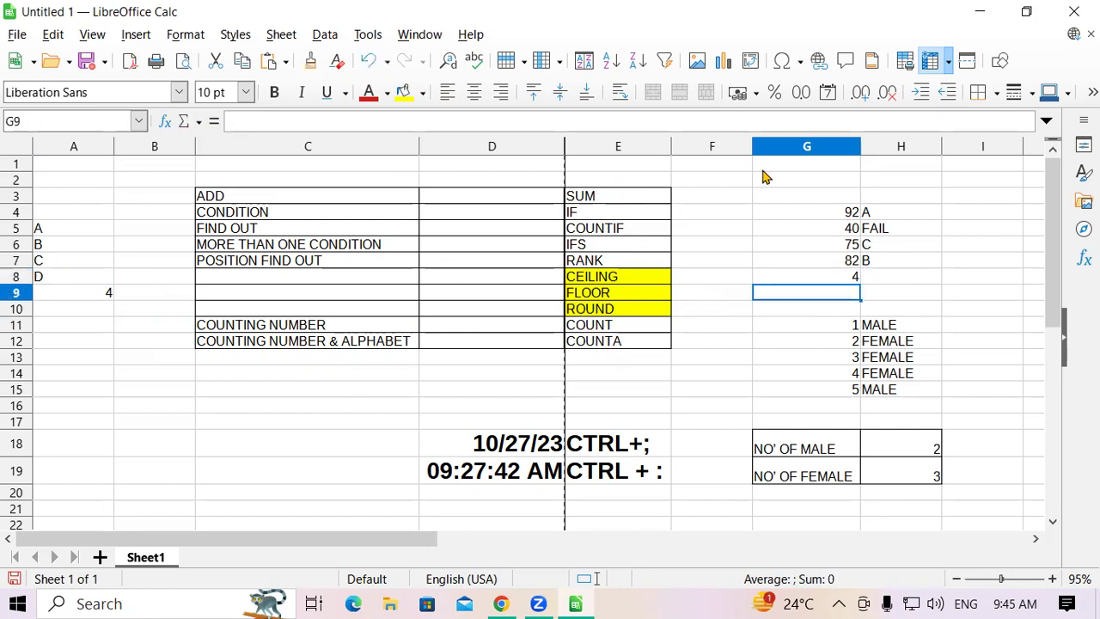